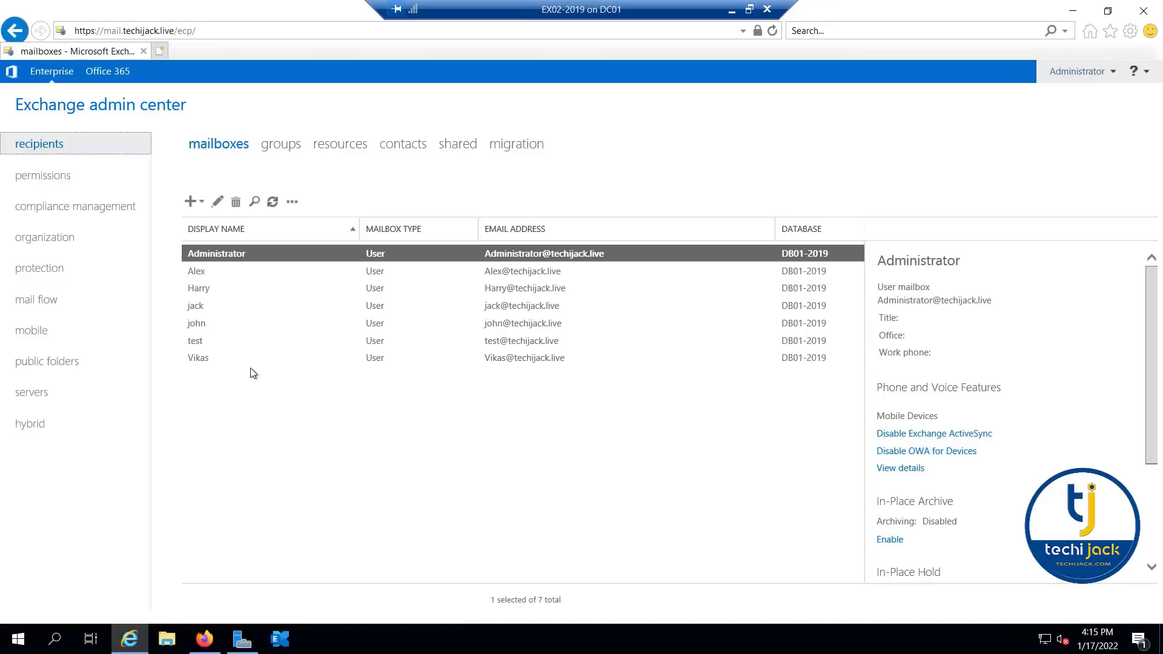
- Select a user mailbox in the recipients list and reload the Exchange admin center page
click(205, 325)
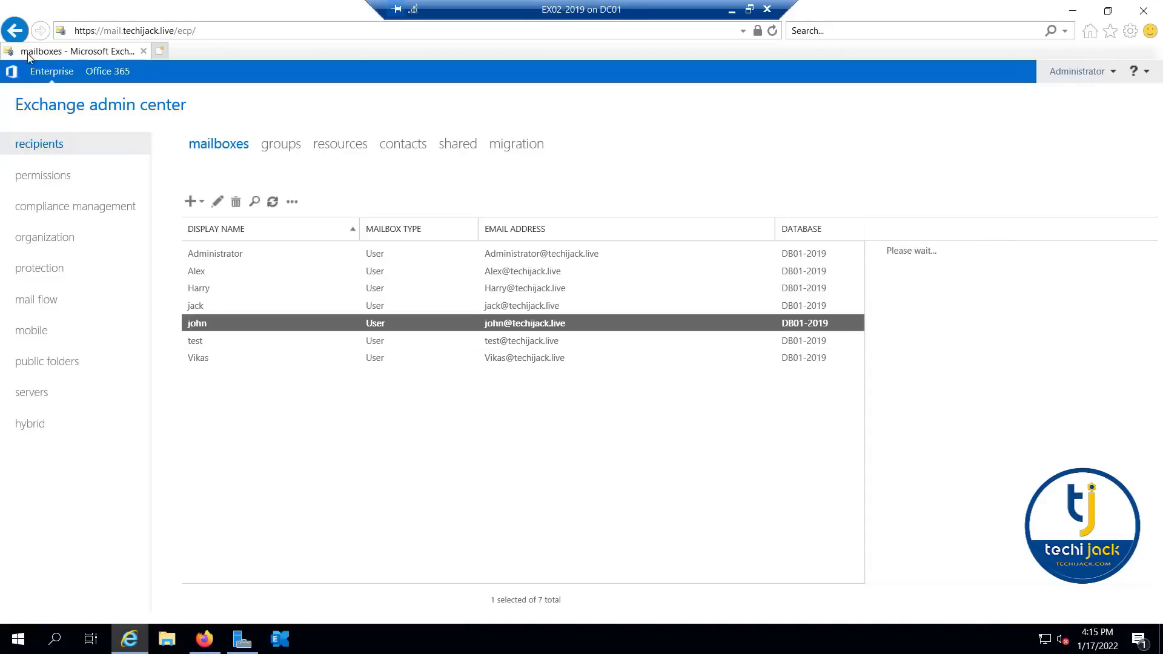
click(771, 33)
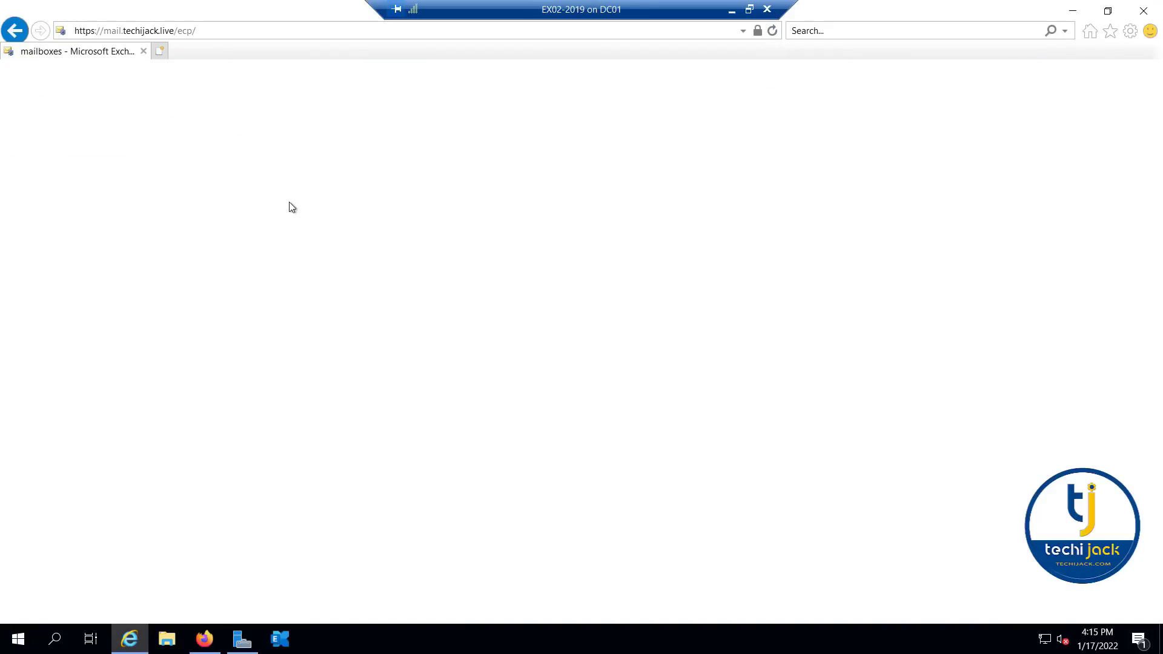
- Switch to Firefox, send the drafted "hi" message from webmail and open the received copy in the inbox
click(203, 642)
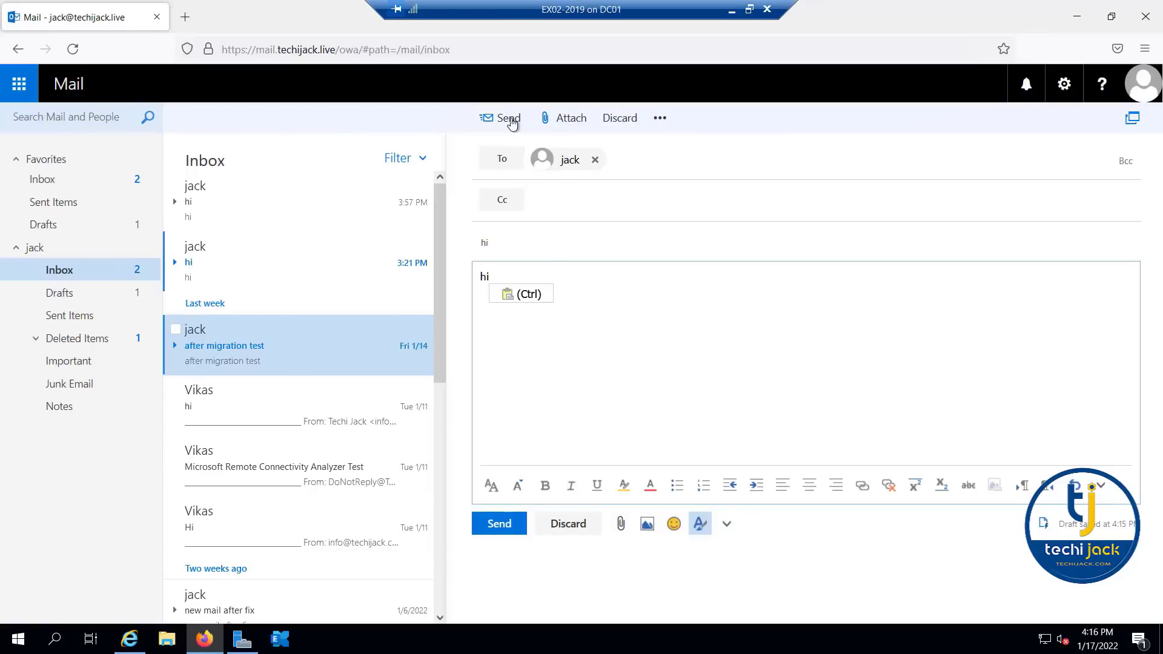
click(510, 120)
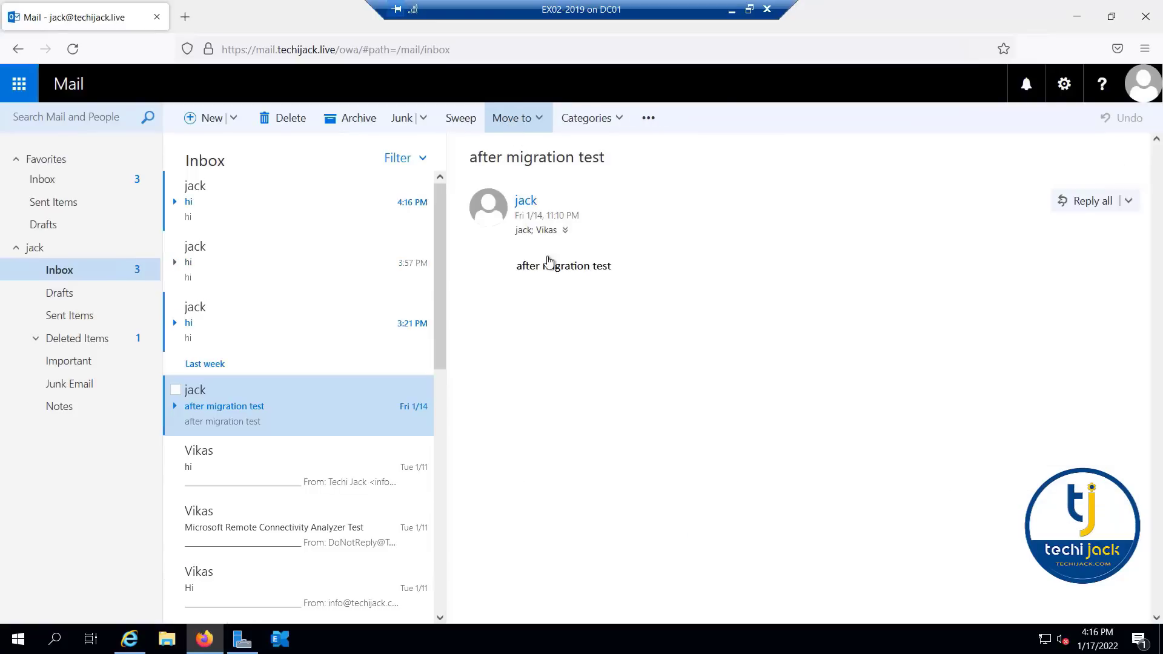
click(249, 192)
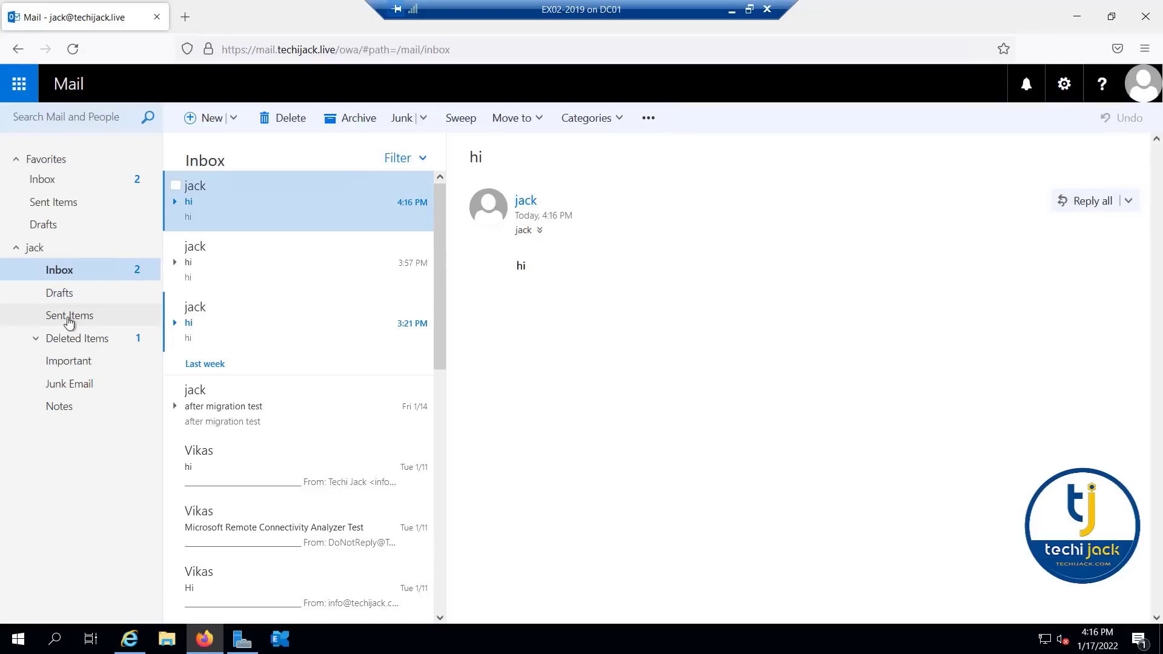
- Look through the Sent Items folder of the webmail account and close the browser
click(39, 317)
scroll(286, 281, down, 3)
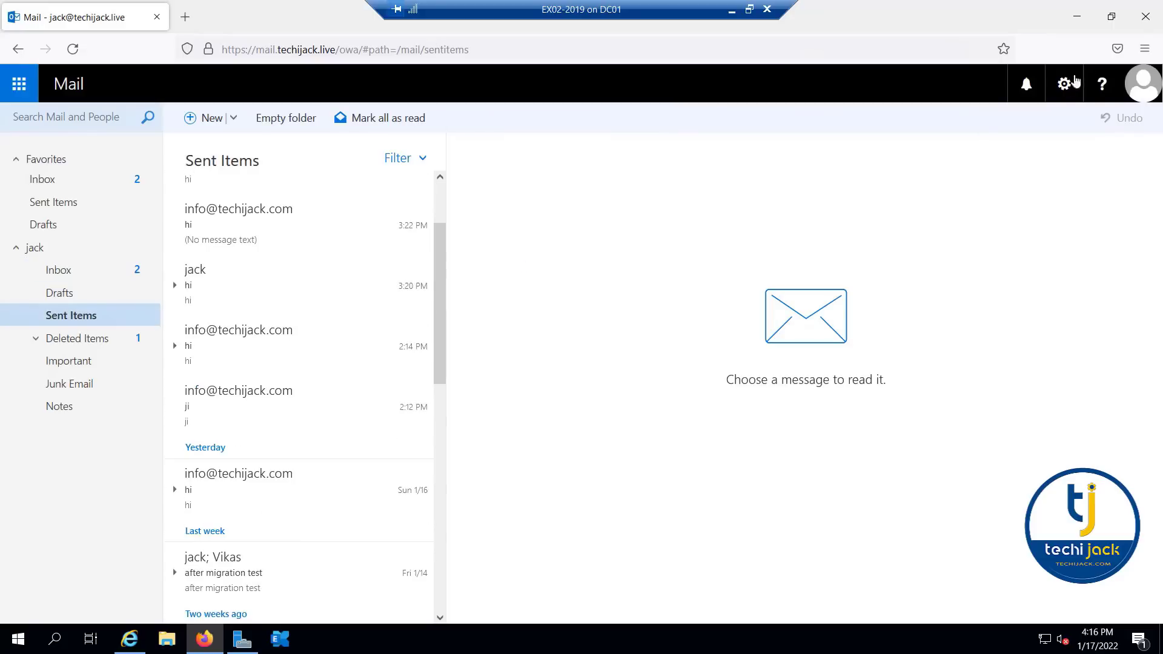
click(1152, 22)
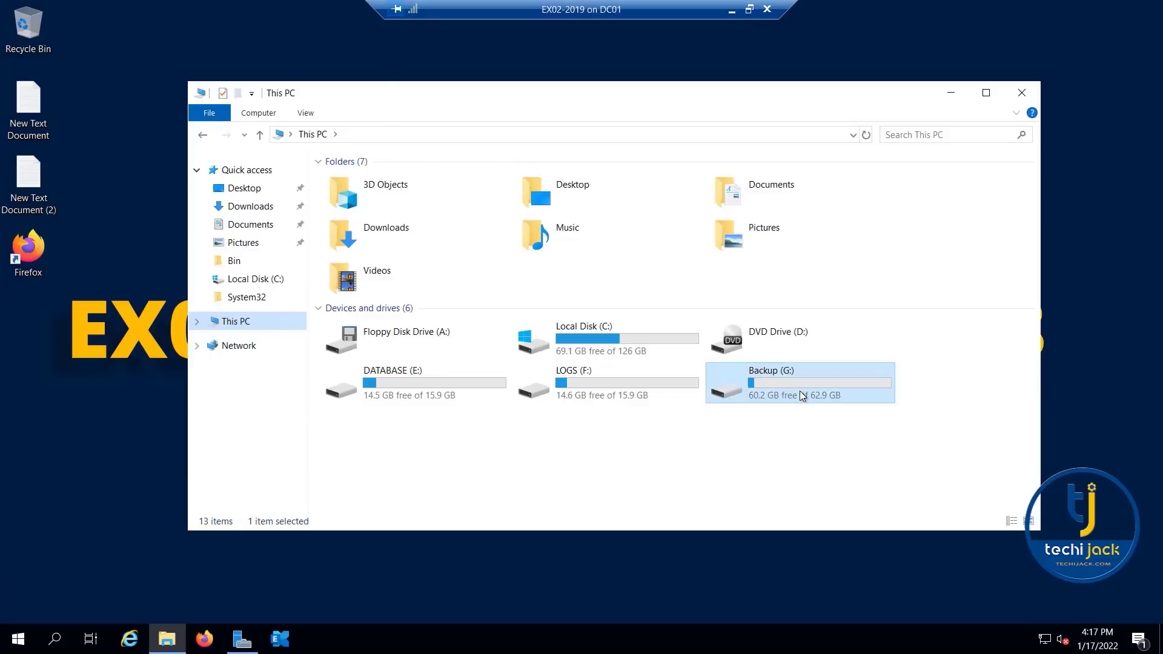
- Examine the EX02-2019 folder inside WindowsImageBackup on the Backup (G:) drive, leaving File Explorer closed
double_click(800, 391)
double_click(362, 218)
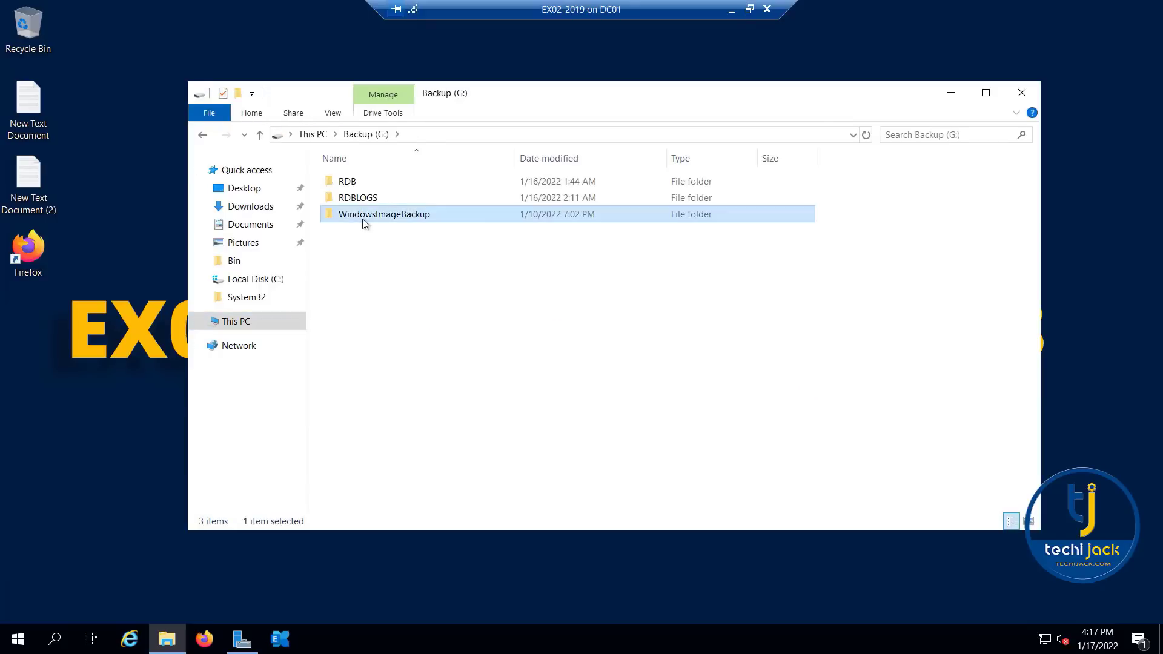
double_click(350, 186)
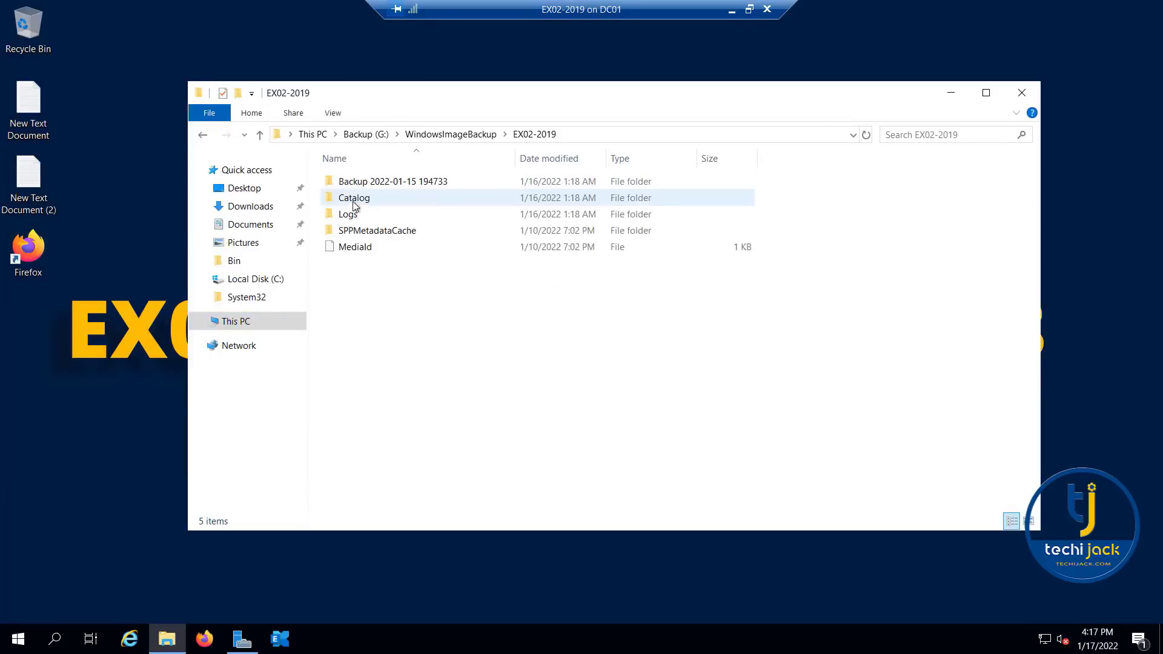
click(1020, 93)
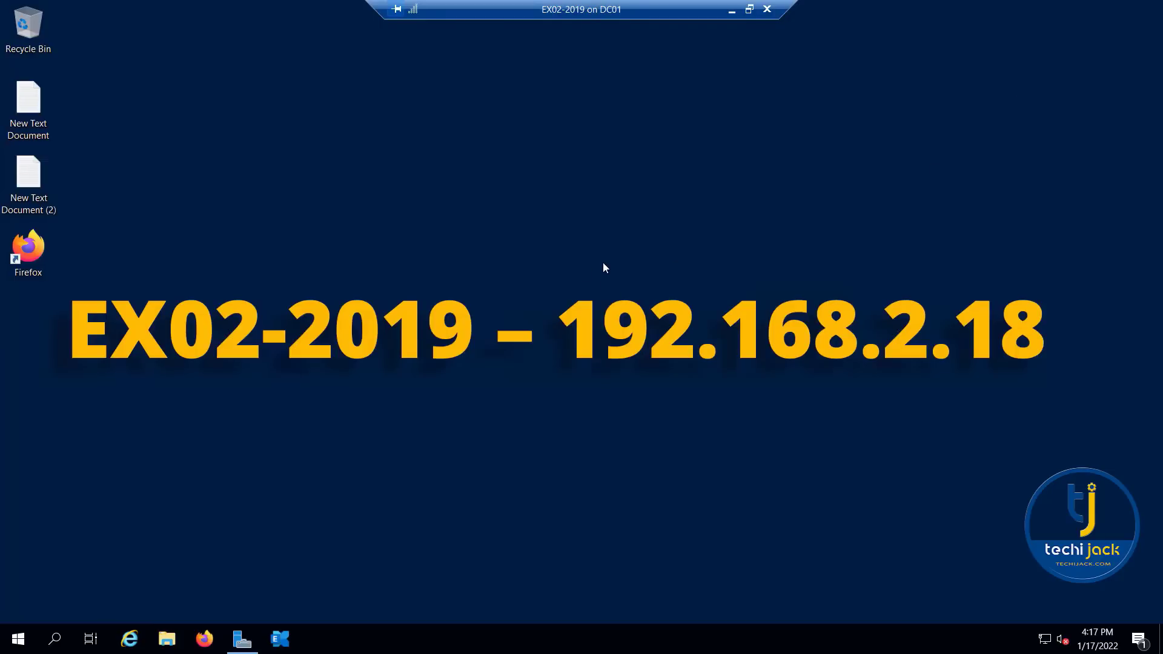
- Shut down the EX02-2019 server with the reason Other (Unplanned)
click(19, 639)
click(19, 606)
click(42, 539)
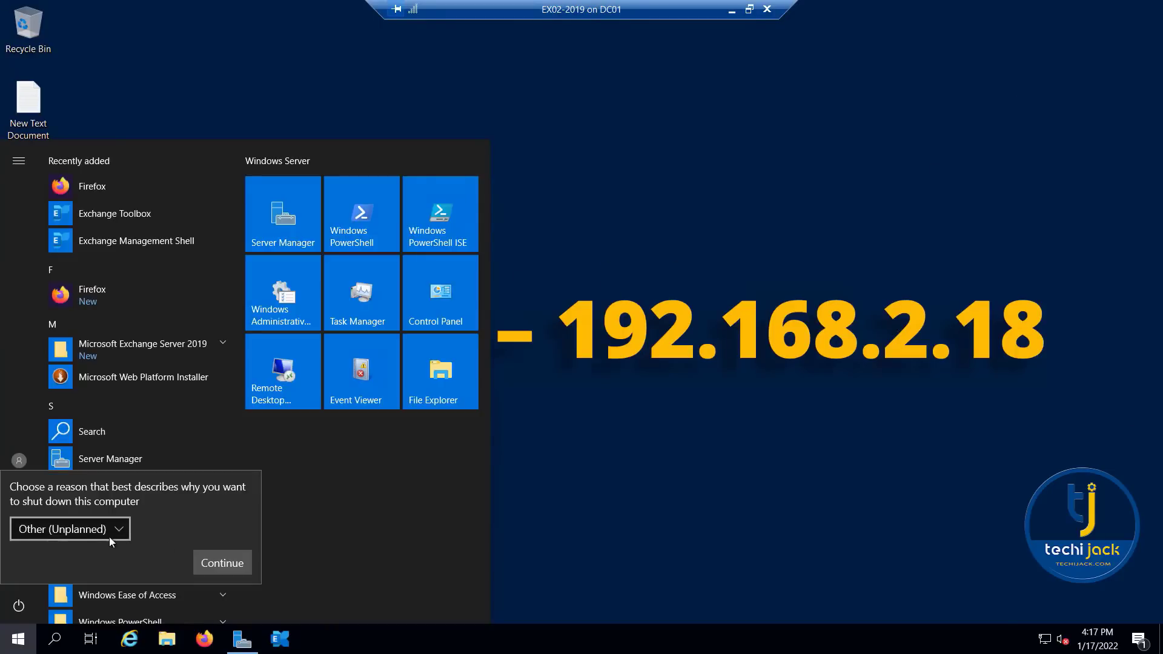
click(218, 560)
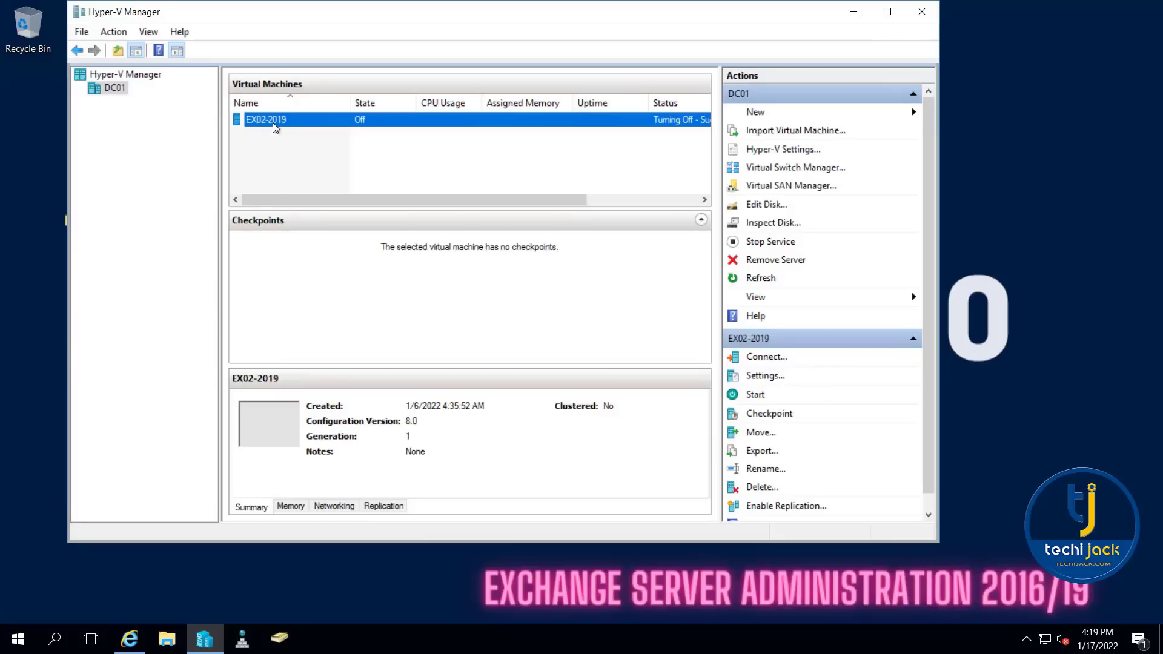
- Delete the EX02-2019 virtual machine in Hyper-V Manager
right_click(274, 127)
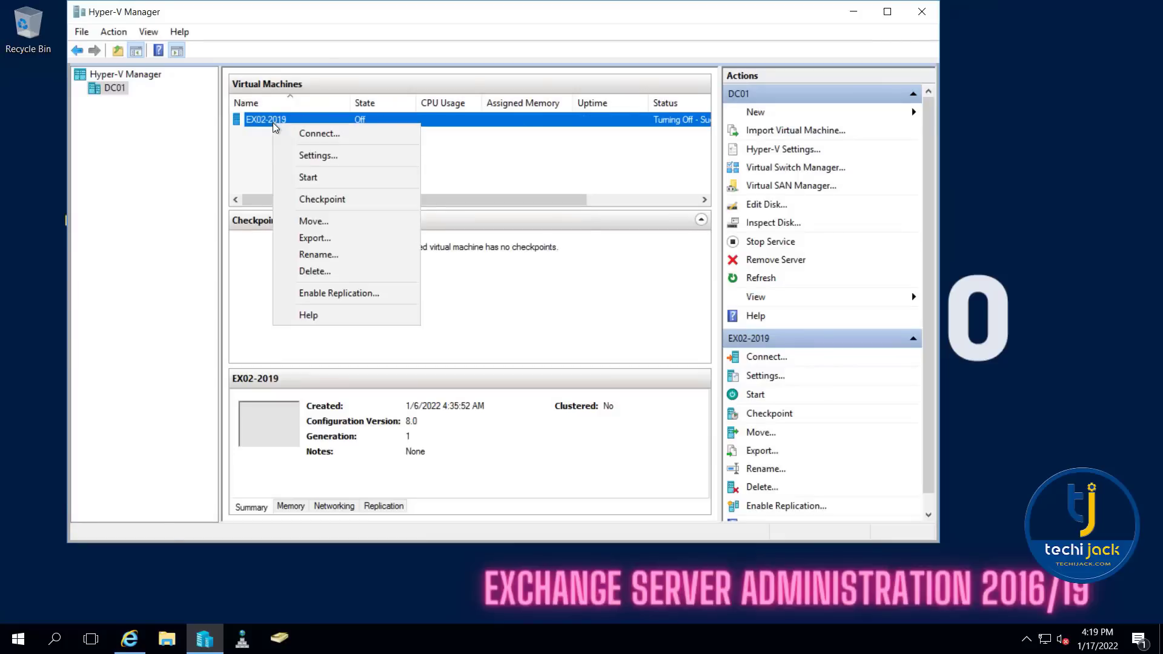
click(326, 270)
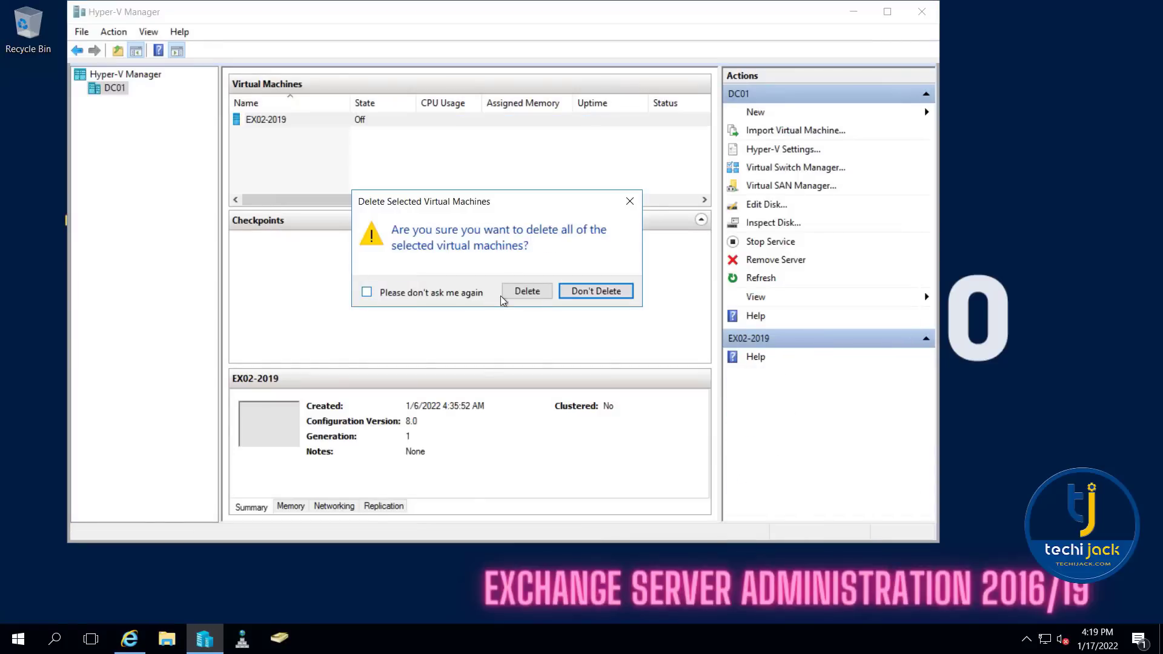
click(533, 292)
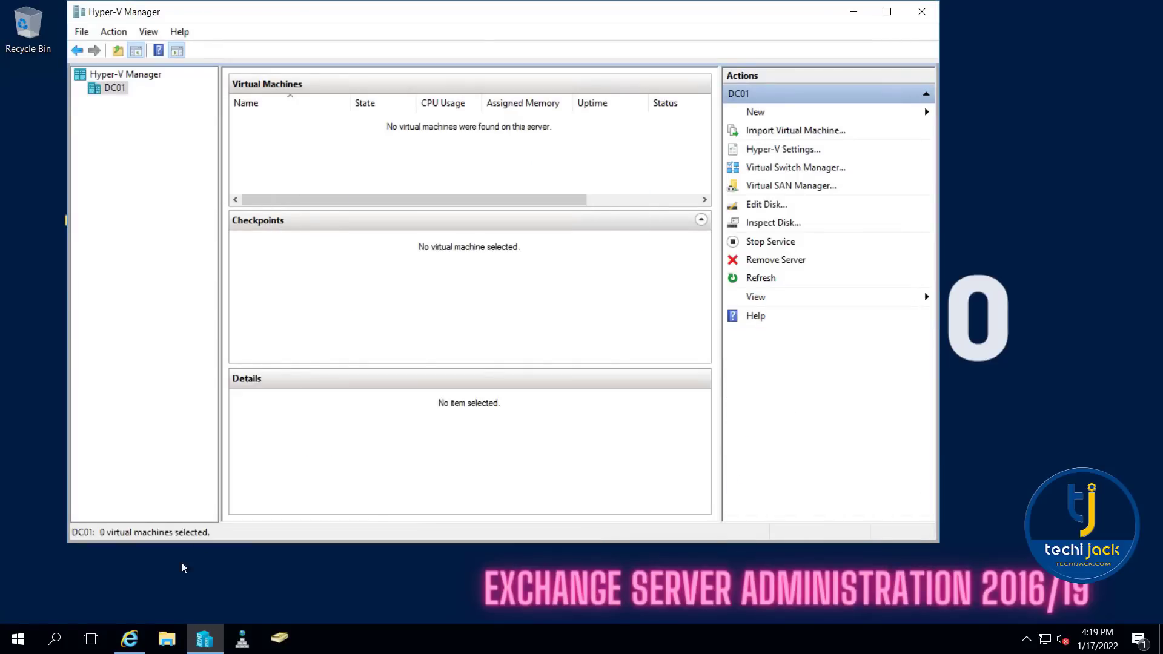
- Permanently delete the EX02 folder from New Volume (D:) and close File Explorer
click(179, 632)
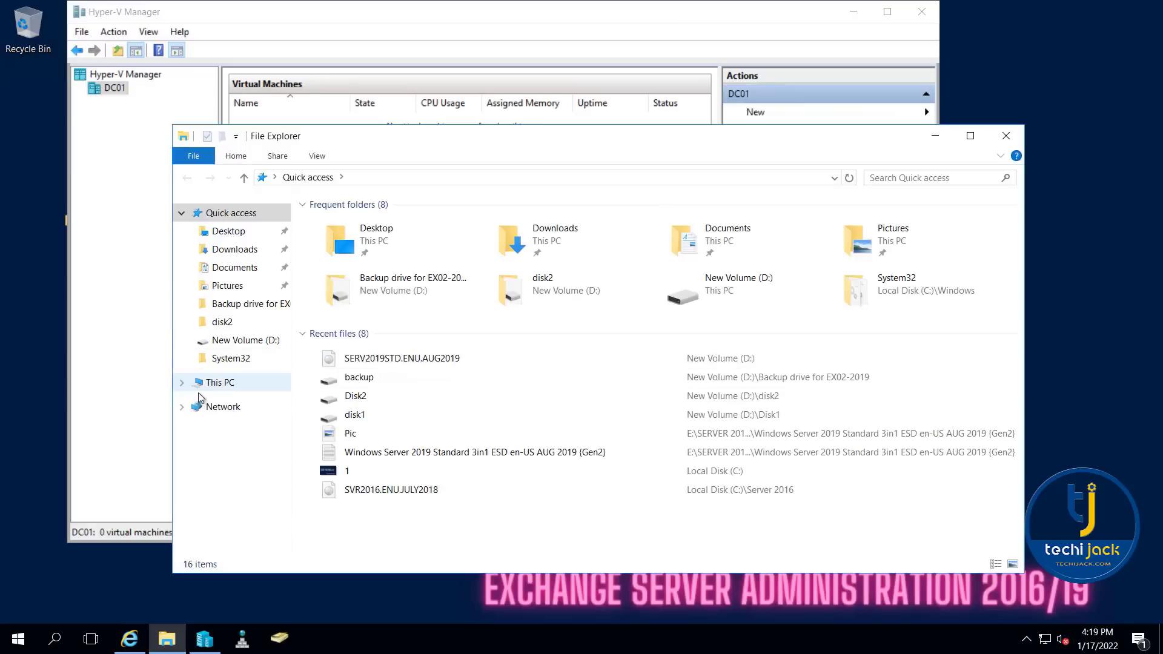
click(218, 382)
double_click(538, 340)
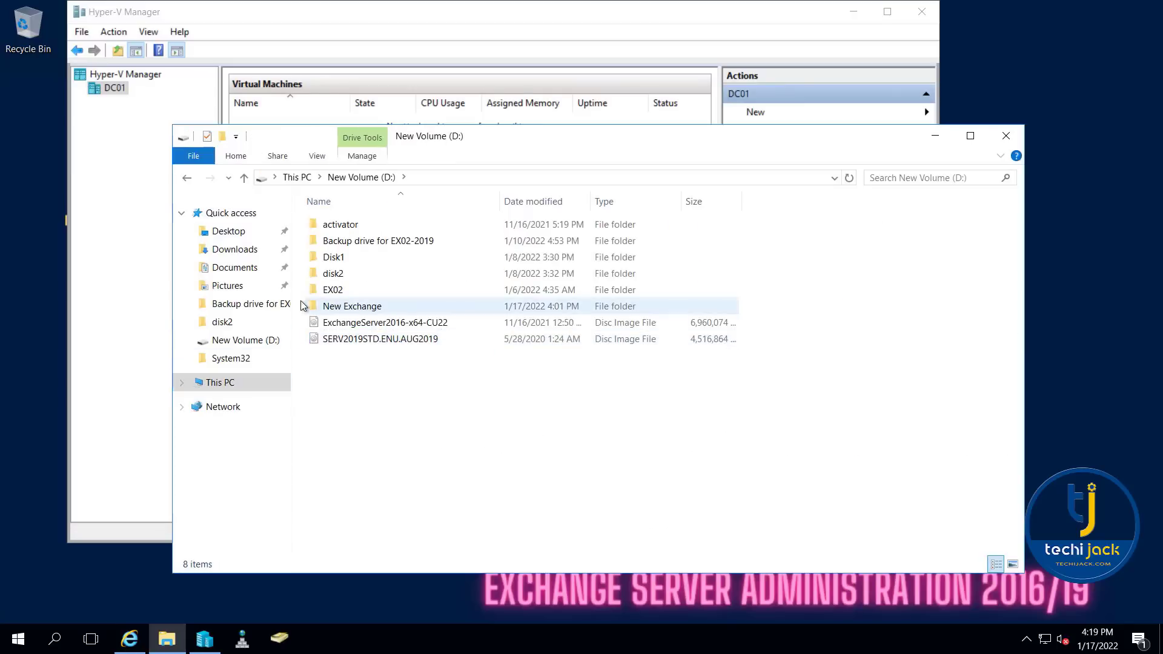
click(351, 309)
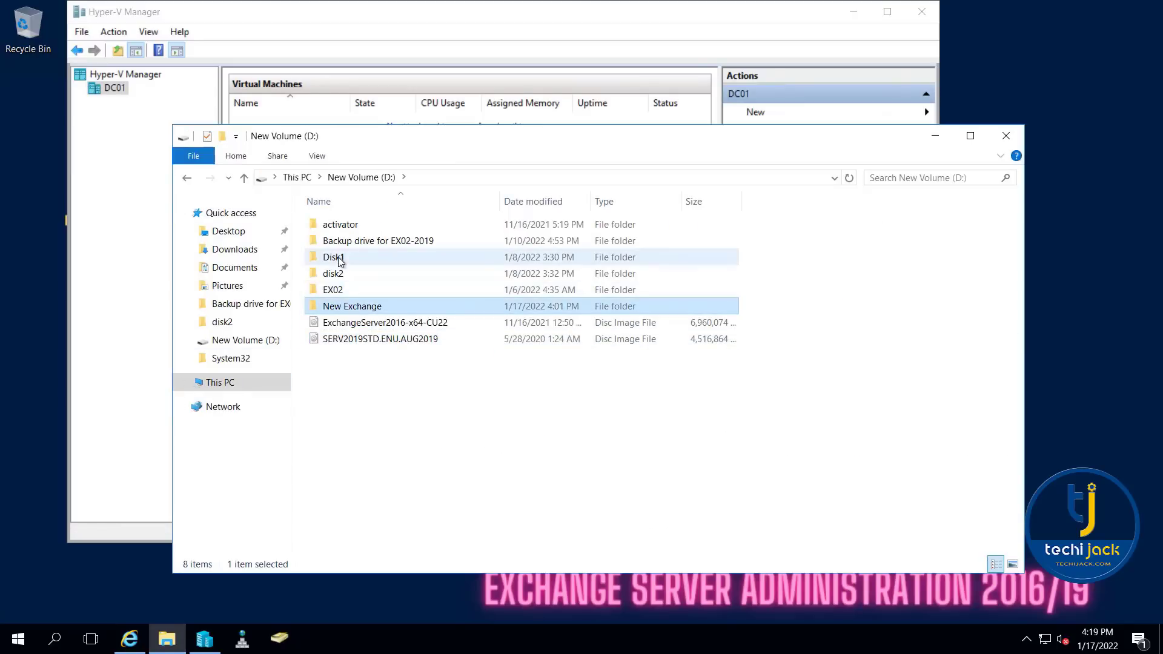
click(333, 290)
right_click(333, 289)
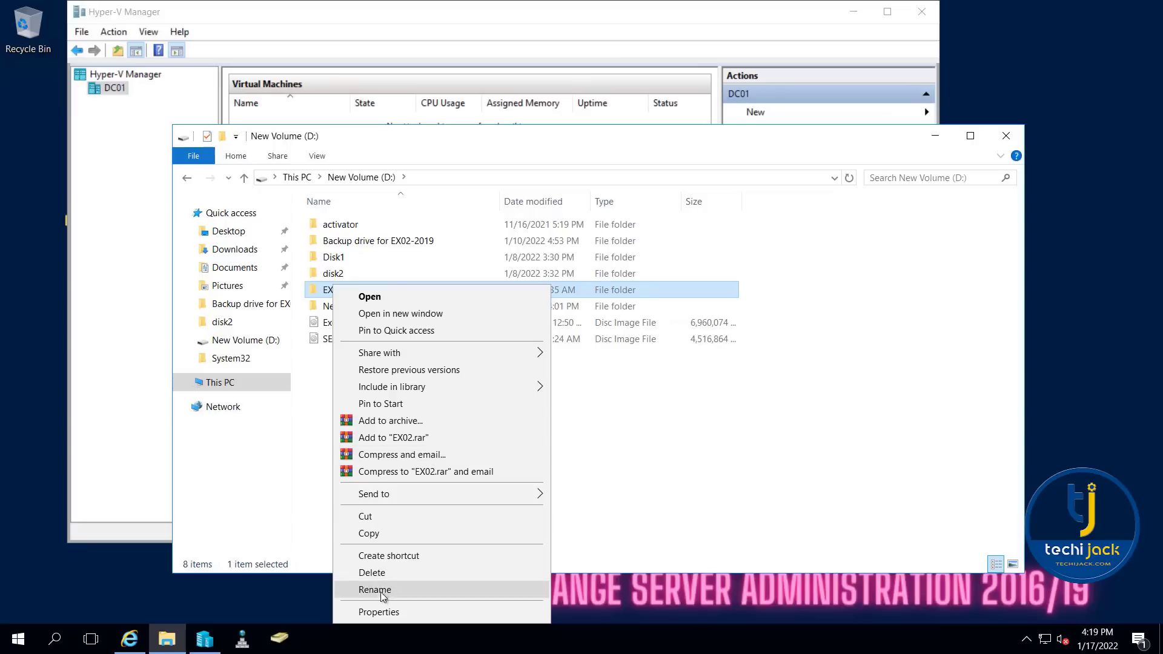
click(379, 573)
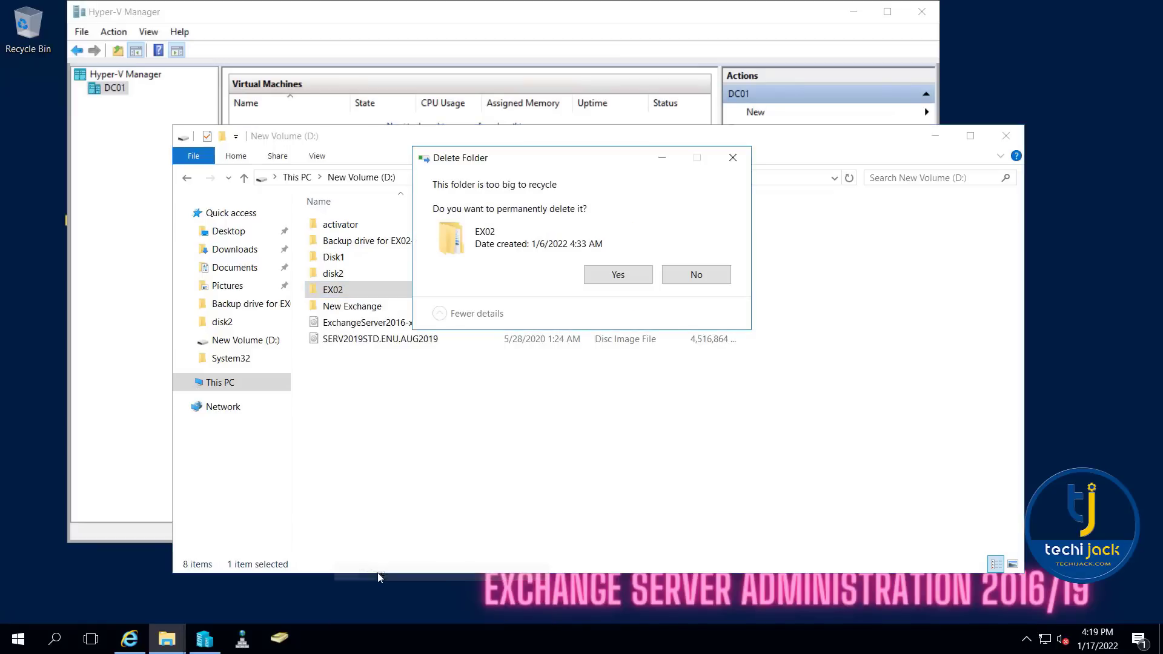
click(618, 275)
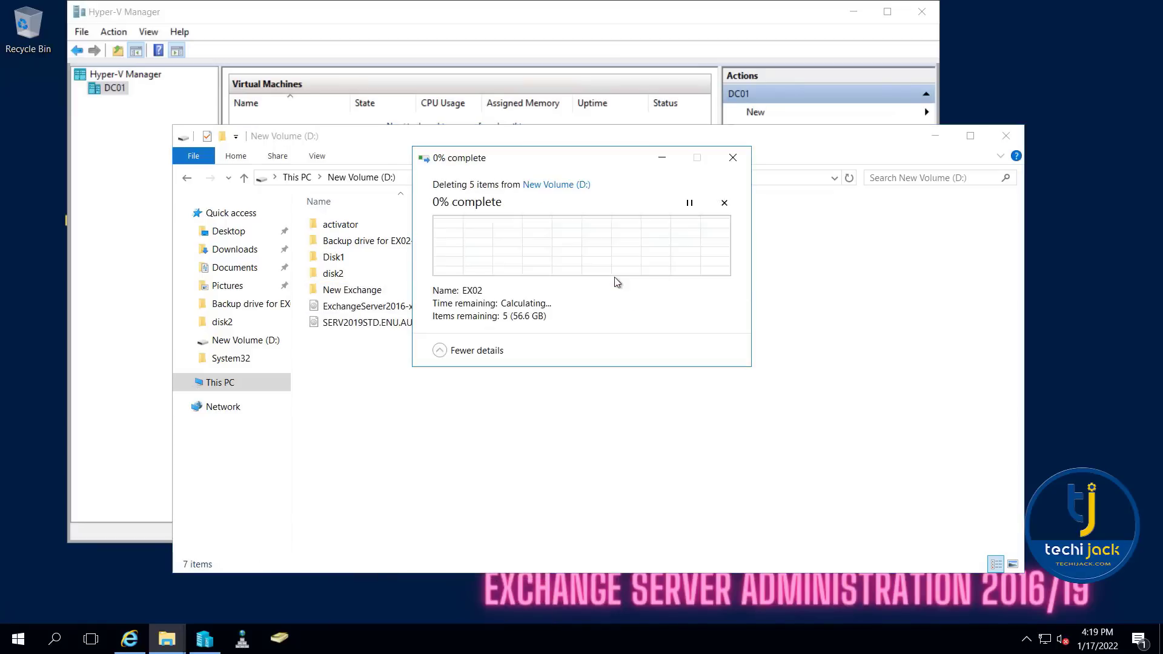
click(1006, 136)
- Start a new virtual machine on DC01 named New-Exchange, stored in the New Exchange folder on New Volume (D:)
right_click(116, 89)
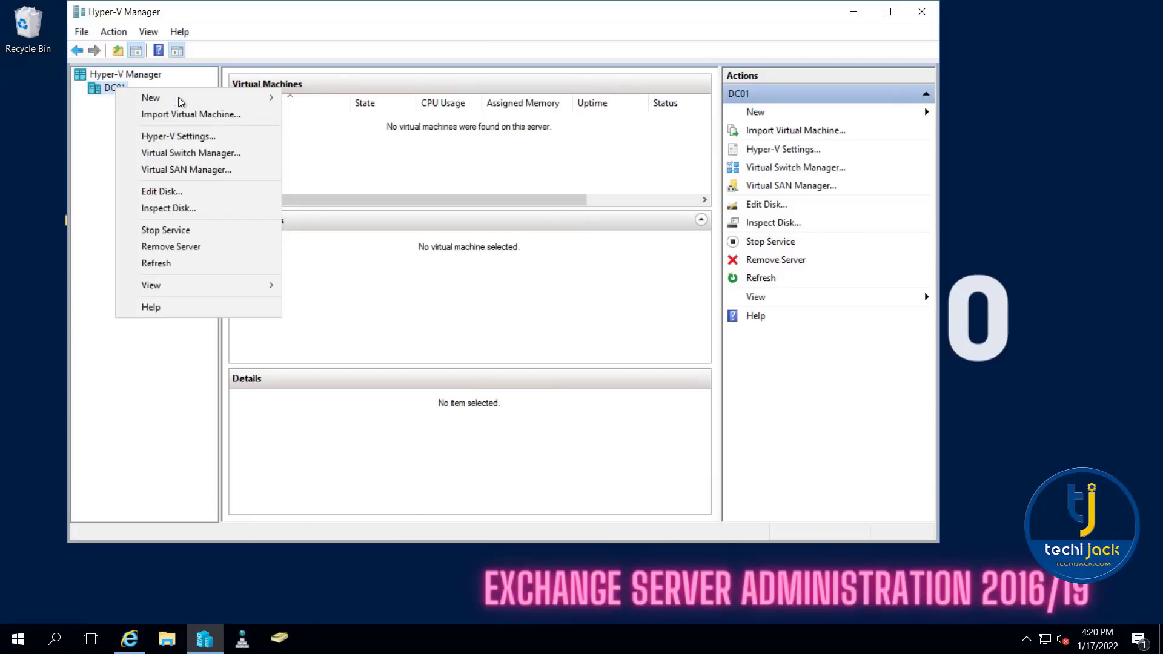
mouse_move(147, 96)
click(261, 96)
click(675, 498)
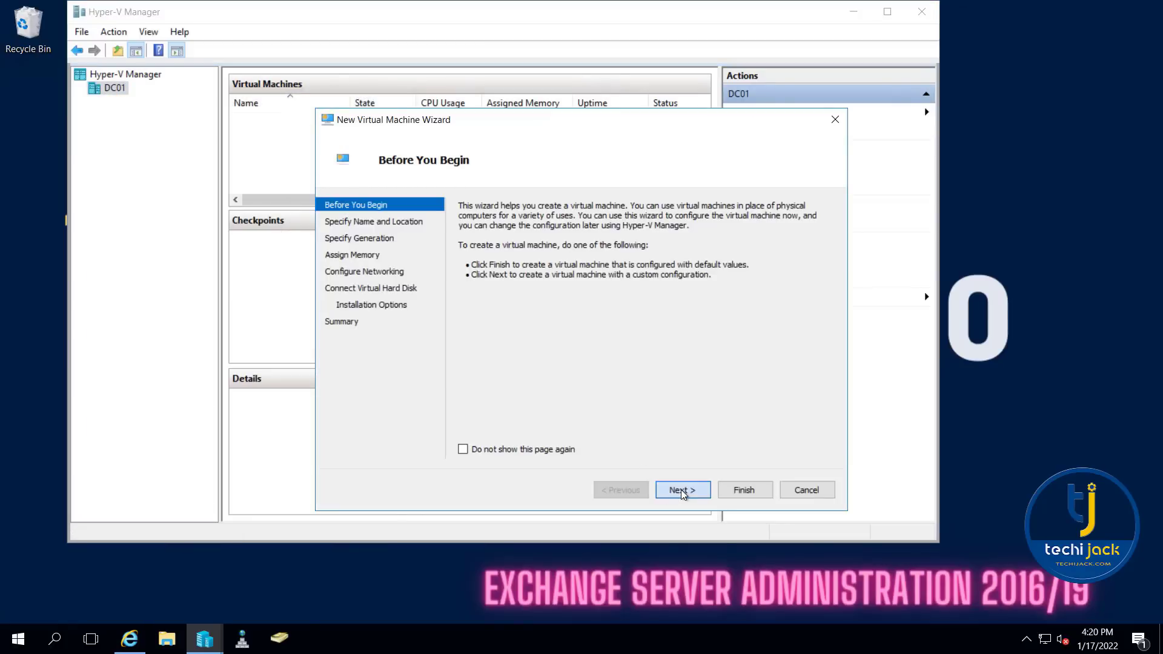
click(463, 305)
click(803, 322)
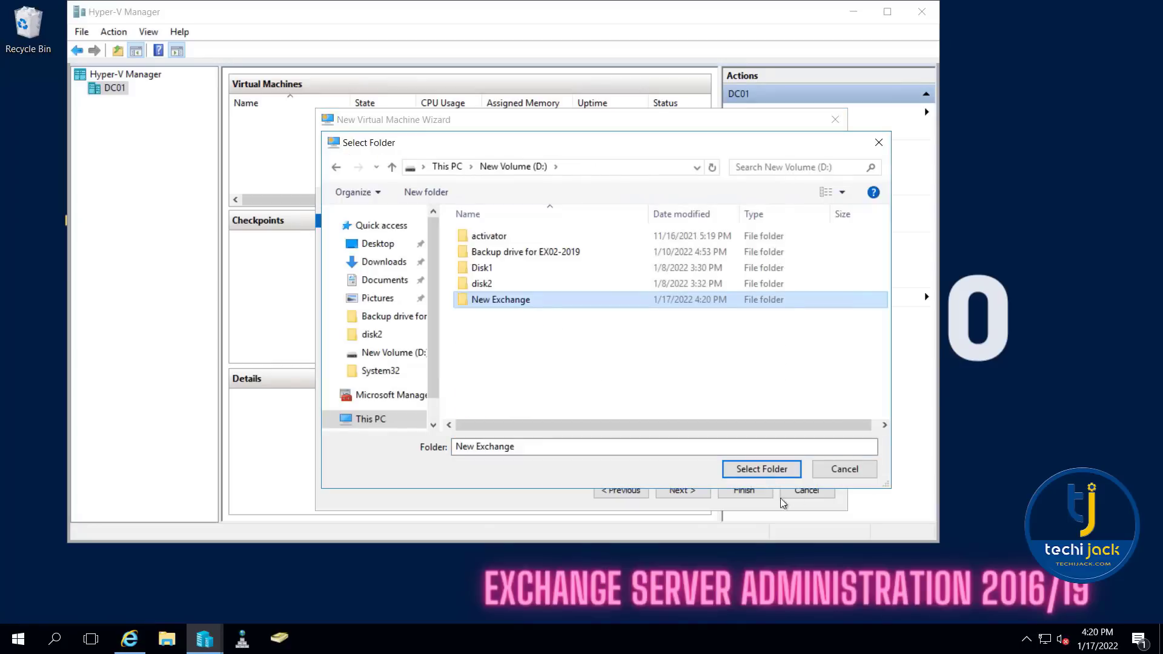
click(761, 469)
click(682, 489)
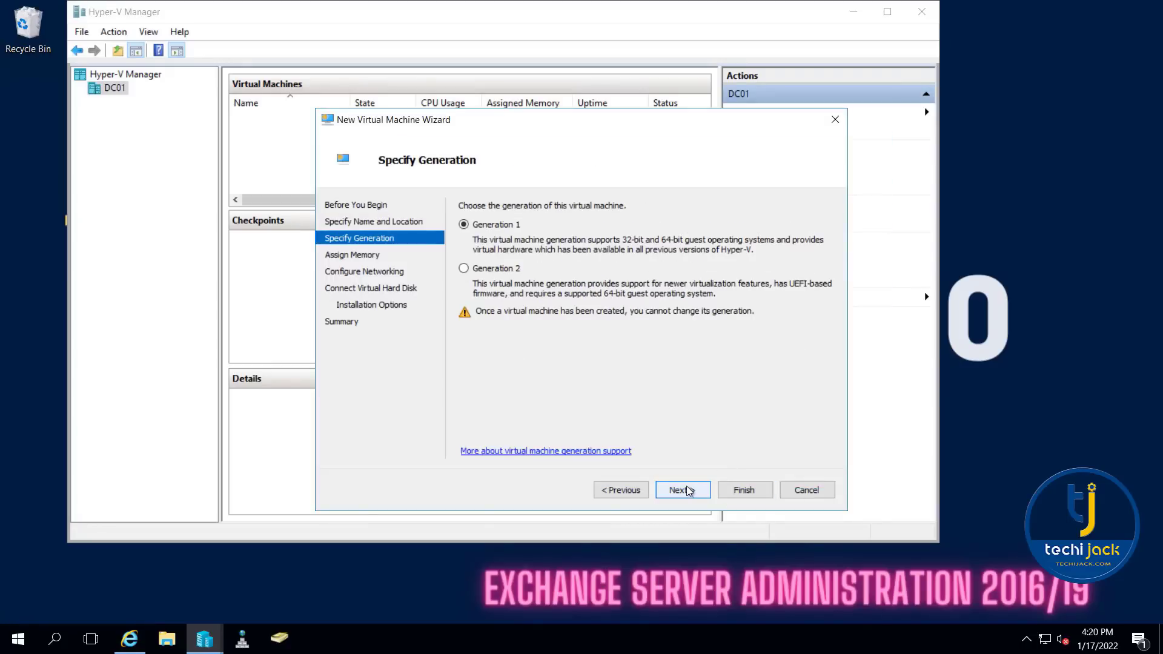
- Keep Generation 1 for the virtual machine and set its startup memory to 16384 MB
click(689, 491)
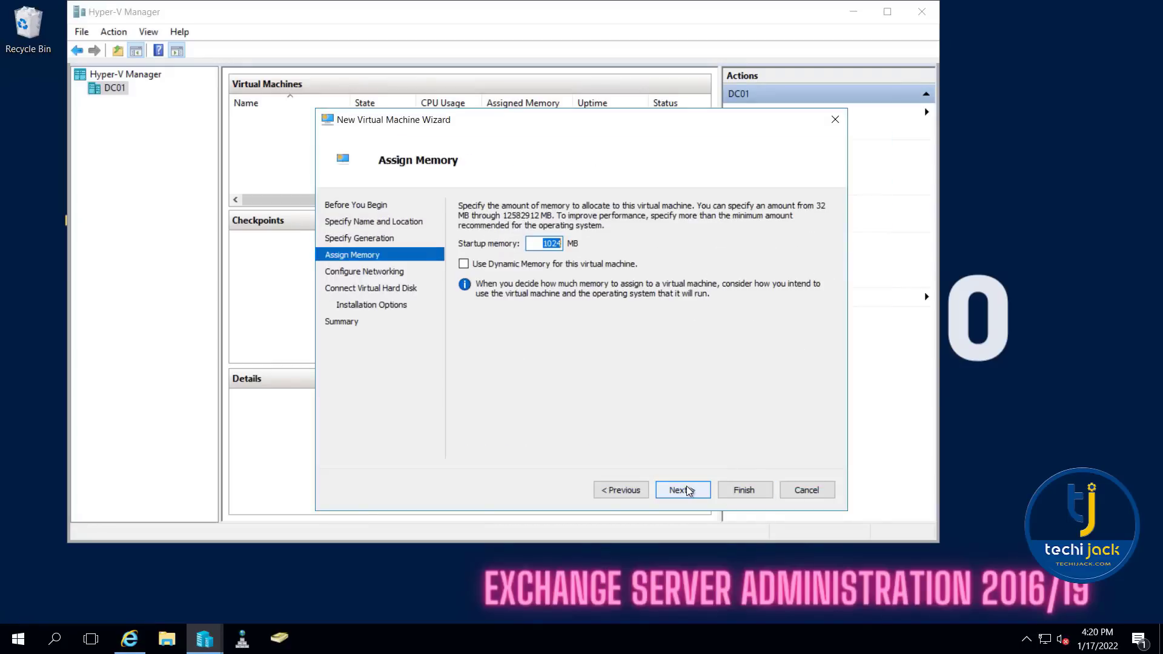
text(16)
text(384)
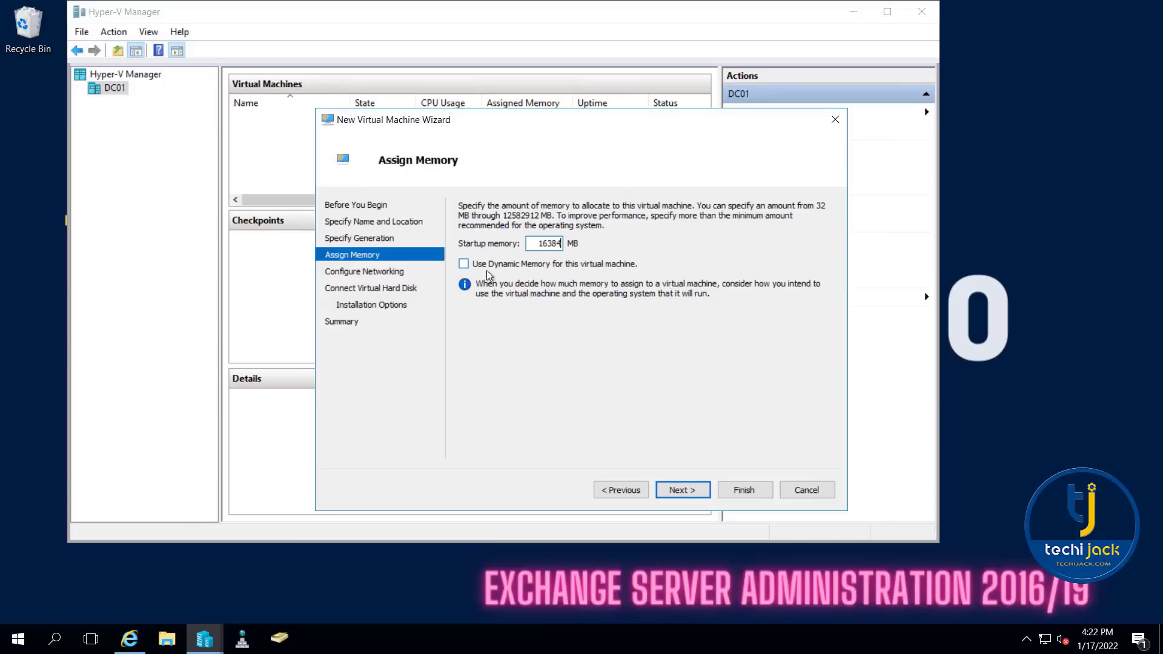
click(688, 497)
- Connect the virtual machine's network adapter to H-SWITCH and accept a new 127 GB virtual hard disk, New-Exchange.vhdx
click(673, 239)
click(666, 260)
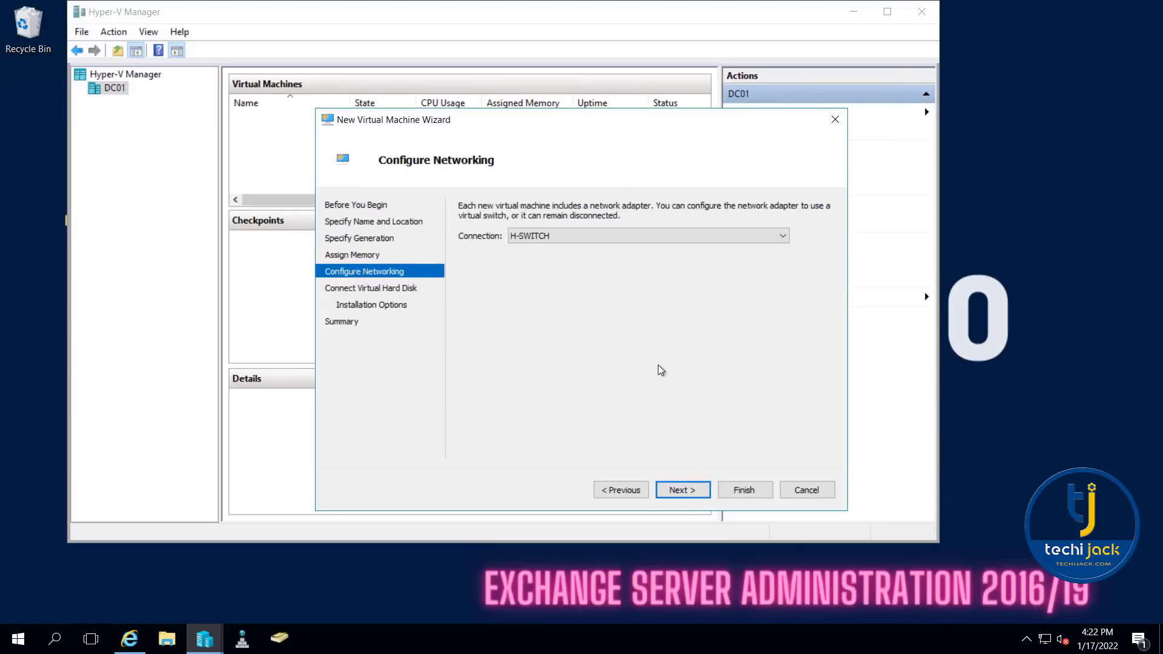
click(687, 500)
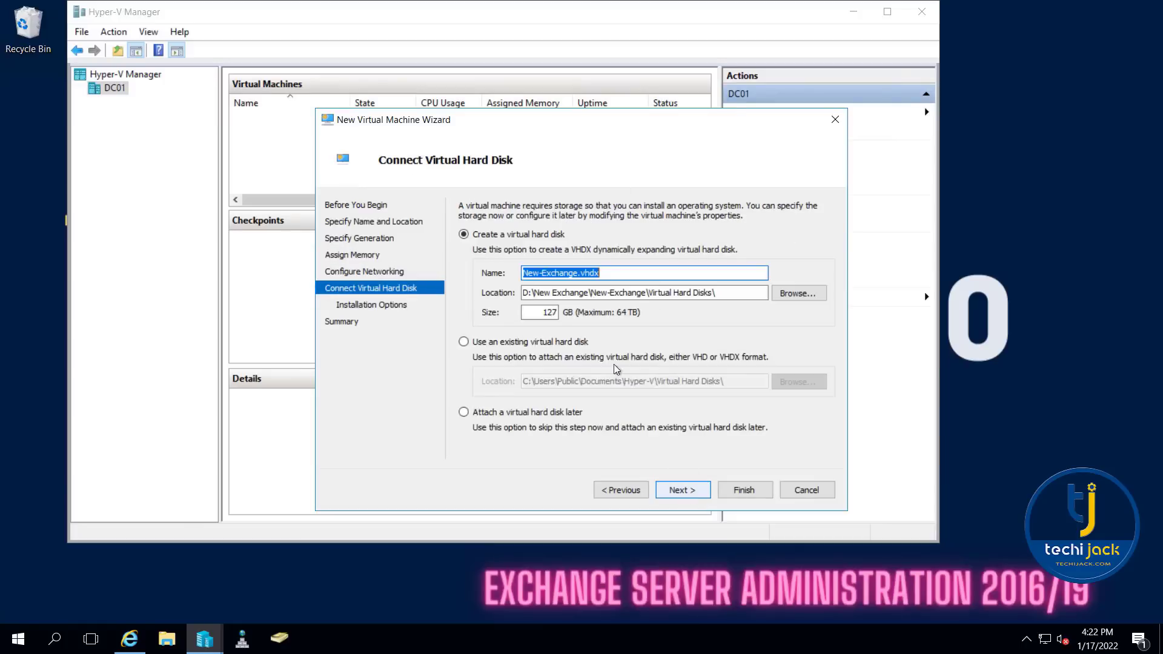
click(682, 490)
- Choose D:\SERV2019STD.ENU.AUG2019.ISO as the bootable installation image and finish creating the virtual machine
click(477, 257)
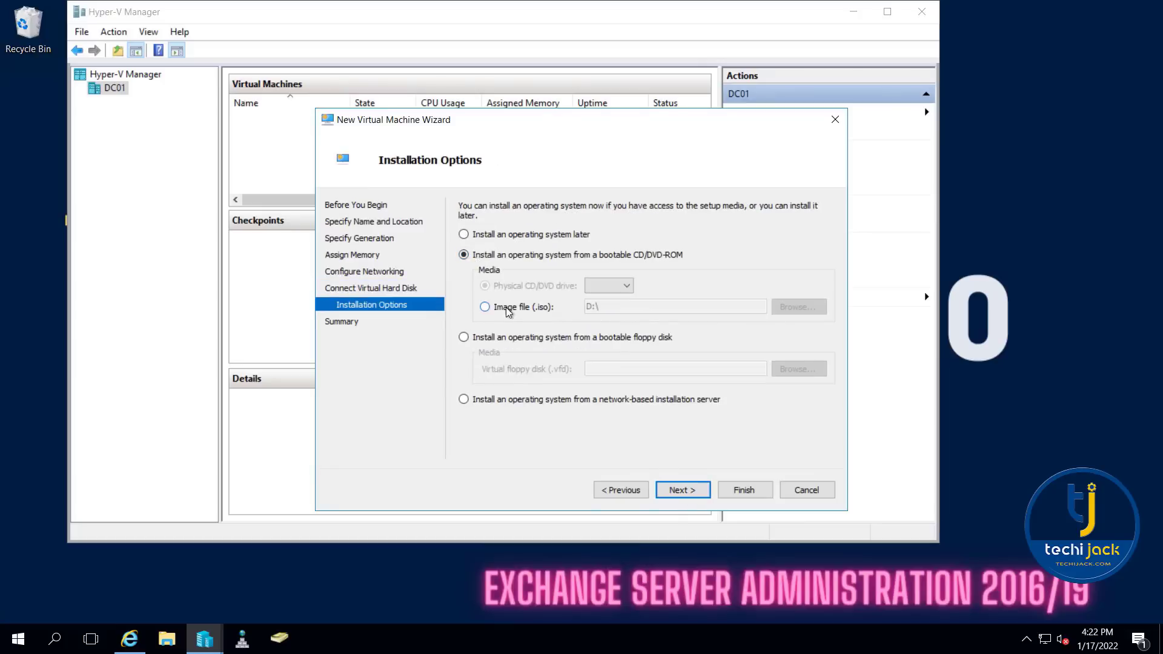
click(507, 308)
click(799, 307)
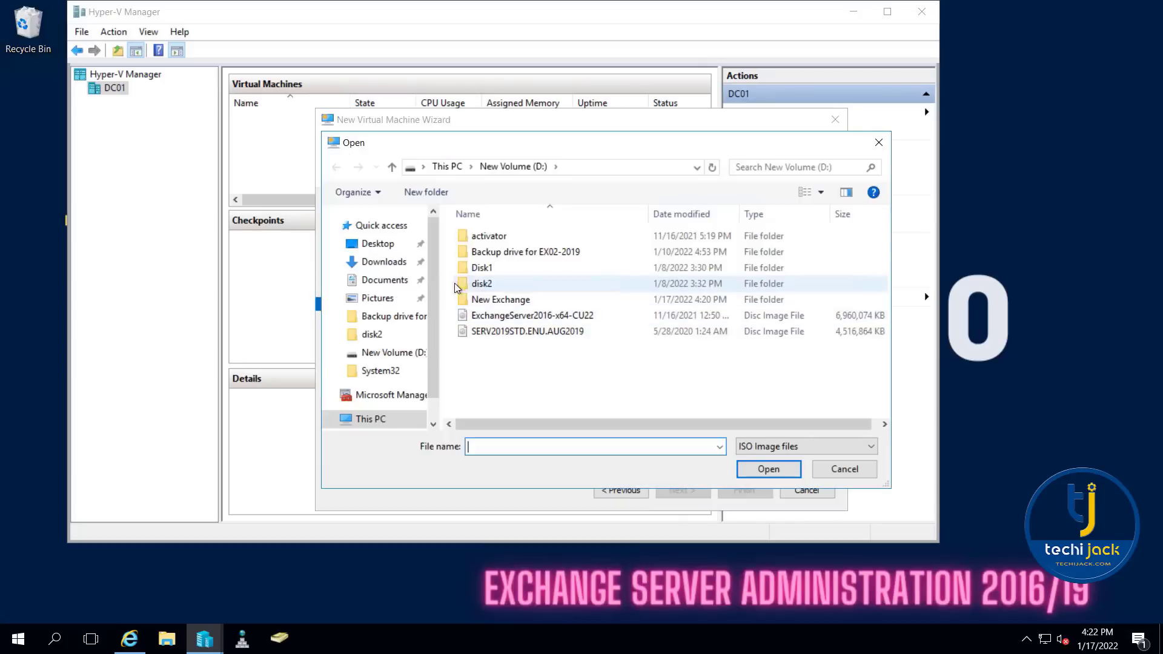
double_click(504, 332)
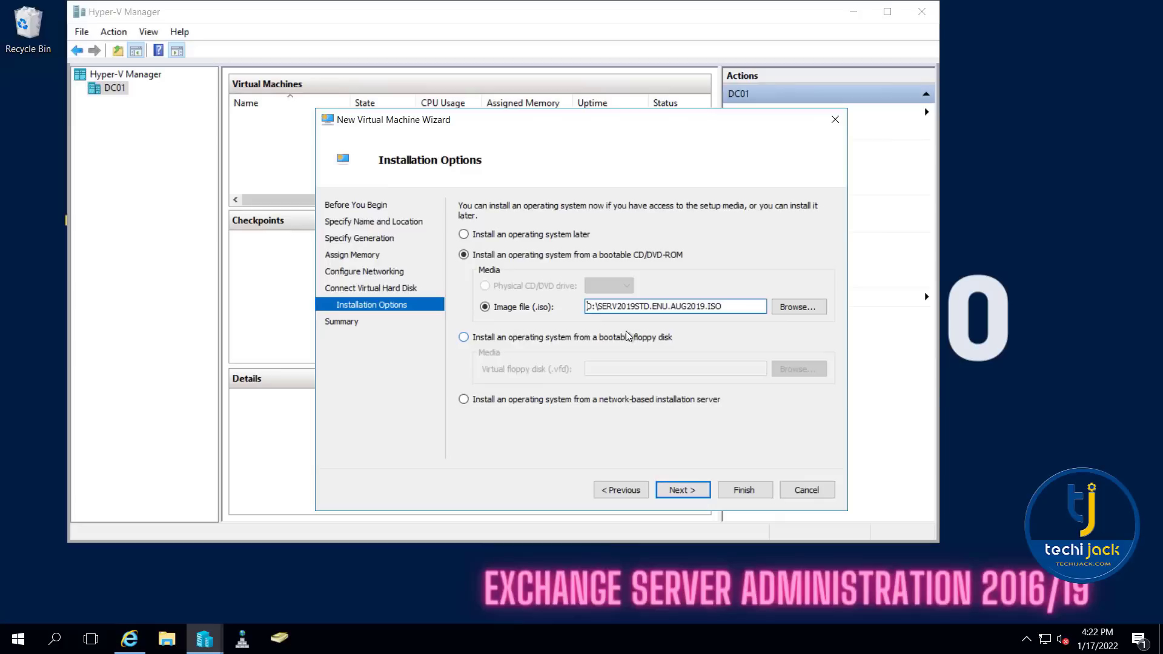
drag(616, 302, 654, 303)
click(684, 492)
click(748, 487)
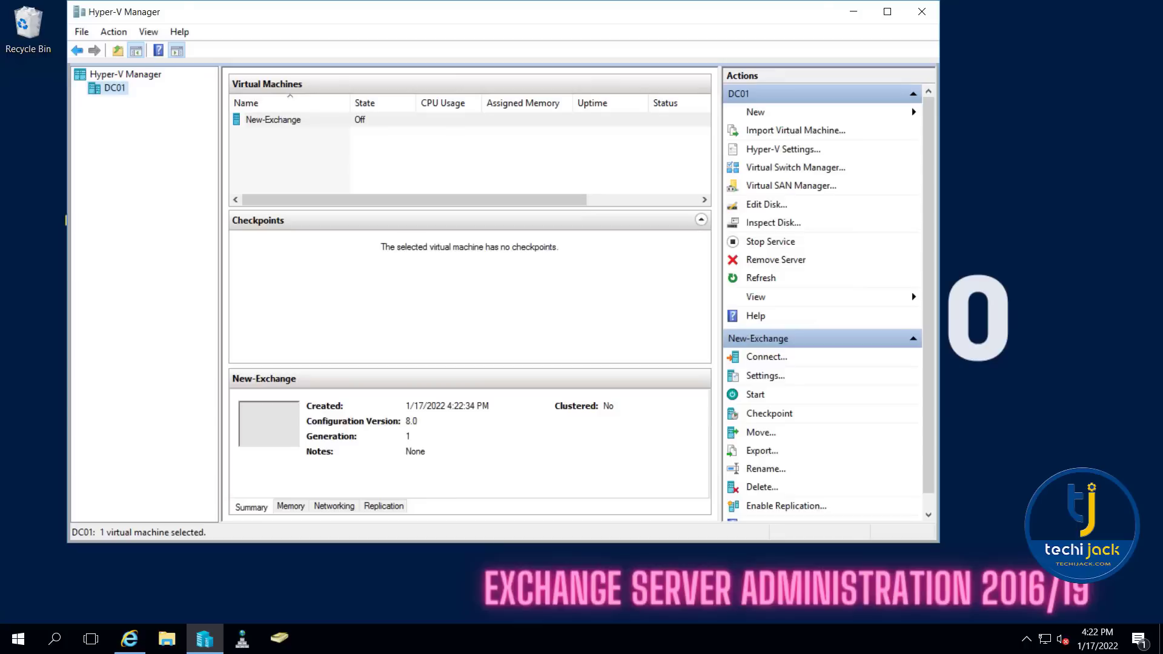
- Set the New-Exchange virtual machine's processor count to 2 and start the machine
right_click(258, 121)
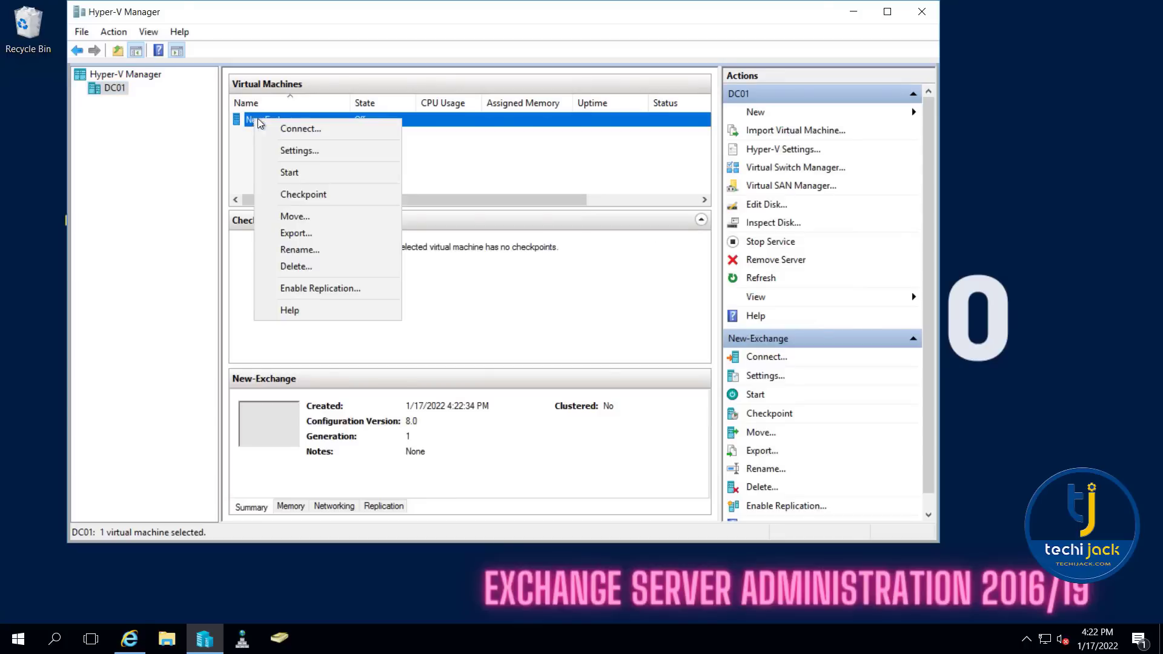
click(280, 156)
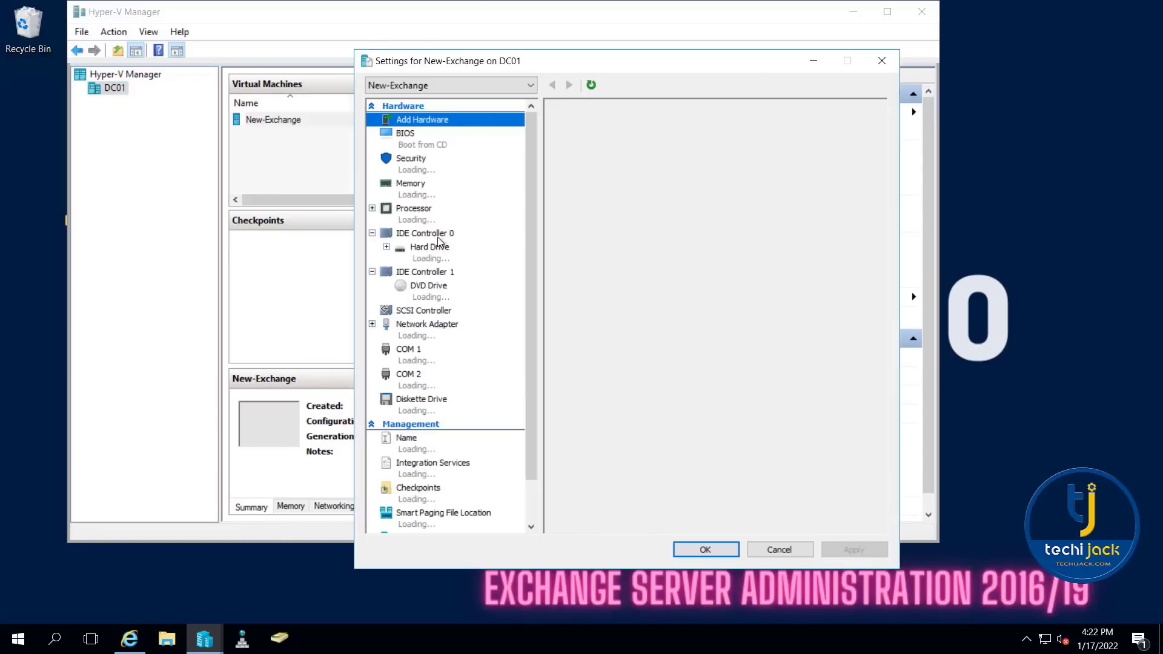
click(417, 213)
click(726, 154)
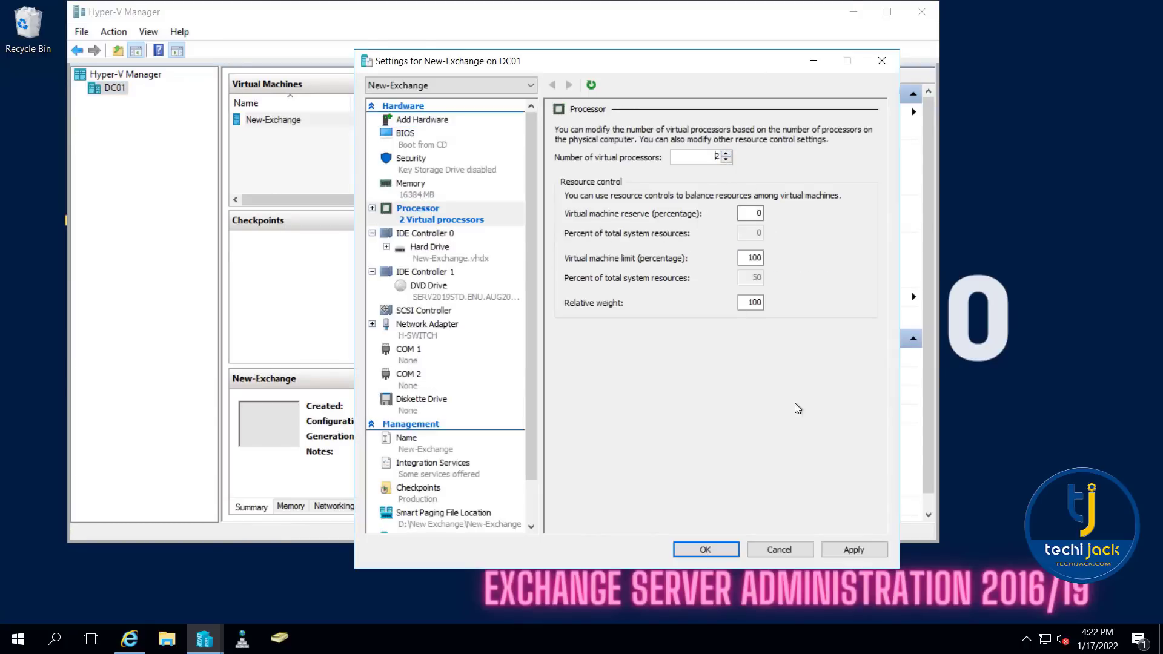
click(854, 549)
click(704, 551)
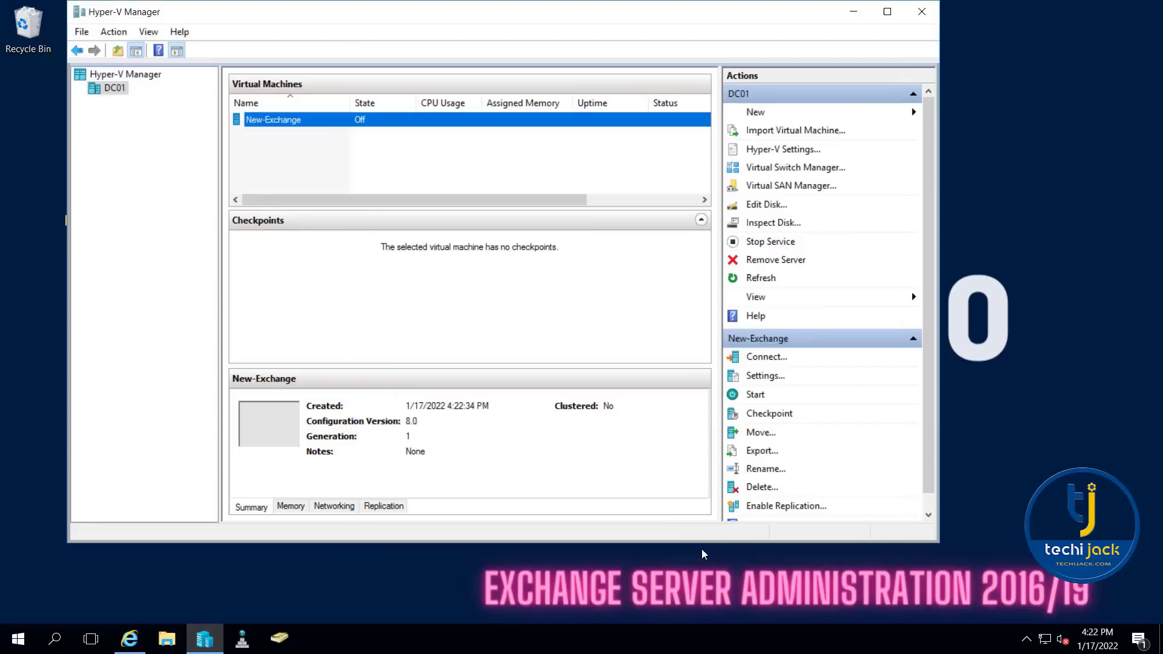
right_click(257, 123)
click(362, 175)
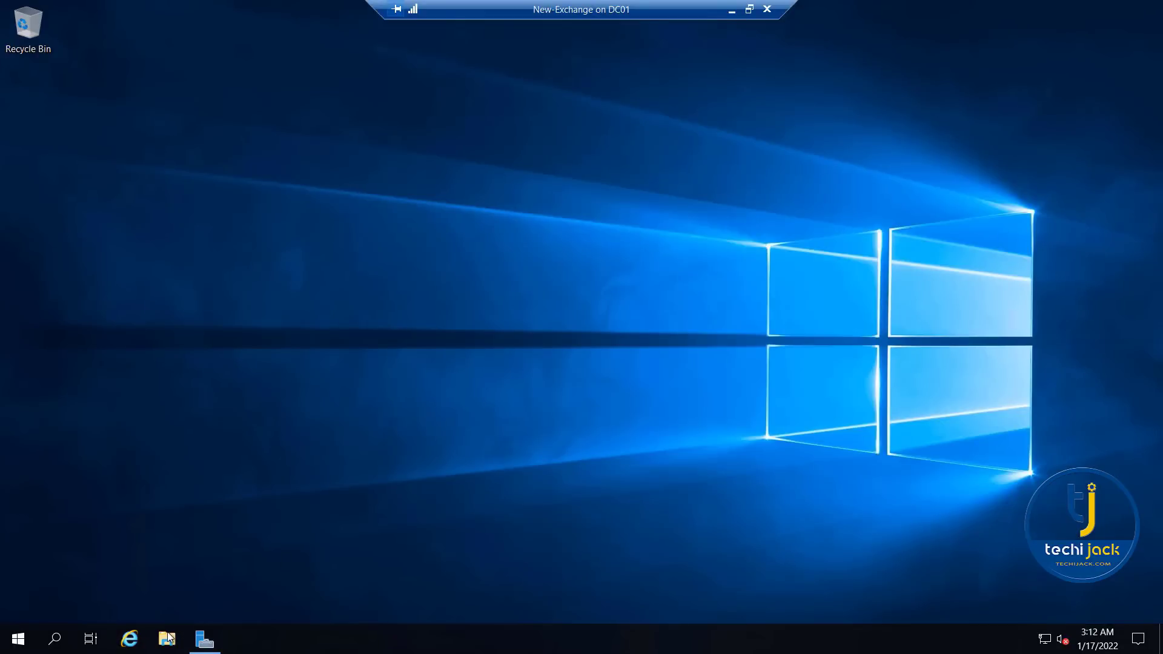
- Rename the computer inside the New-Exchange virtual machine to EX02-2019 and postpone the required restart
click(168, 638)
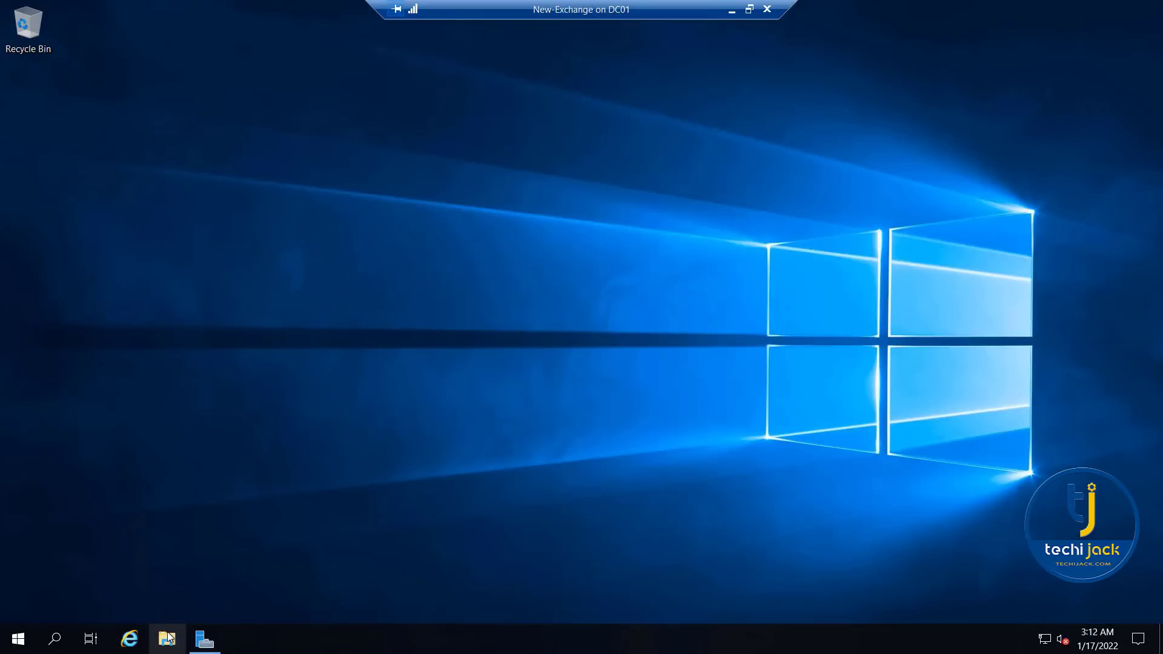
right_click(215, 281)
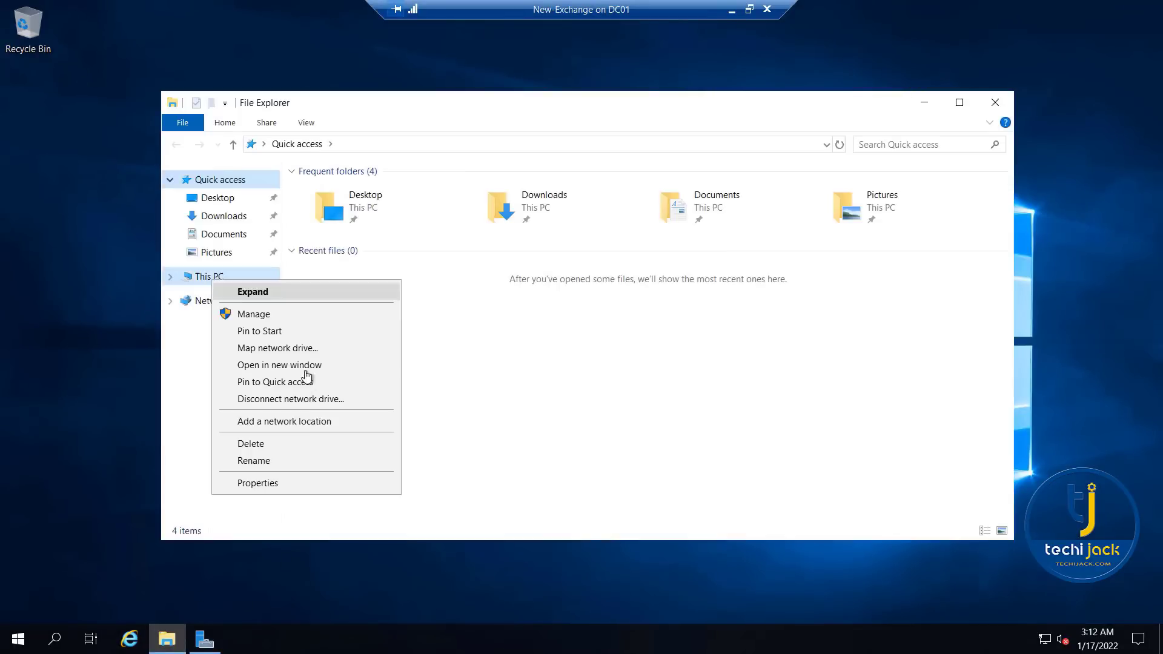
click(278, 485)
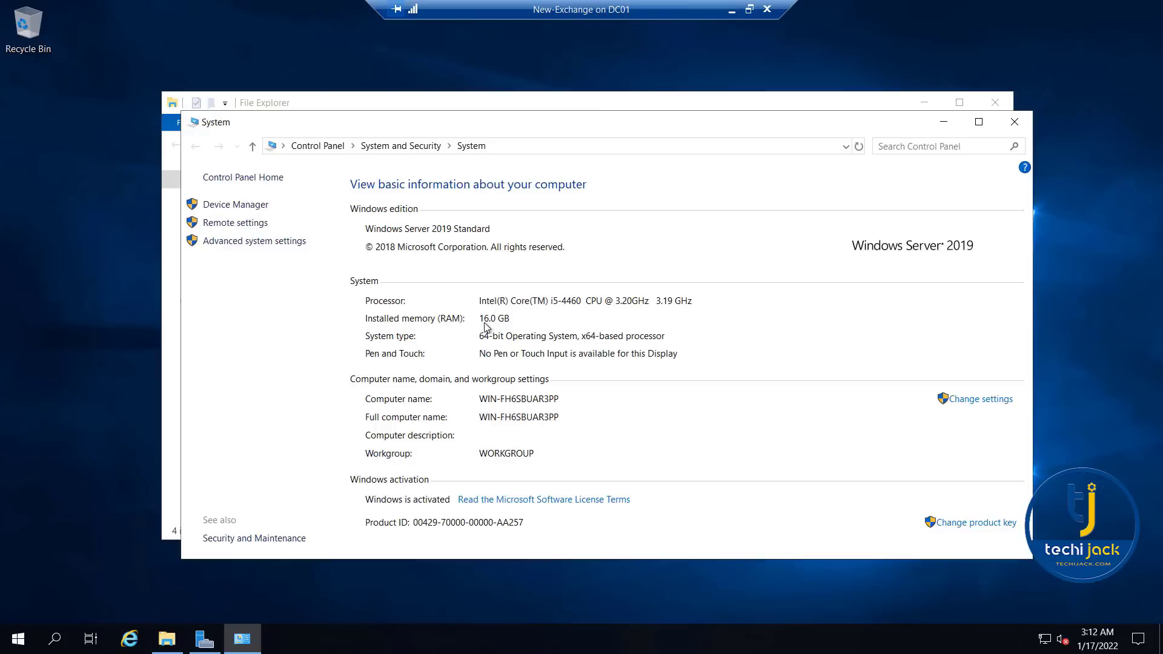
click(976, 401)
click(345, 240)
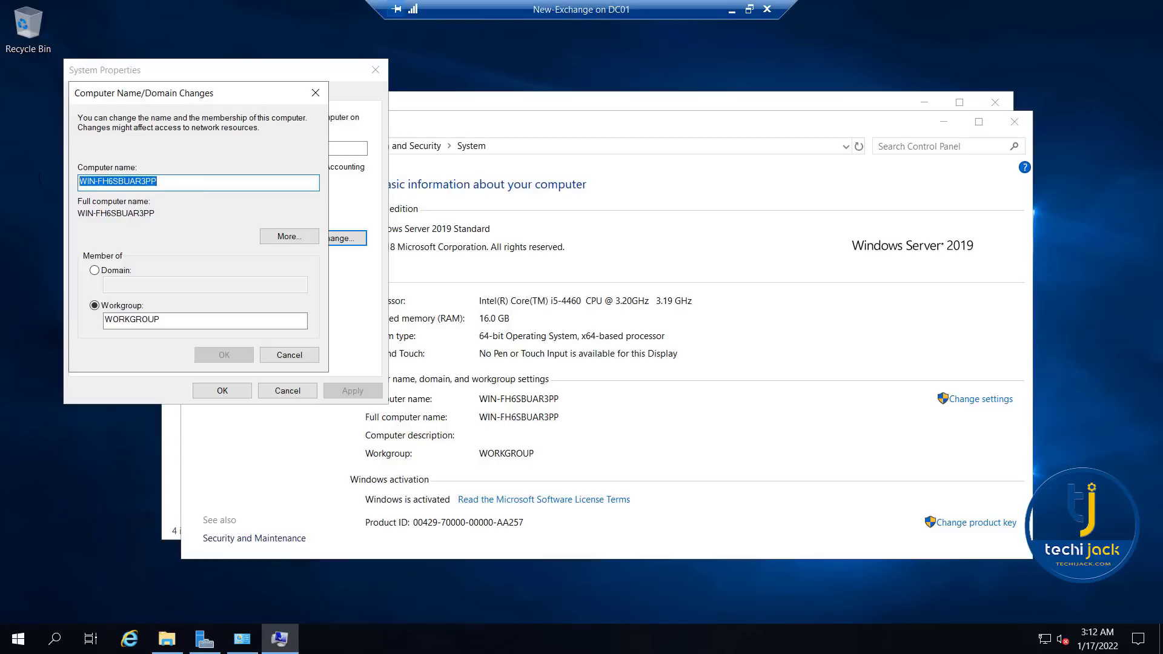
text(E)
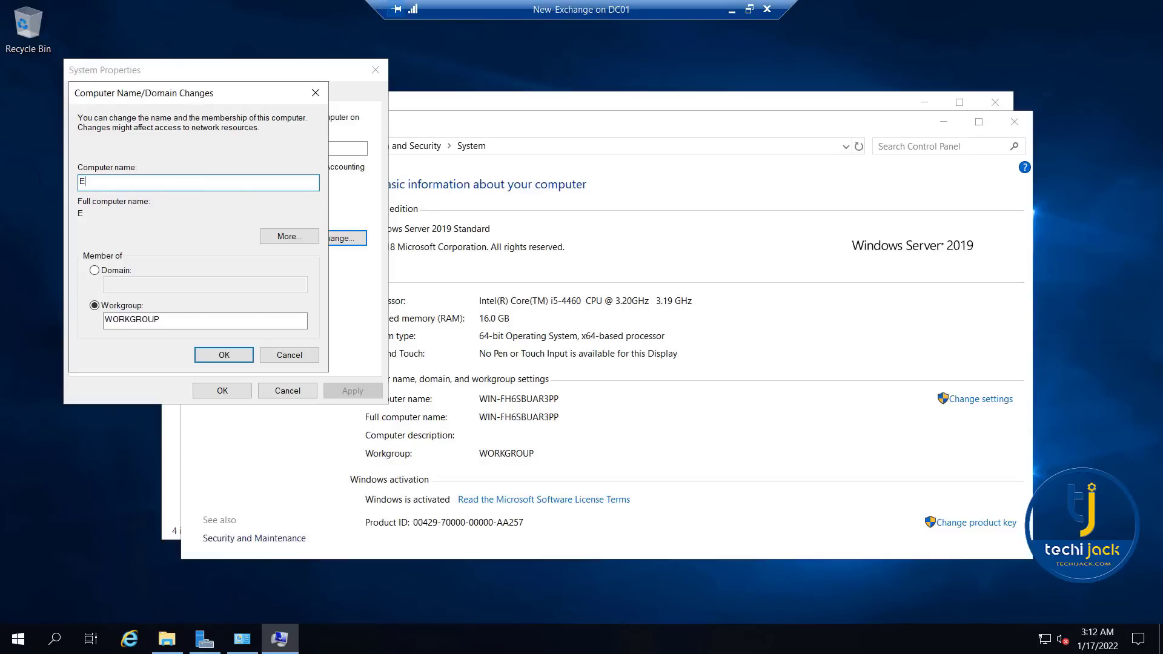
text(X02-2019)
click(224, 355)
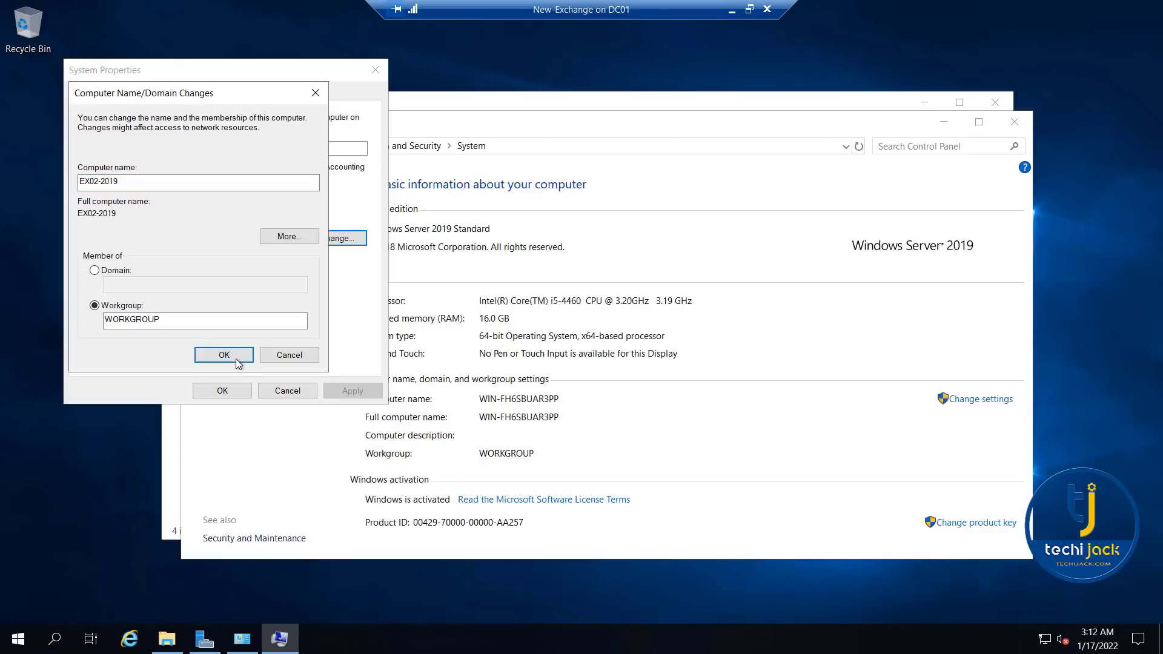
click(673, 341)
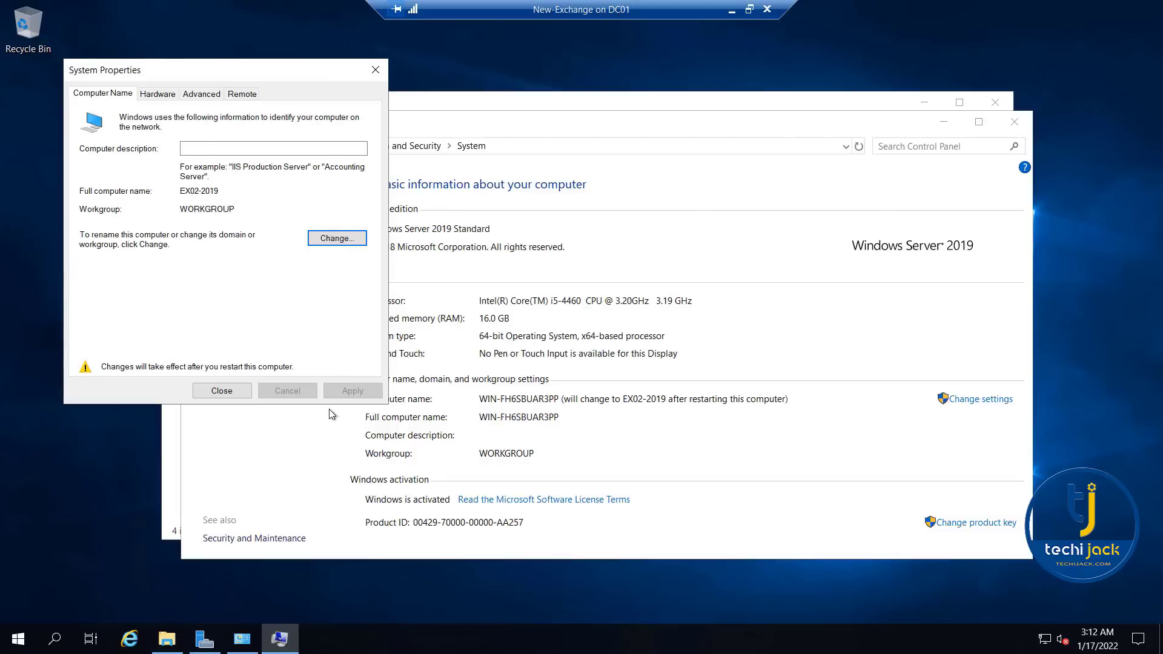
click(229, 394)
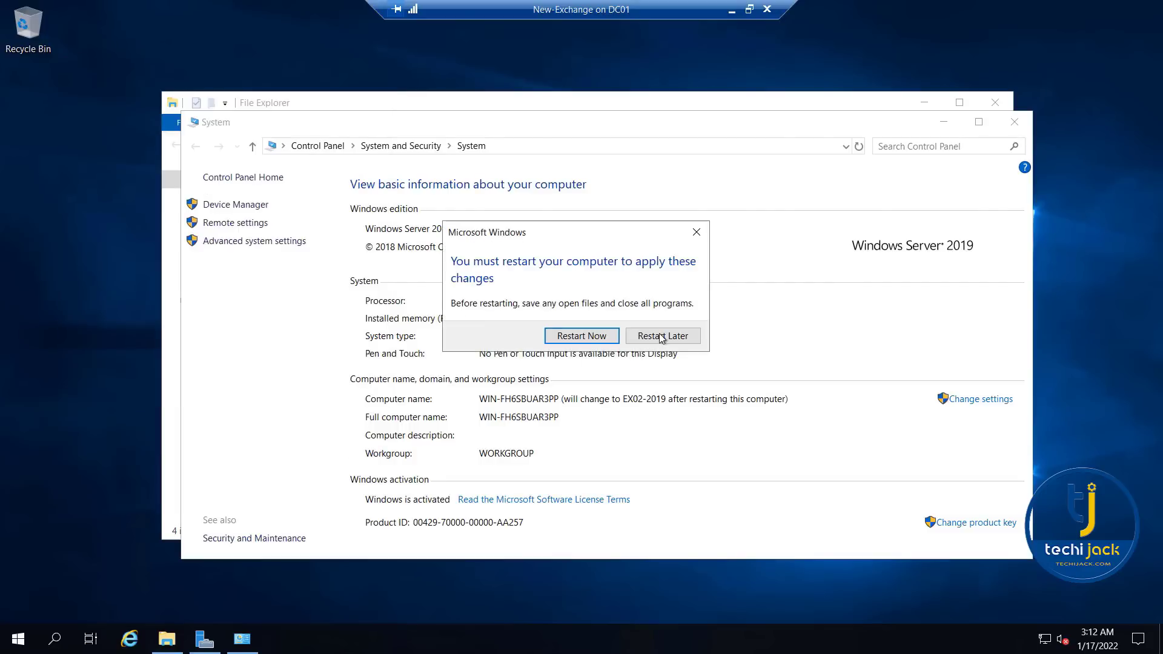
click(661, 338)
- Open the Ethernet adapter's properties from Network Connections and disable Internet Protocol Version 6 (TCP/IPv6)
key(super+r)
text(sysdm.cpl)
key(Return)
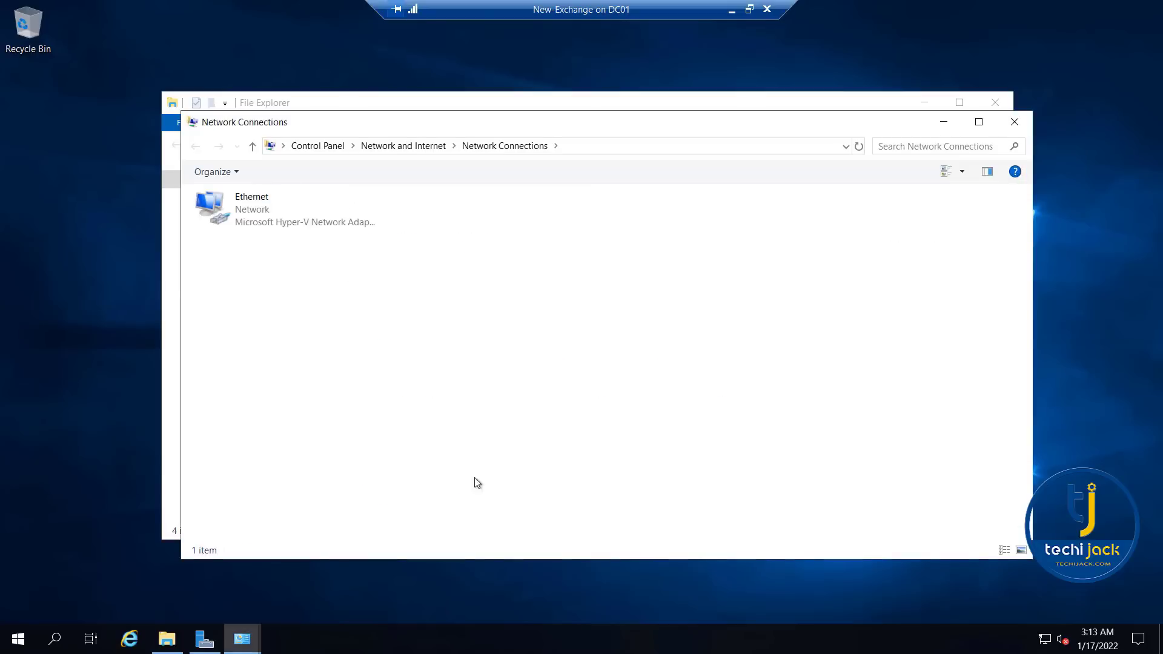
click(234, 211)
click(270, 357)
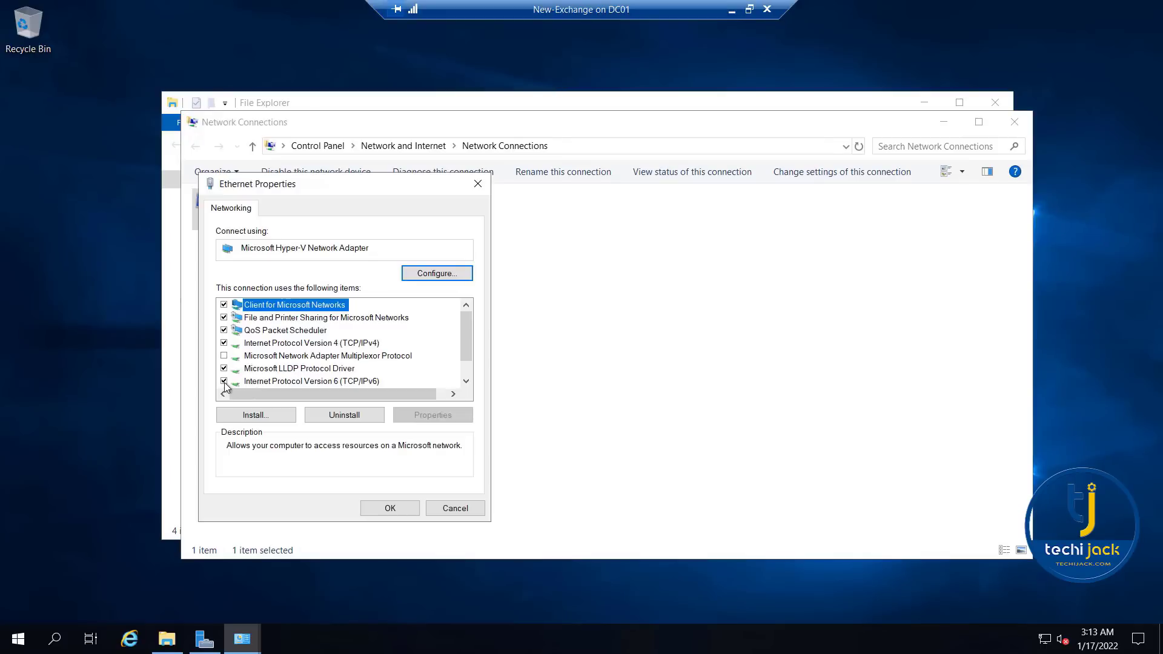
click(224, 382)
- Assign the Ethernet adapter static IPv4 address 192.168.2.18, subnet mask 255.255.255.0, gateway 192.168.2.1 and preferred DNS 192.168.2.10, and close the open windows
double_click(315, 343)
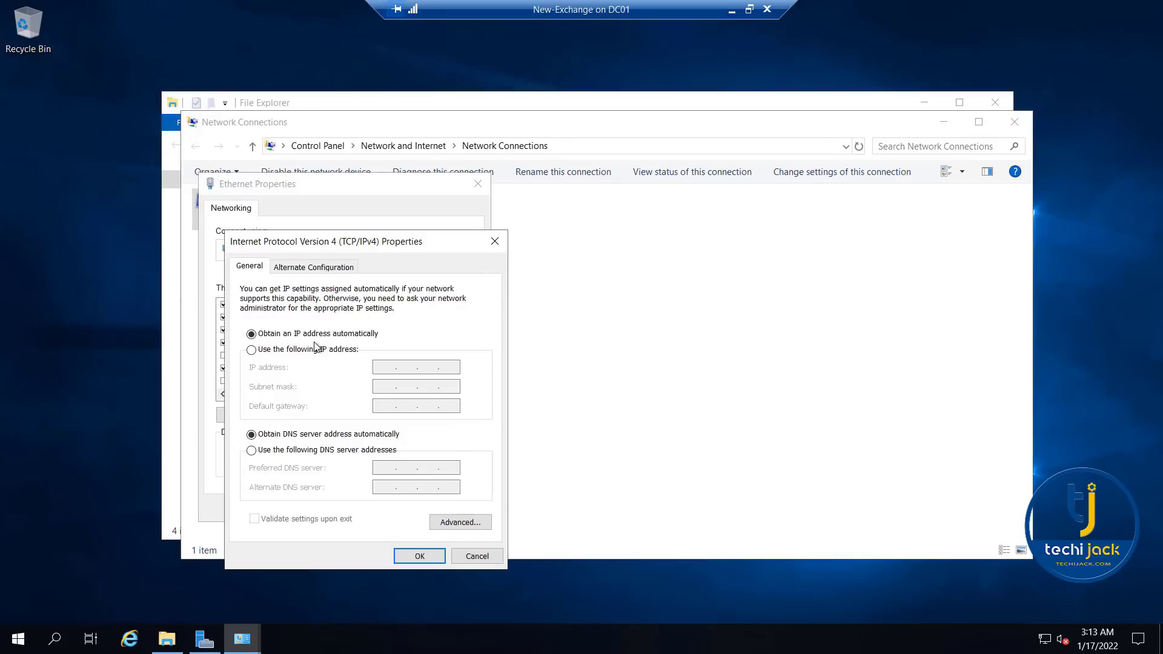
click(297, 357)
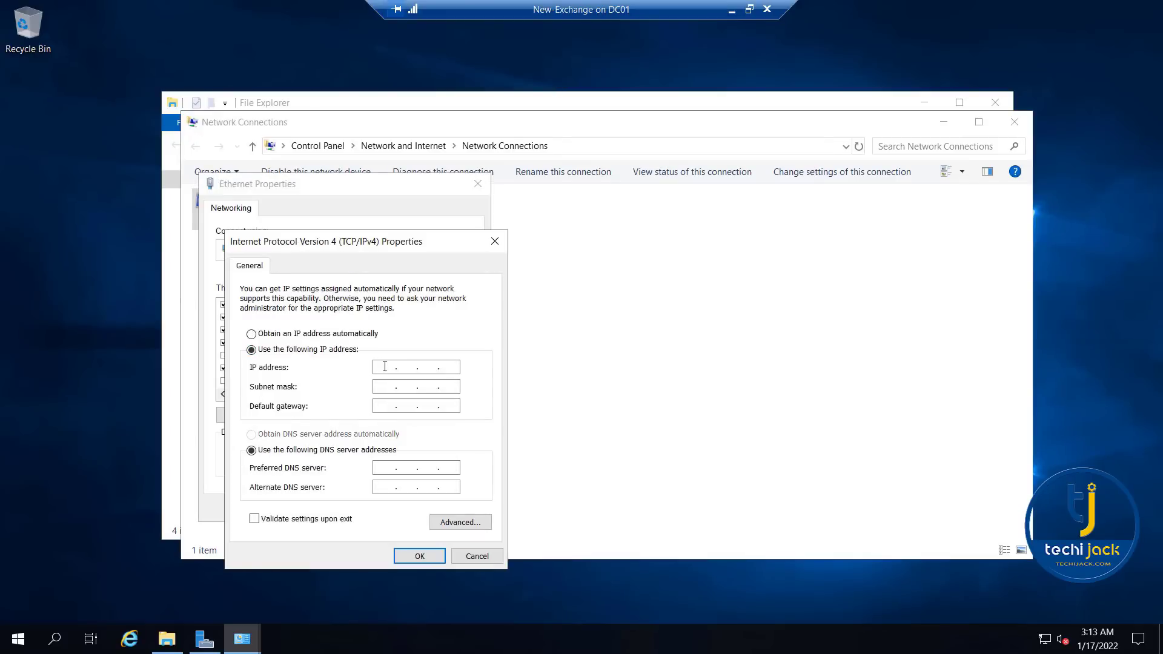
text(192.168.2.18)
key(Tab)
key(Tab)
text(192.168.2.1)
key(Tab)
text(192.168.)
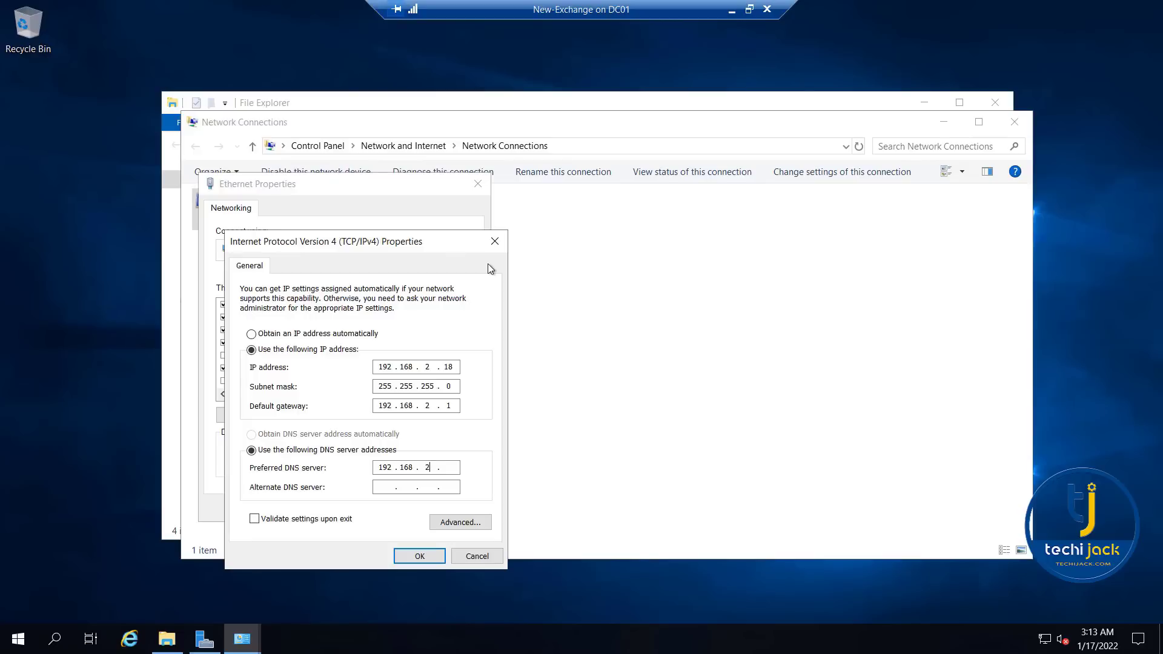
click(419, 556)
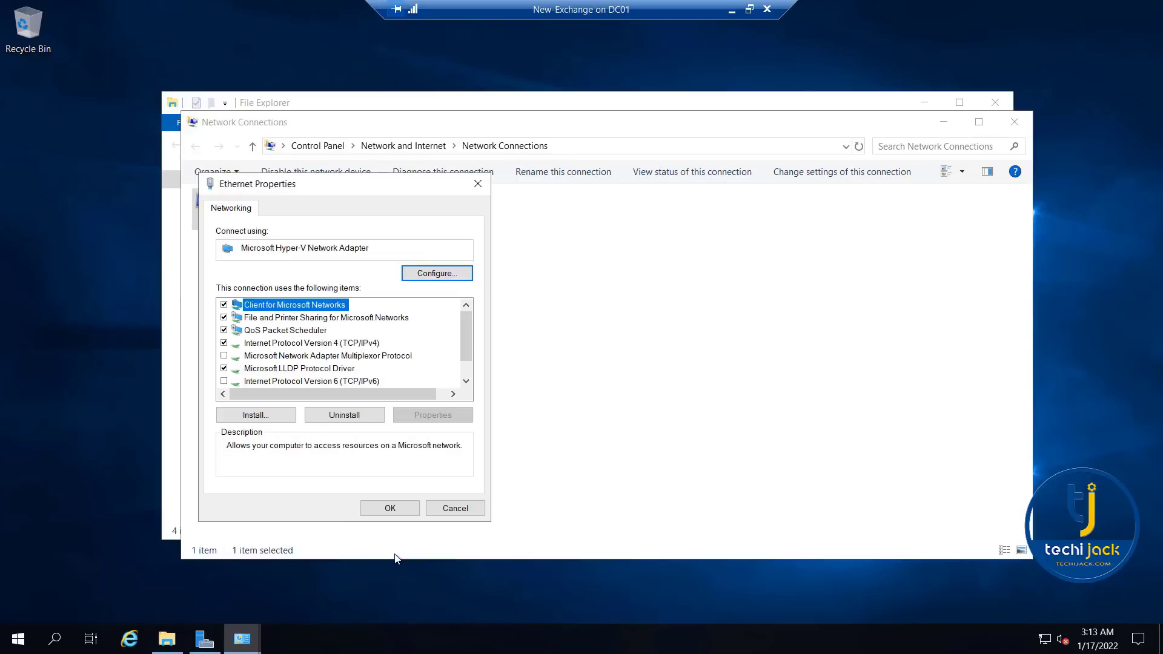
click(389, 509)
click(995, 105)
click(995, 106)
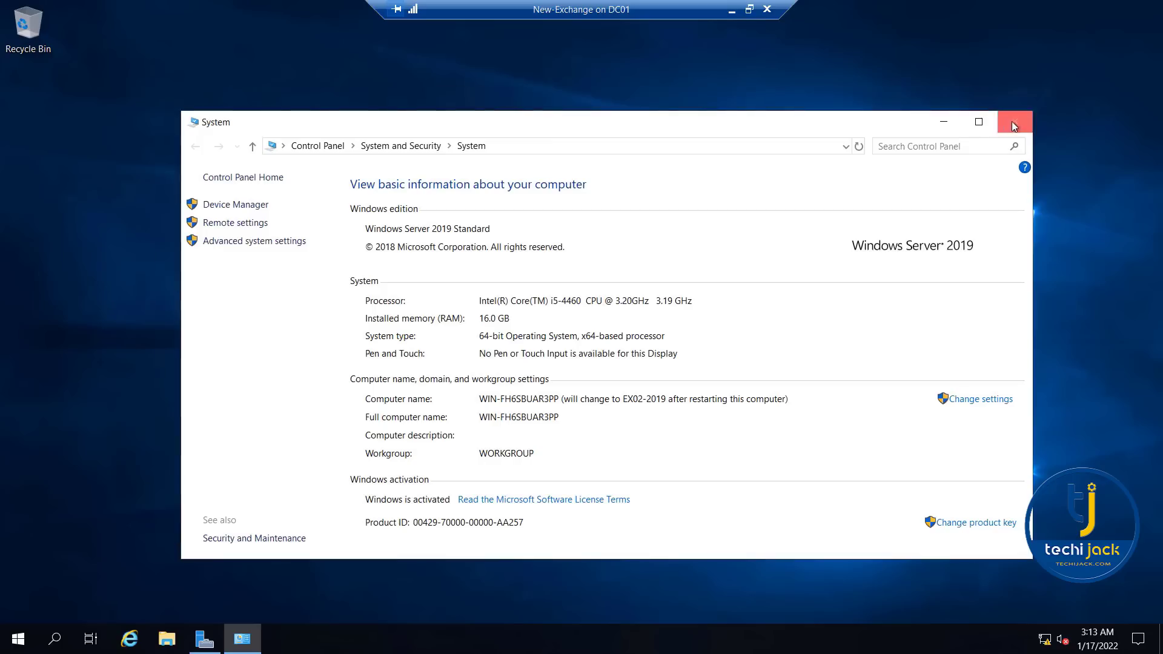
click(1003, 119)
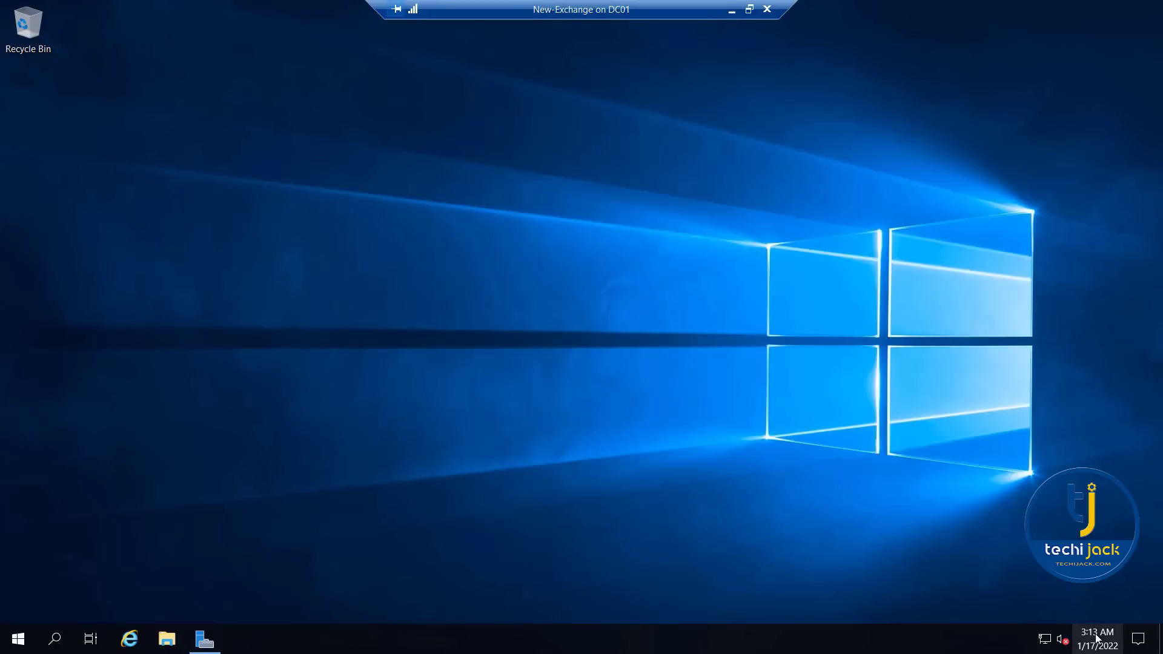
- Set the time zone to (UTC+05:30) Chennai, Kolkata, Mumbai, New Delhi and enable automatic time zone setting
click(1097, 637)
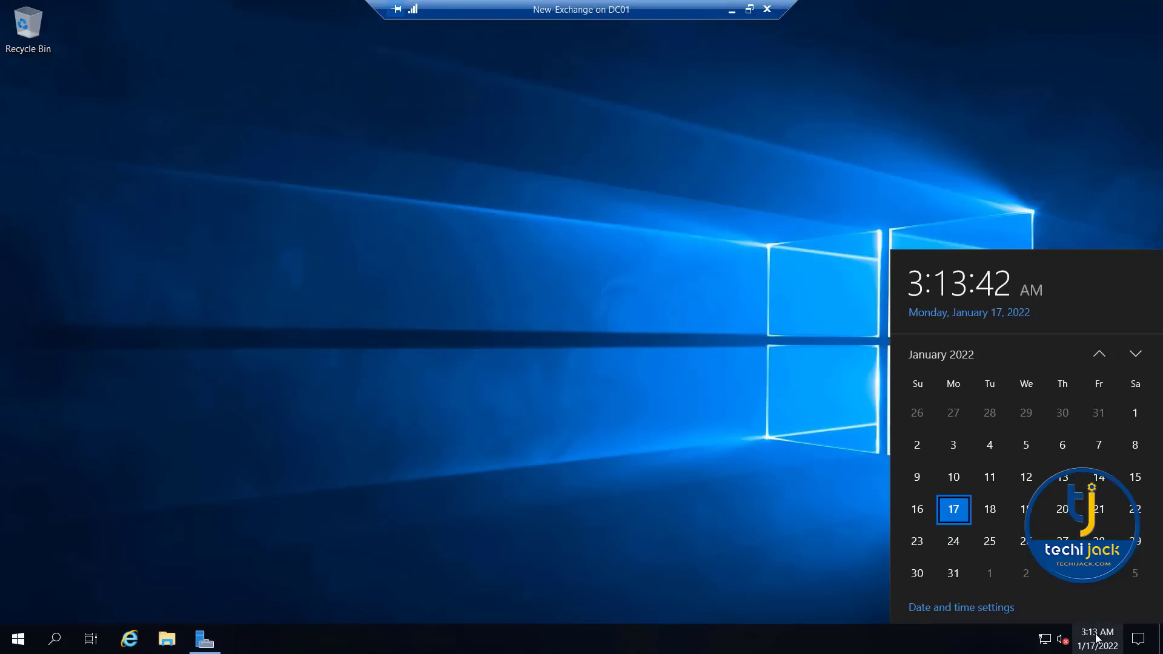
click(940, 608)
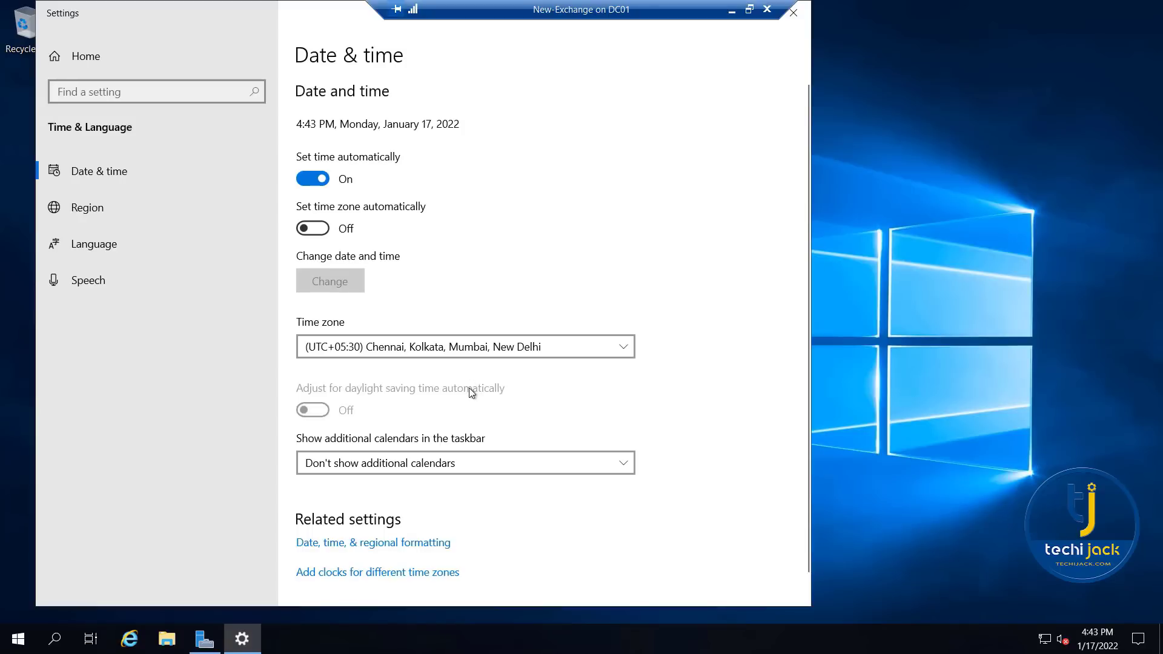
click(317, 233)
scroll(582, 384, down, 1)
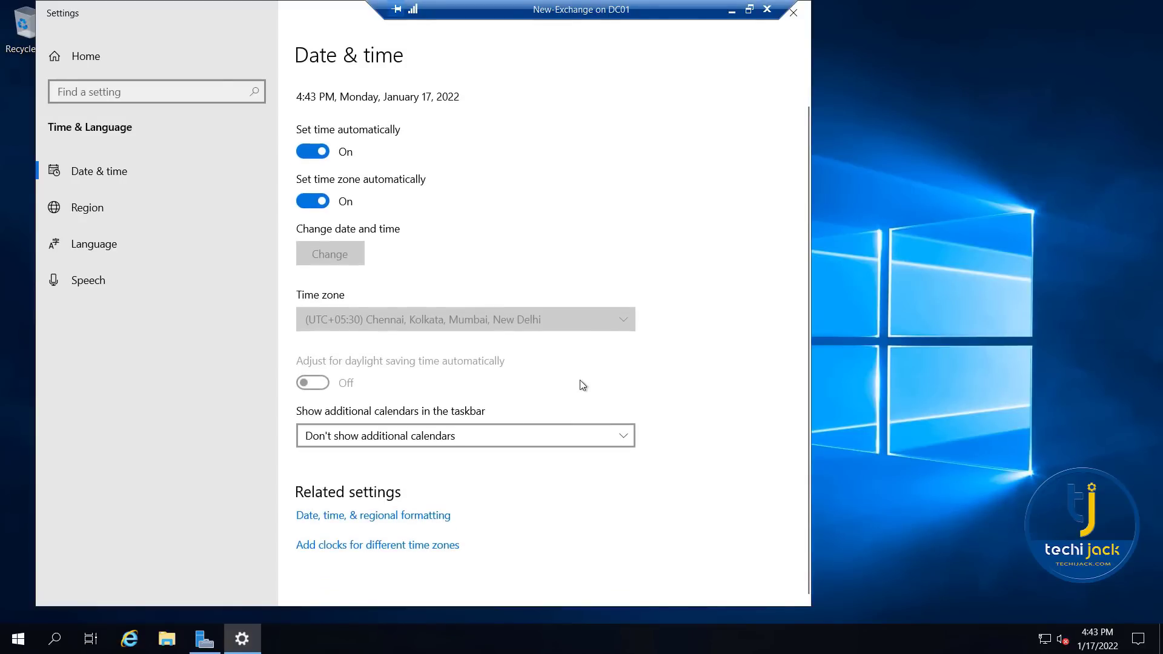
click(793, 14)
- Restart the virtual server to apply the new computer name
click(18, 638)
click(21, 606)
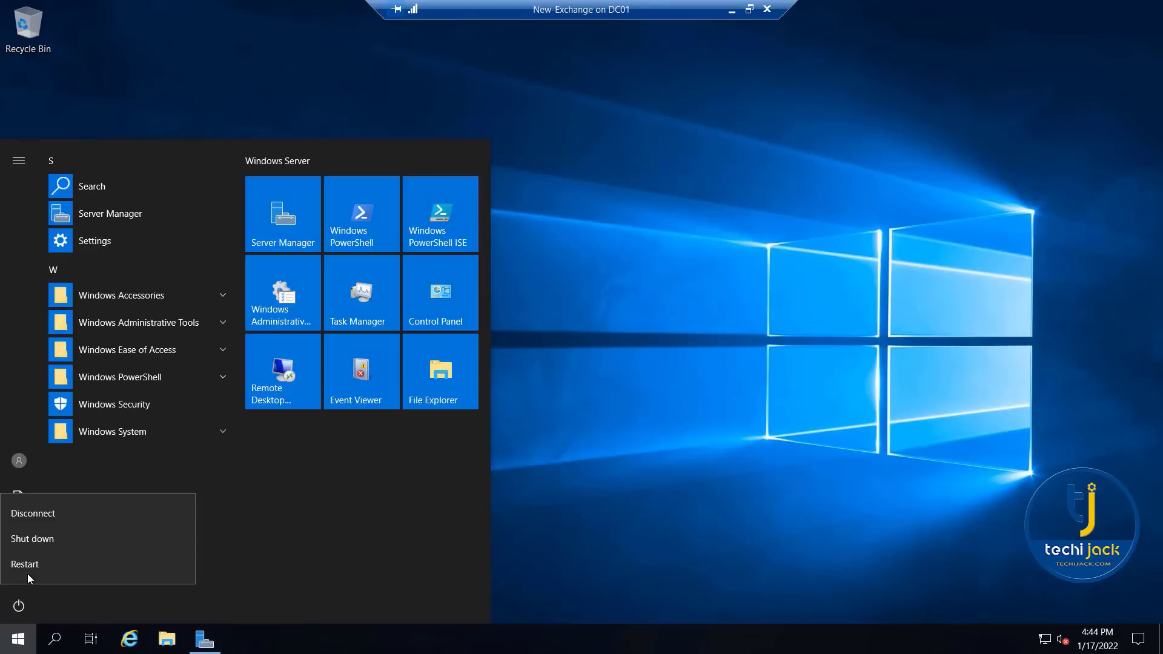
click(27, 561)
click(220, 561)
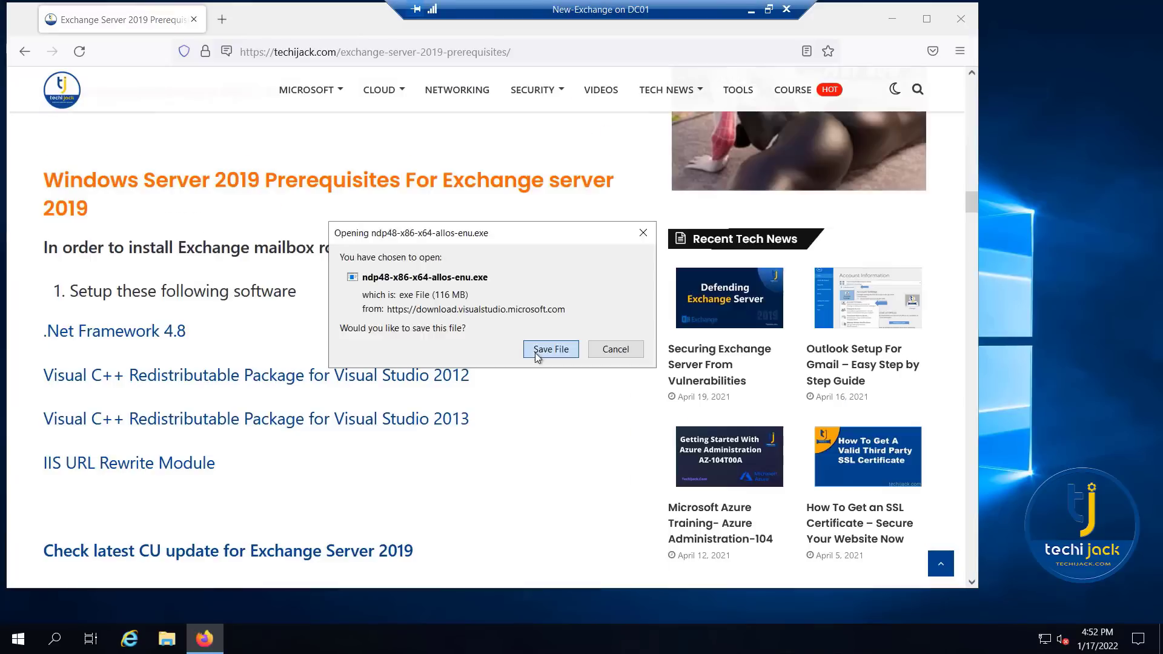
- In Firefox, download the English Visual C++ Redistributable for Visual Studio 2012 Update 4 from the Microsoft Download Center
click(543, 347)
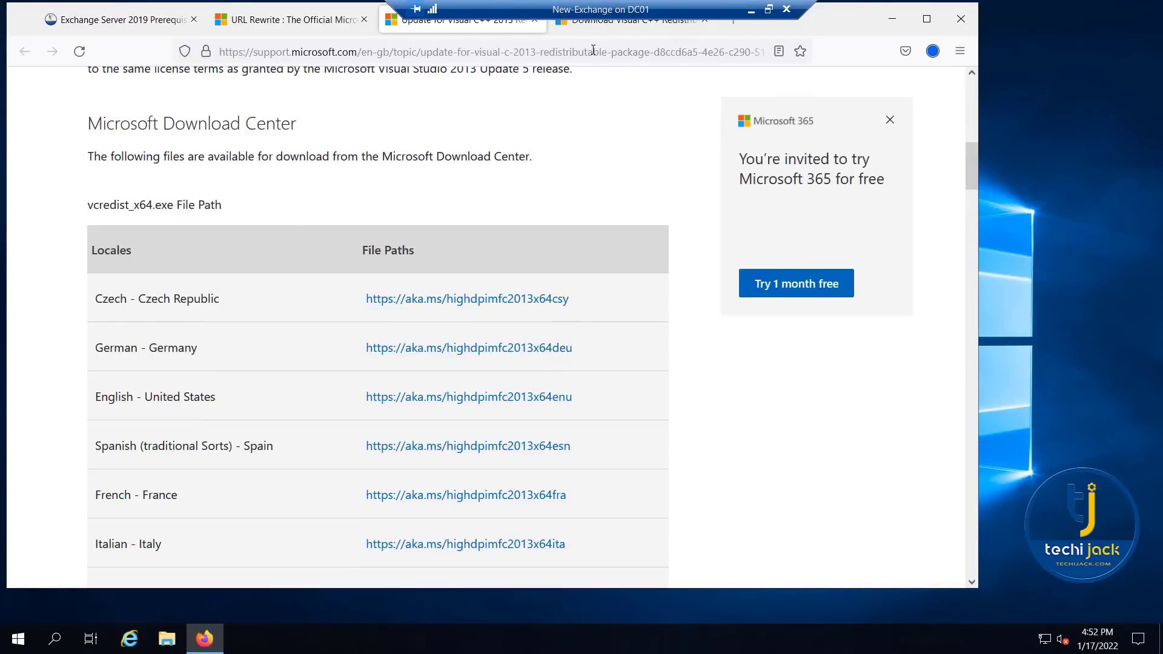
scroll(259, 345, down, 4)
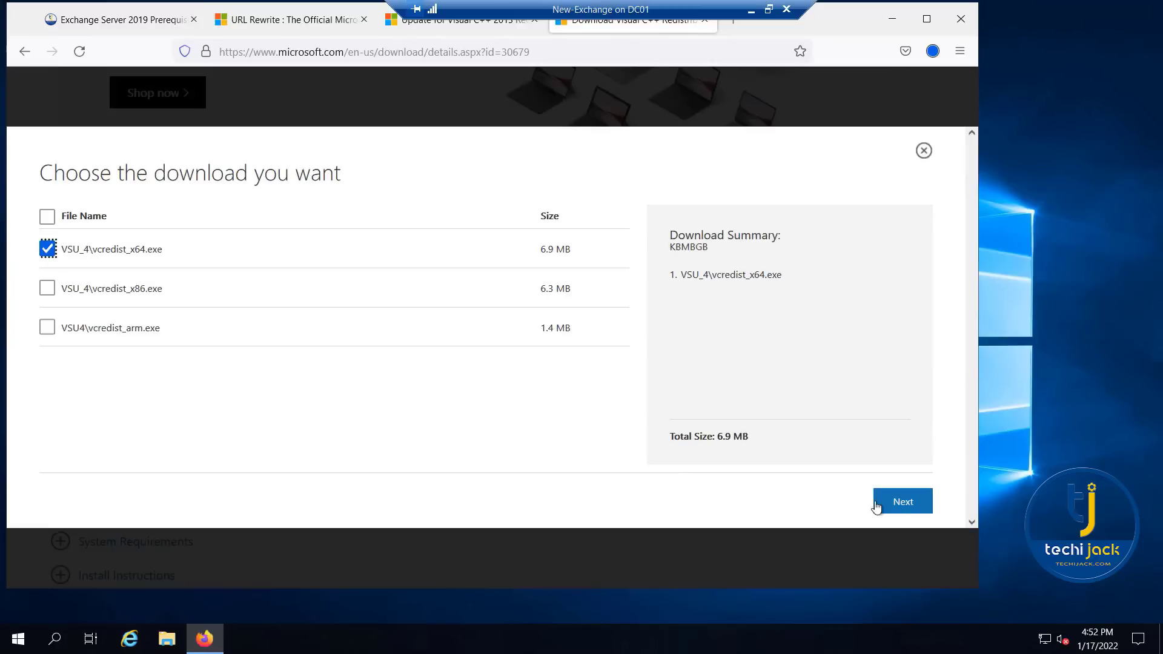
click(903, 508)
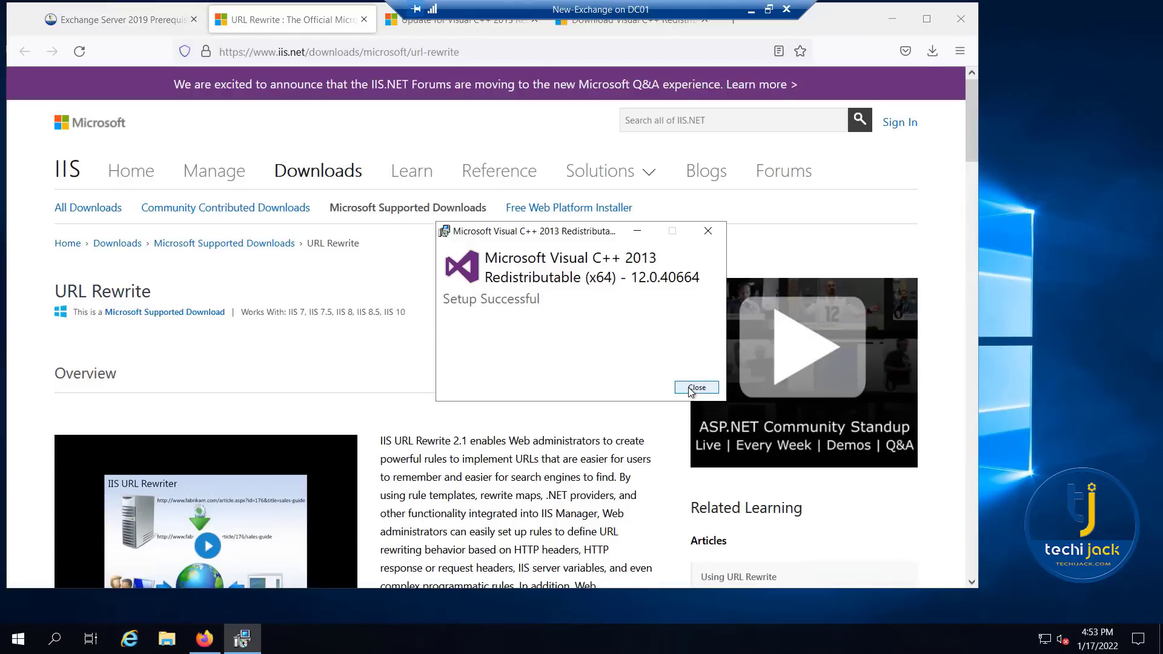
- Close the Visual C++ 2013 setup and install the downloaded Visual C++ 2012 Redistributable (x64), agreeing to its license terms
click(690, 387)
click(933, 51)
click(703, 95)
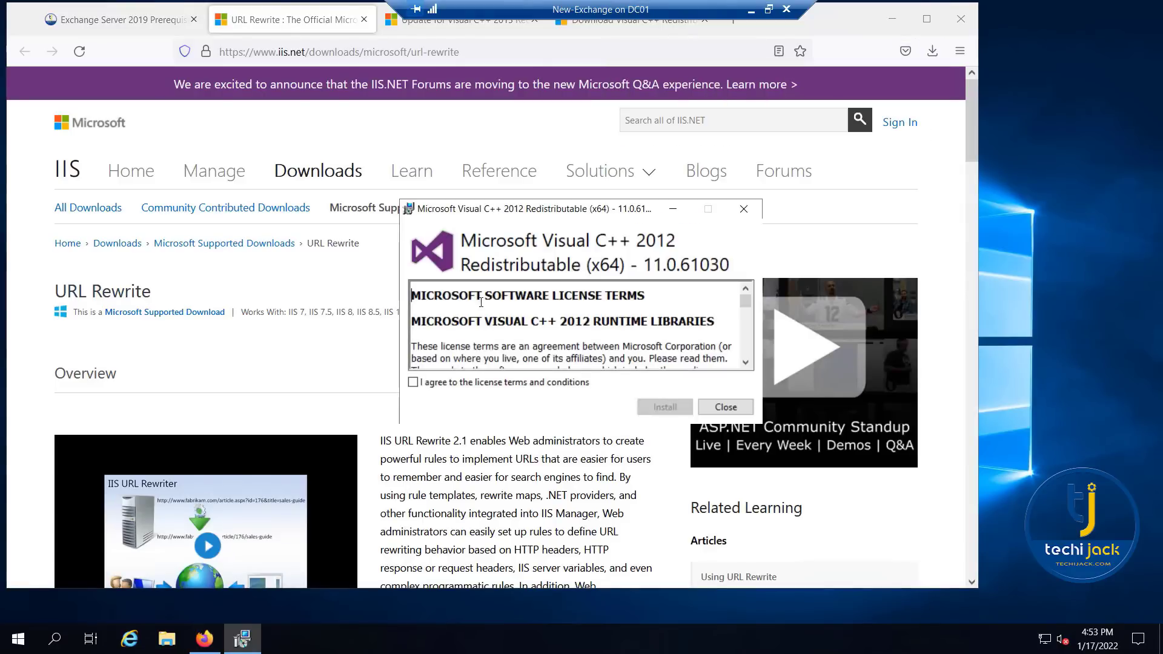
click(413, 383)
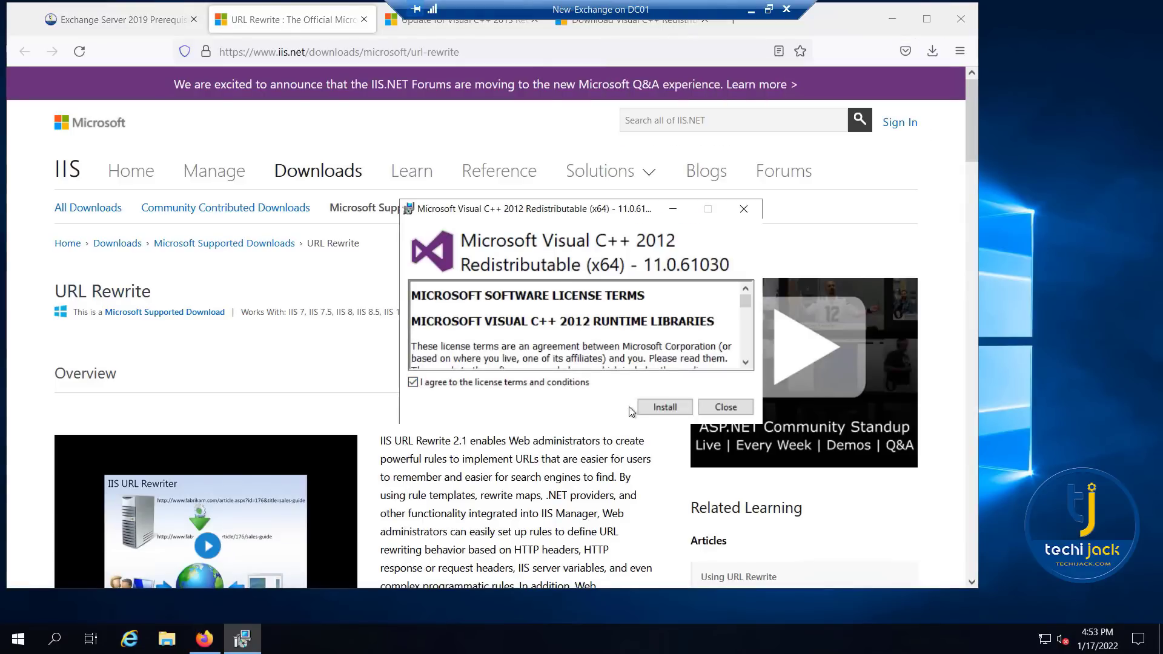
click(665, 407)
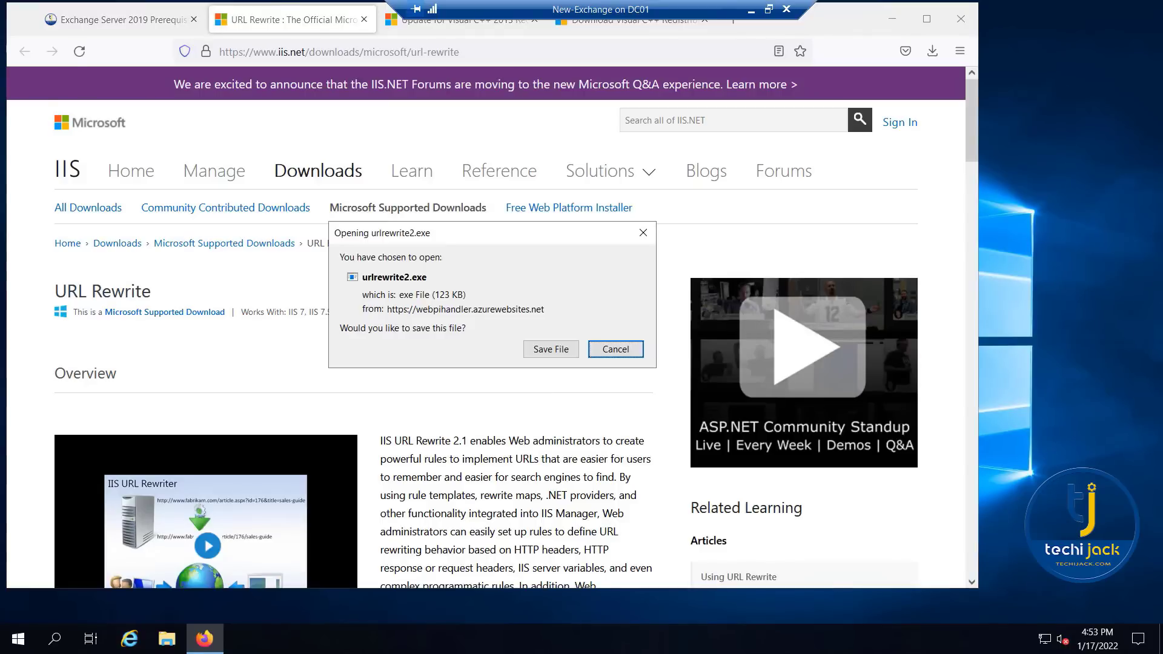
- Save urlrewrite2.exe and install URL Rewrite 2.1 through the Web Platform Installer, accepting its license terms
click(539, 350)
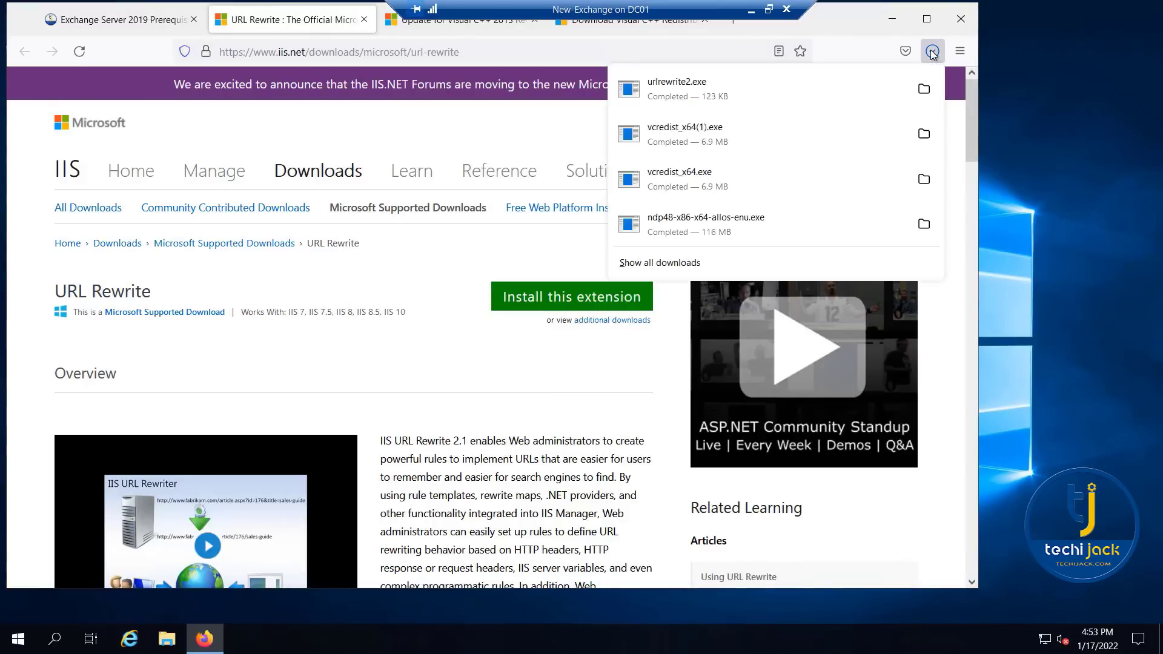
click(624, 85)
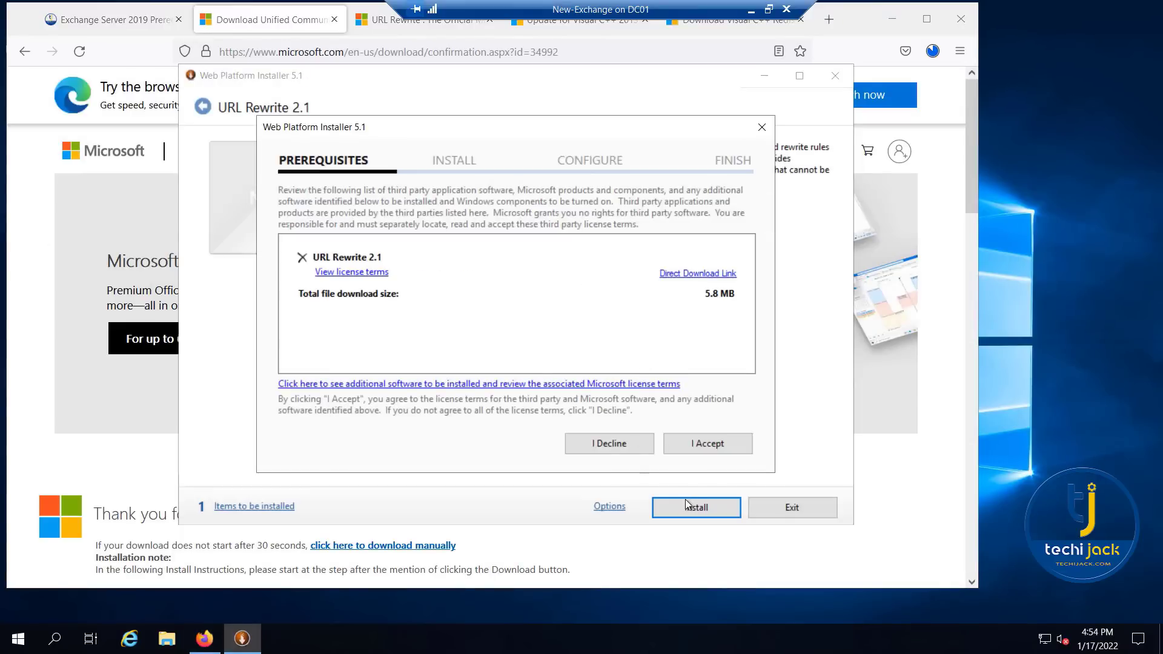
click(706, 443)
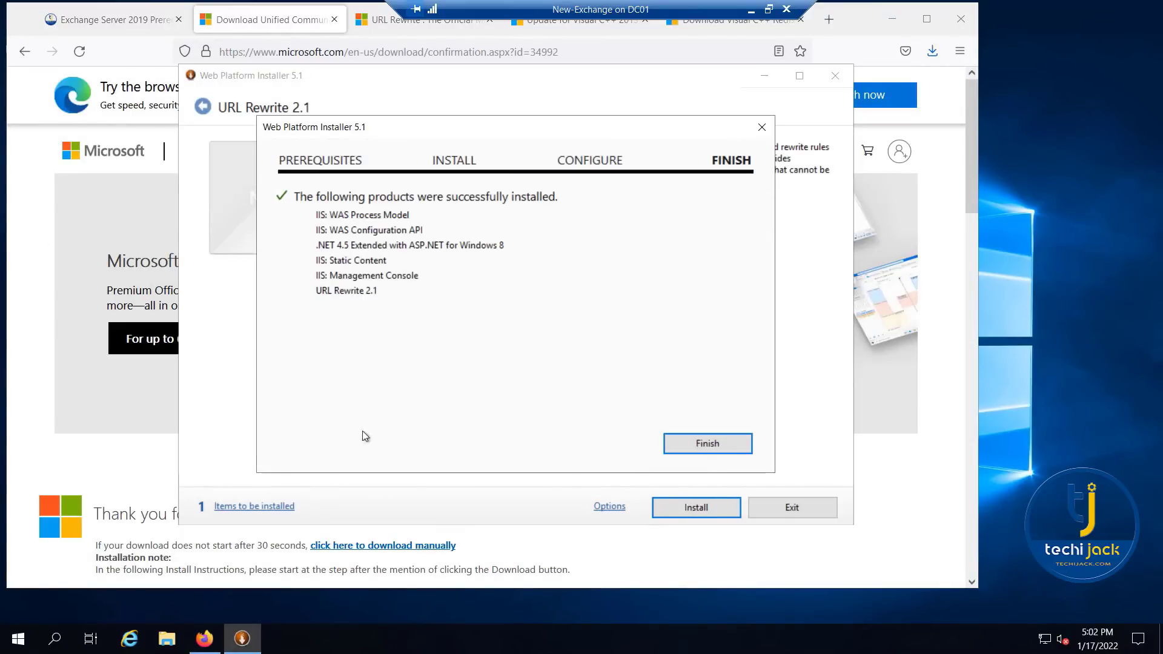
click(721, 446)
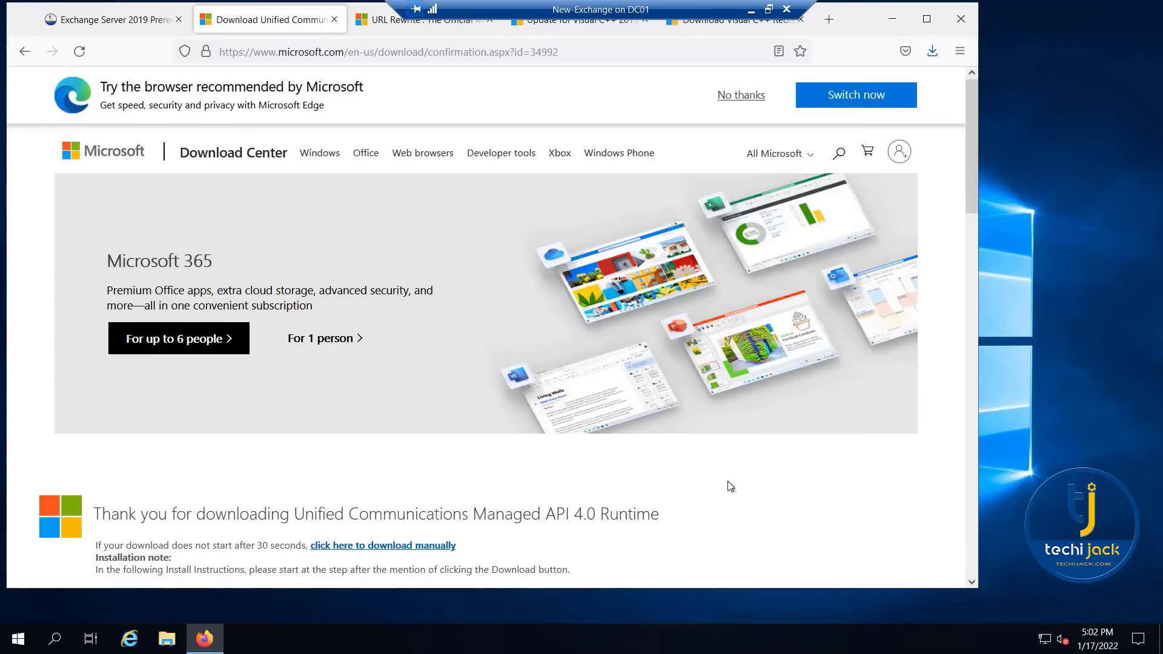
- Save and launch UcmaRuntimeSetup.exe, and start the .NET Framework 4.8 installation with its license terms accepted
click(728, 270)
click(933, 50)
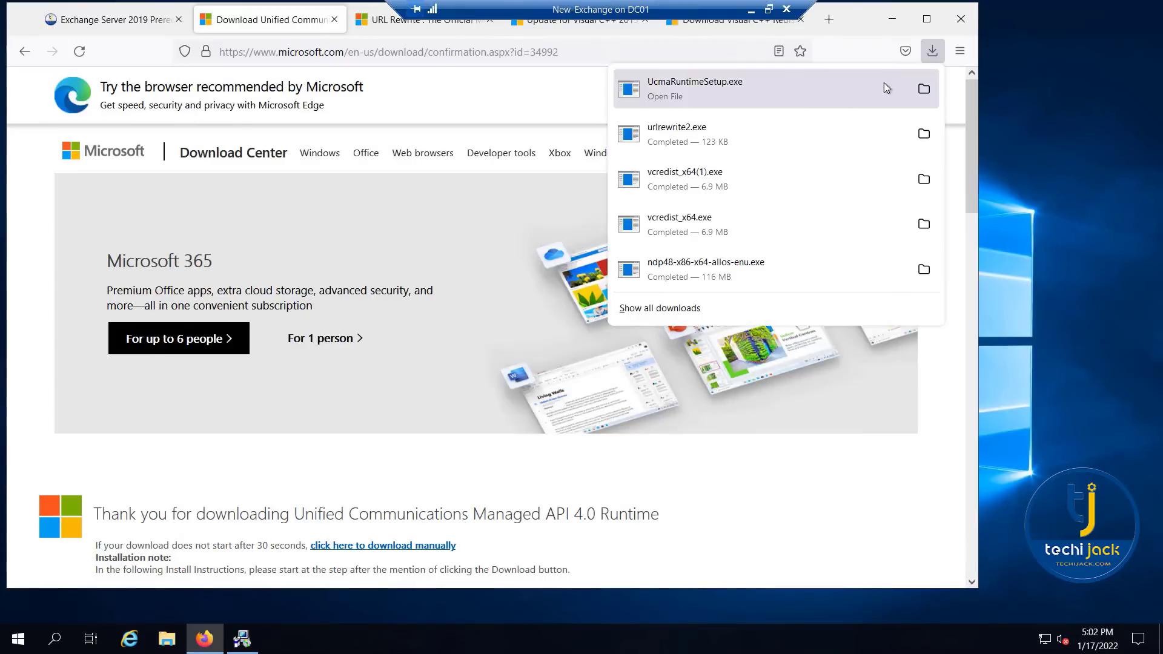
click(748, 95)
click(440, 408)
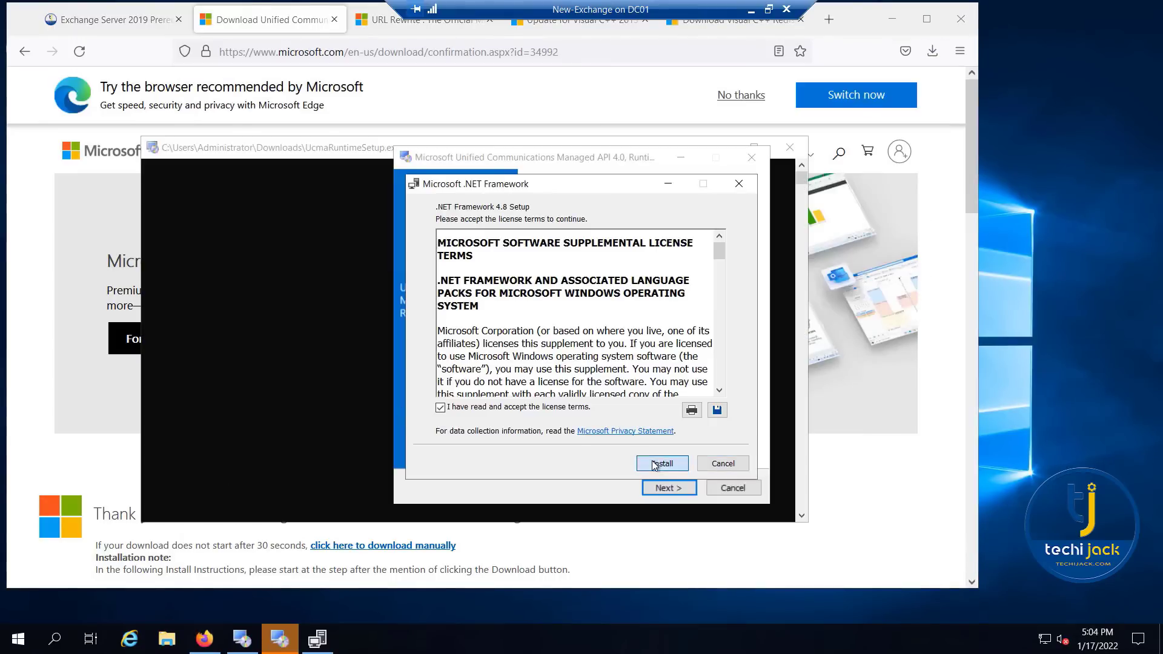
click(652, 462)
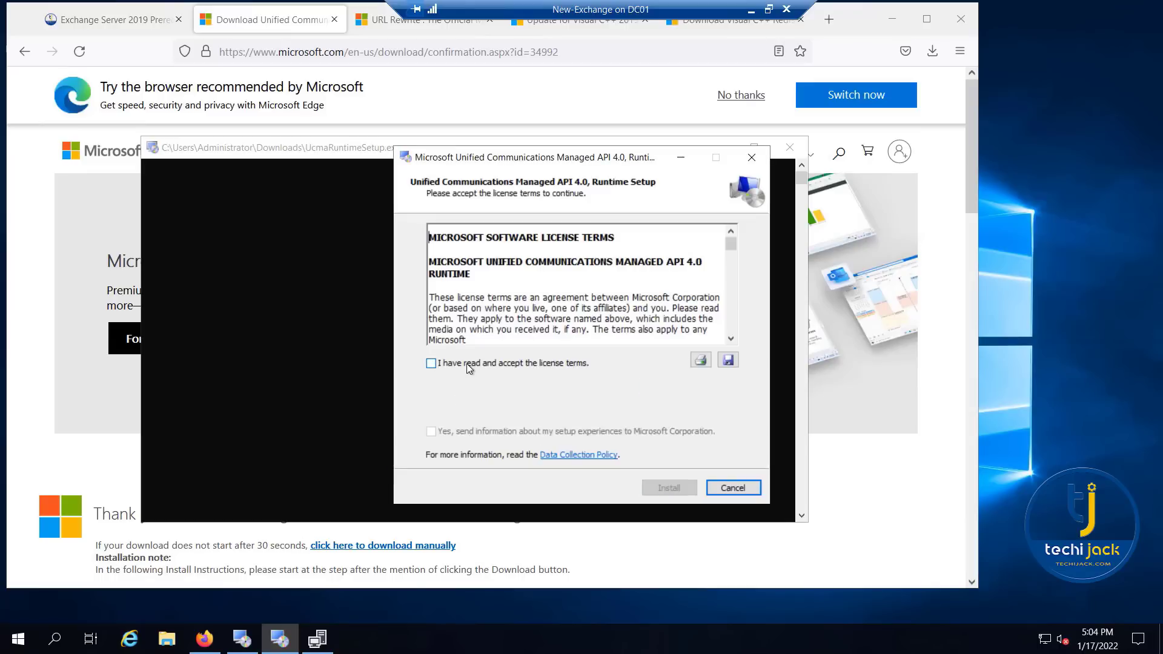
- Install the Unified Communications Managed API 4.0 Runtime, accepting its license terms, and minimize the browser
click(469, 367)
click(669, 486)
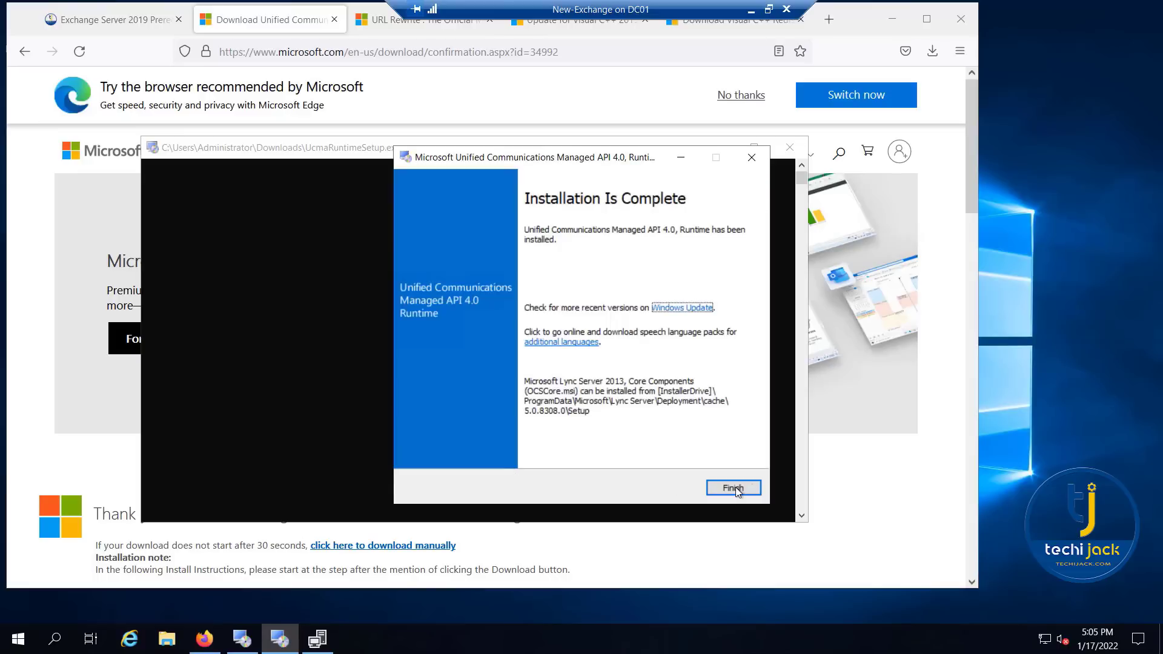
click(735, 487)
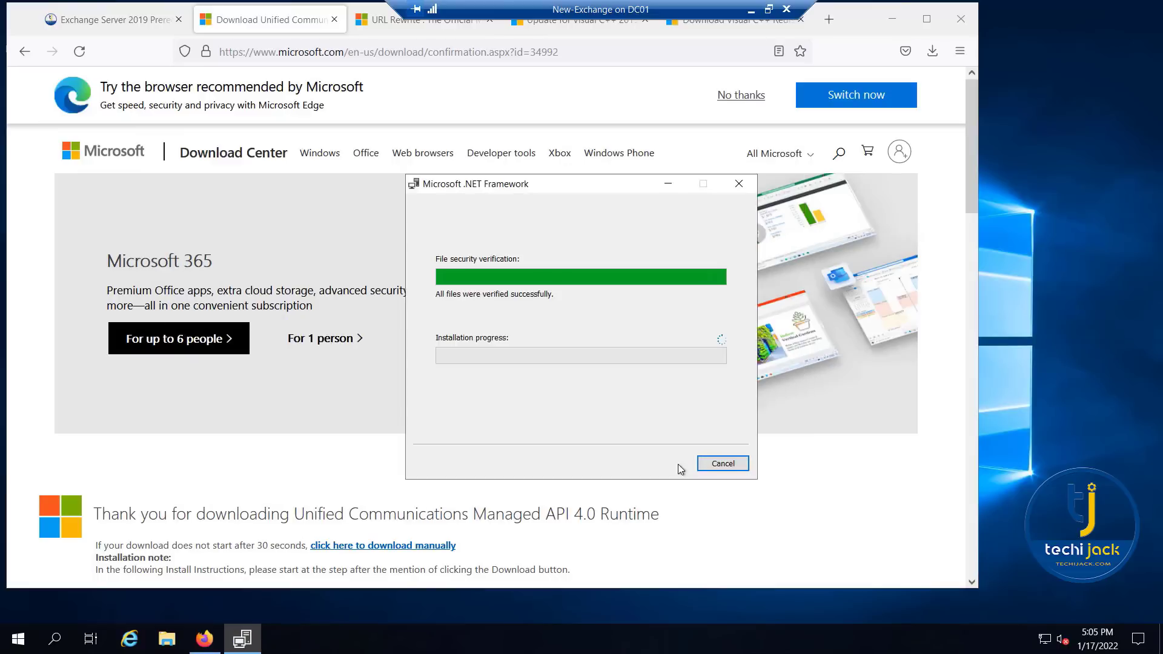
click(891, 15)
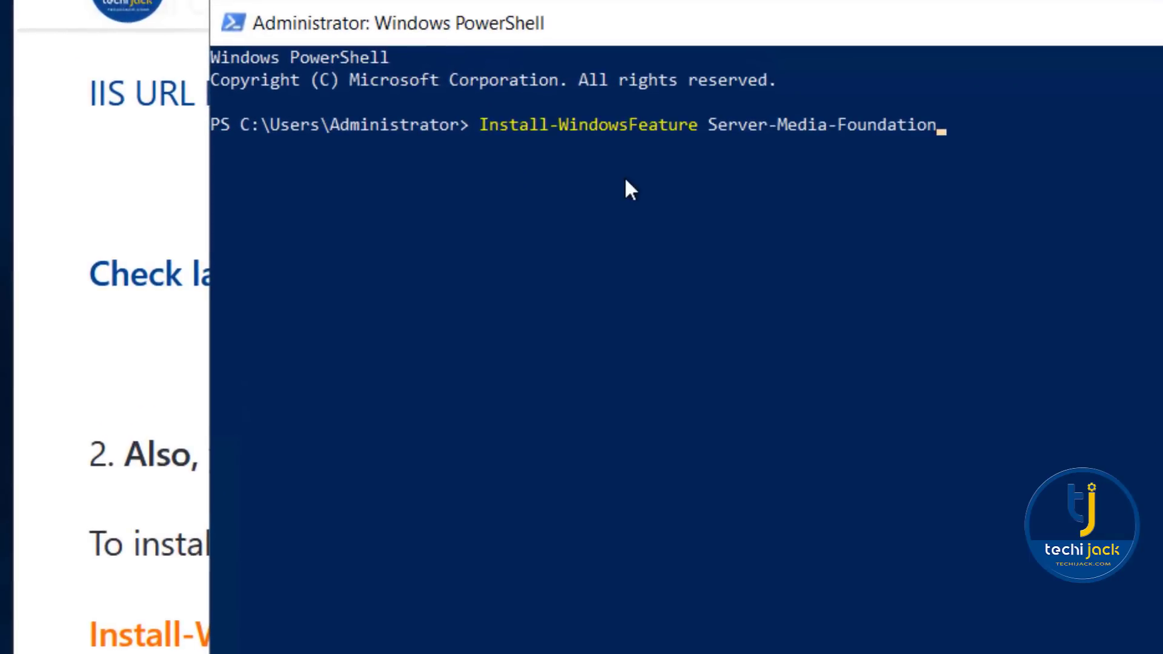
- In PowerShell, install Server-Media-Foundation and the Exchange prerequisite Windows features from NET-Framework-45-Features through RSAT-ADDS, and close PowerShell
key(Return)
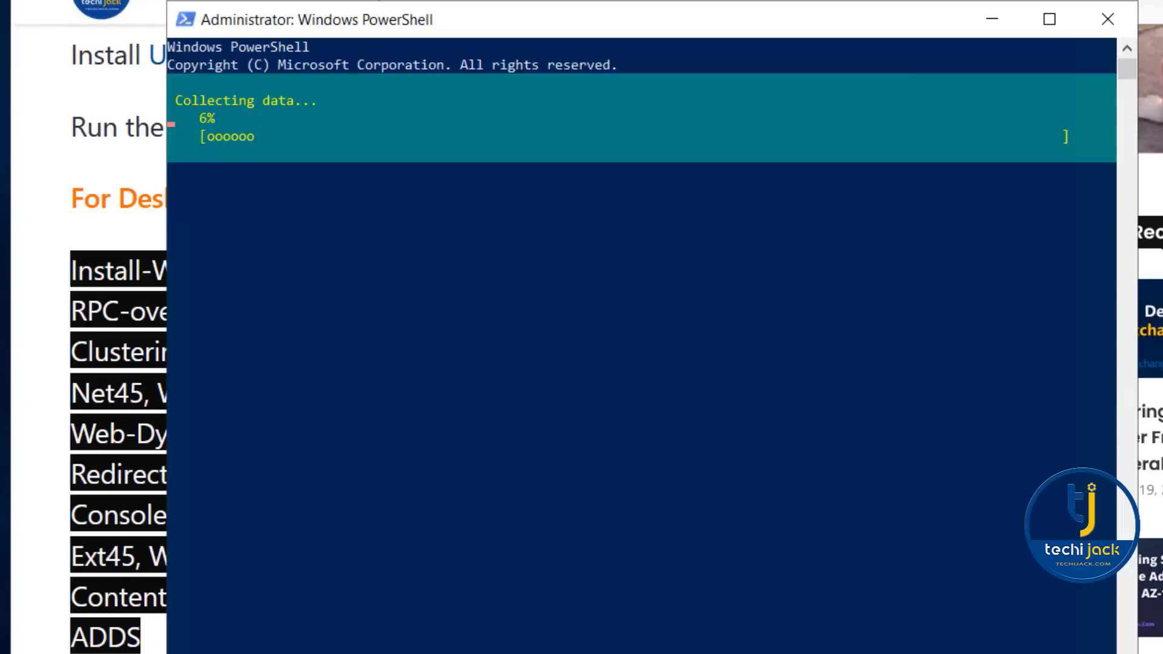
right_click(397, 238)
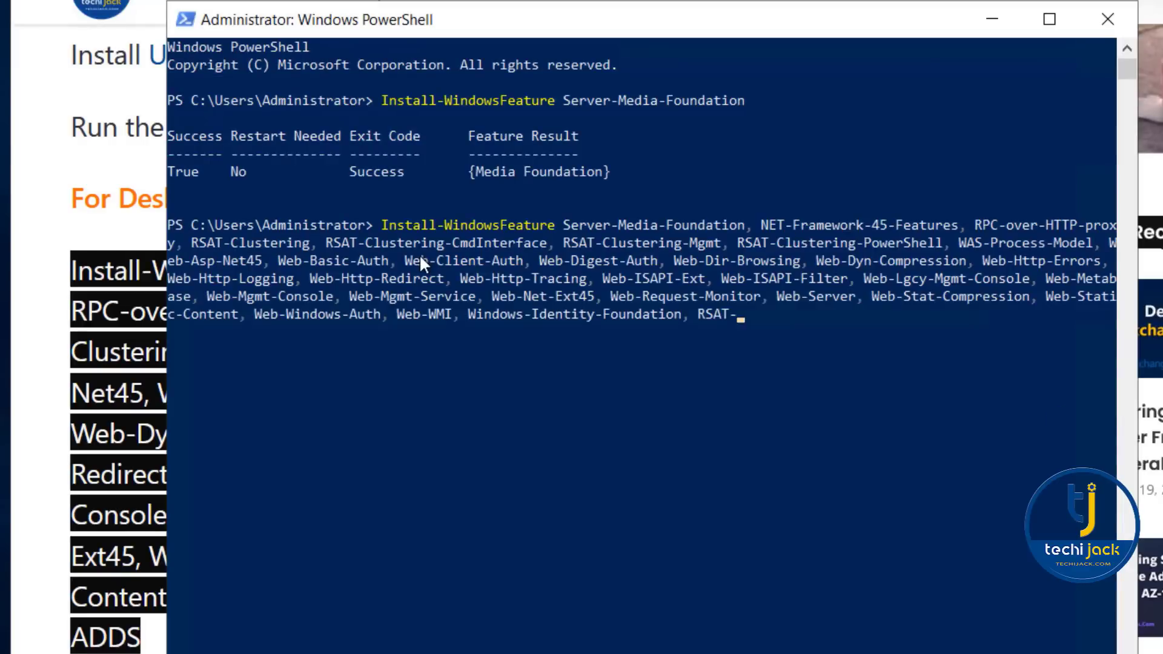
key(Return)
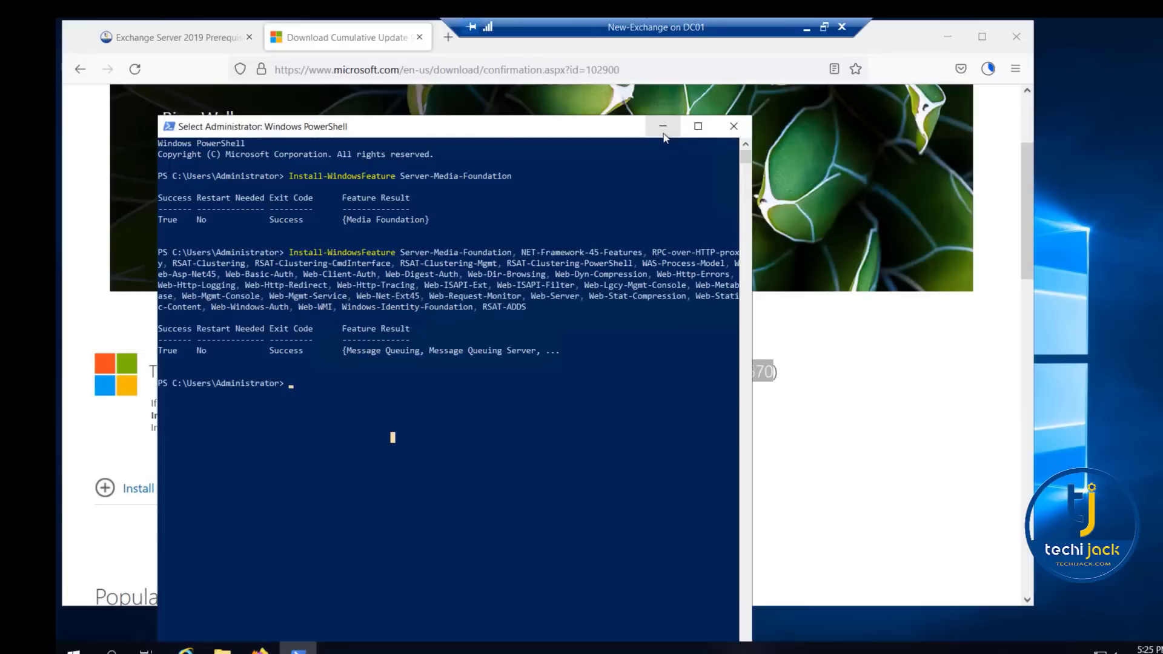
click(733, 126)
- Check the ExchangeServer2019-x64-CU9 ISO download, paste the ISO into the root of Local Disk (C:), and close File Explorer and Firefox
click(988, 70)
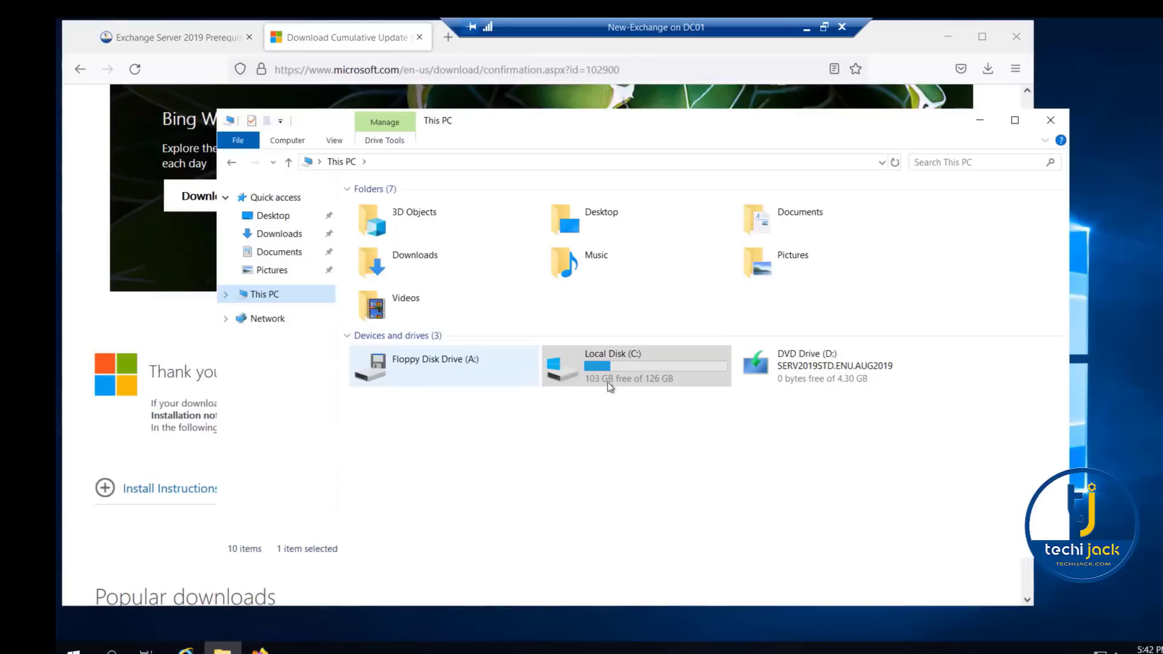
double_click(608, 383)
right_click(424, 361)
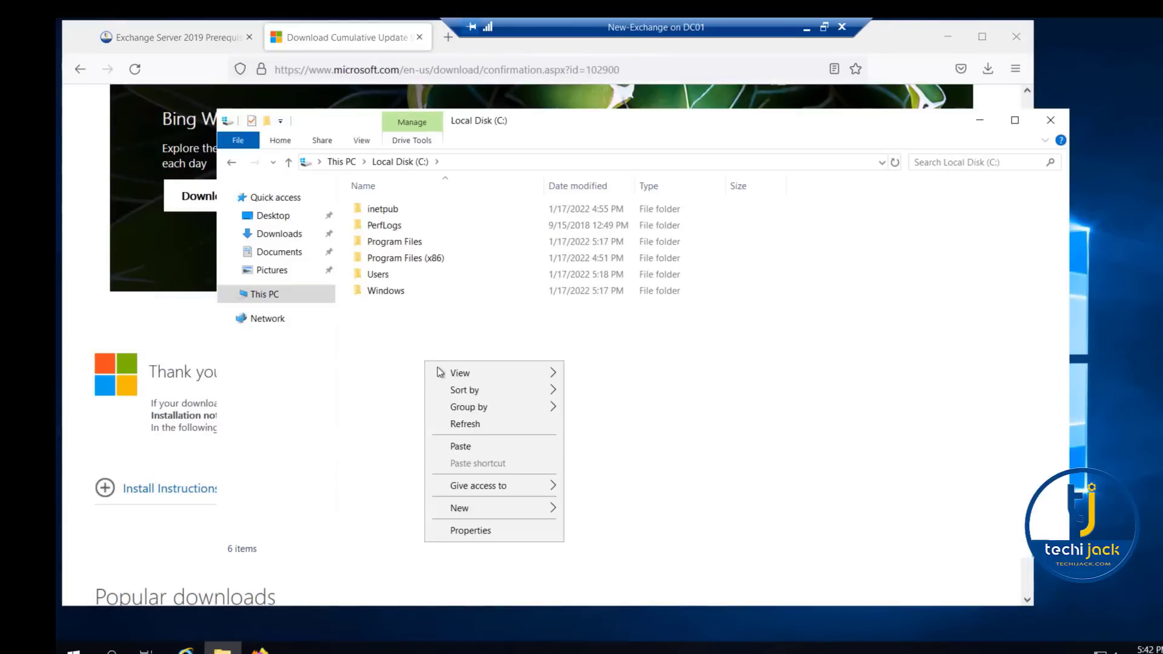
click(460, 447)
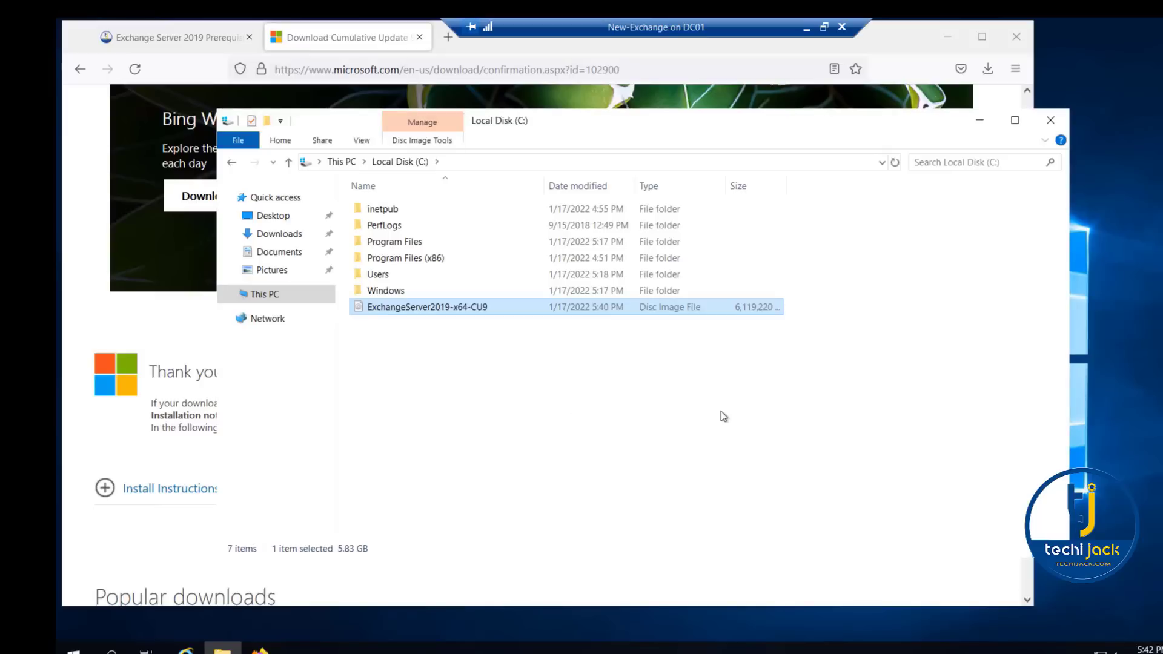
click(1051, 122)
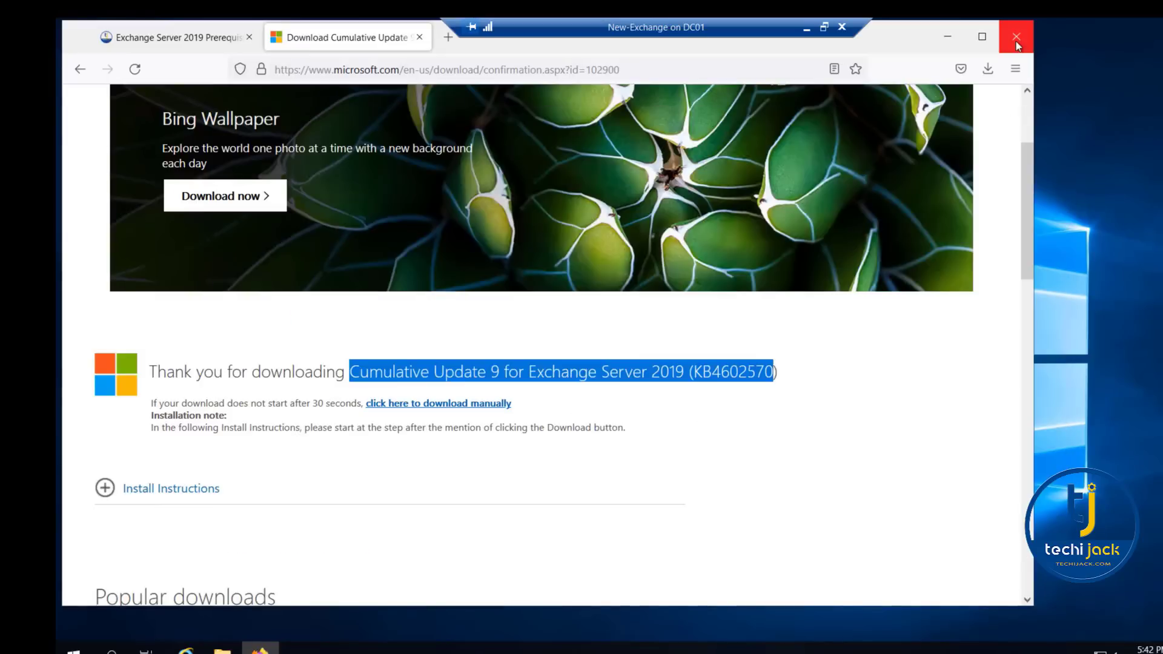
click(1015, 37)
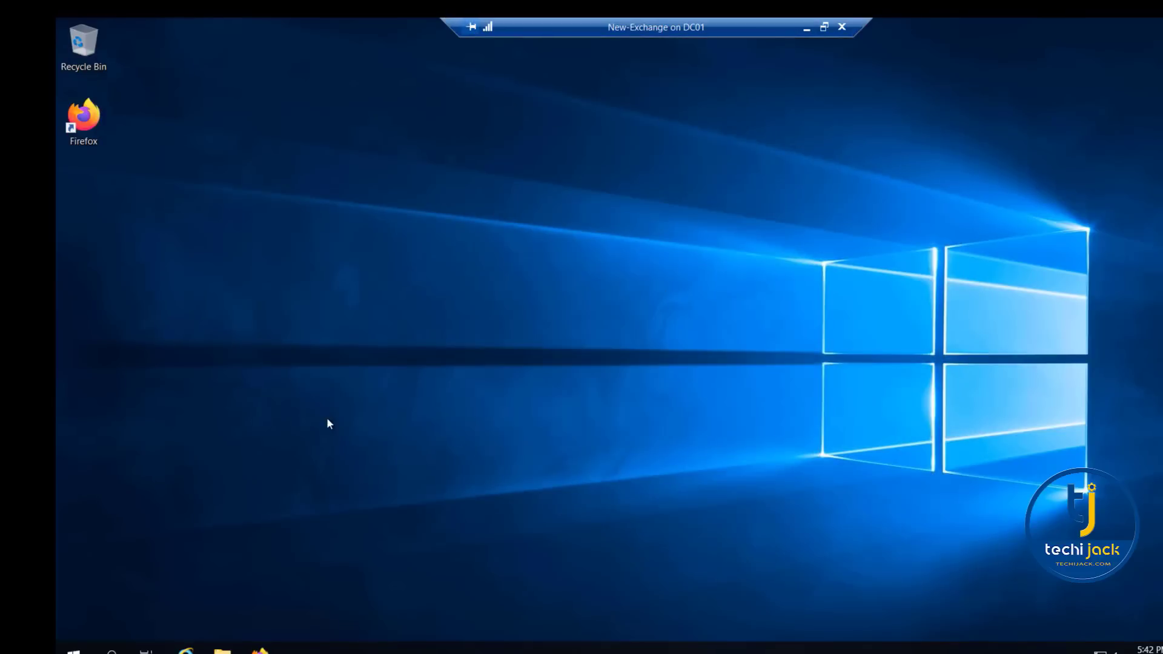
- Check the server's default DNS server with nslookup in a Command Prompt
key(super+r)
text(cmd)
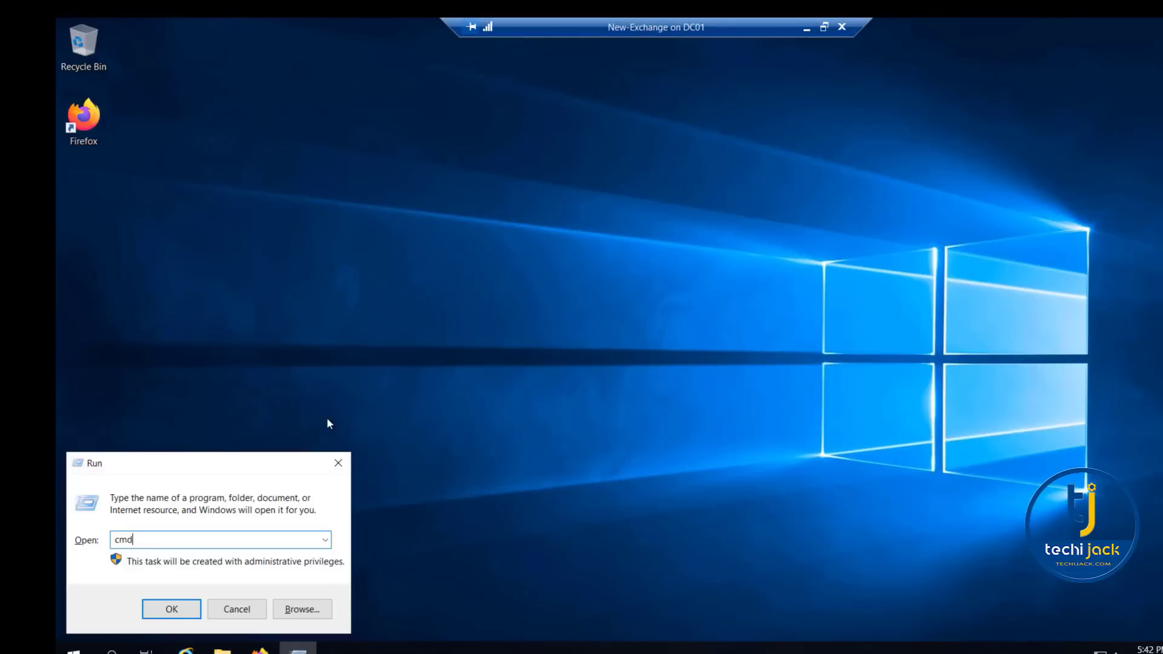
key(Return)
text(nslookup)
key(Return)
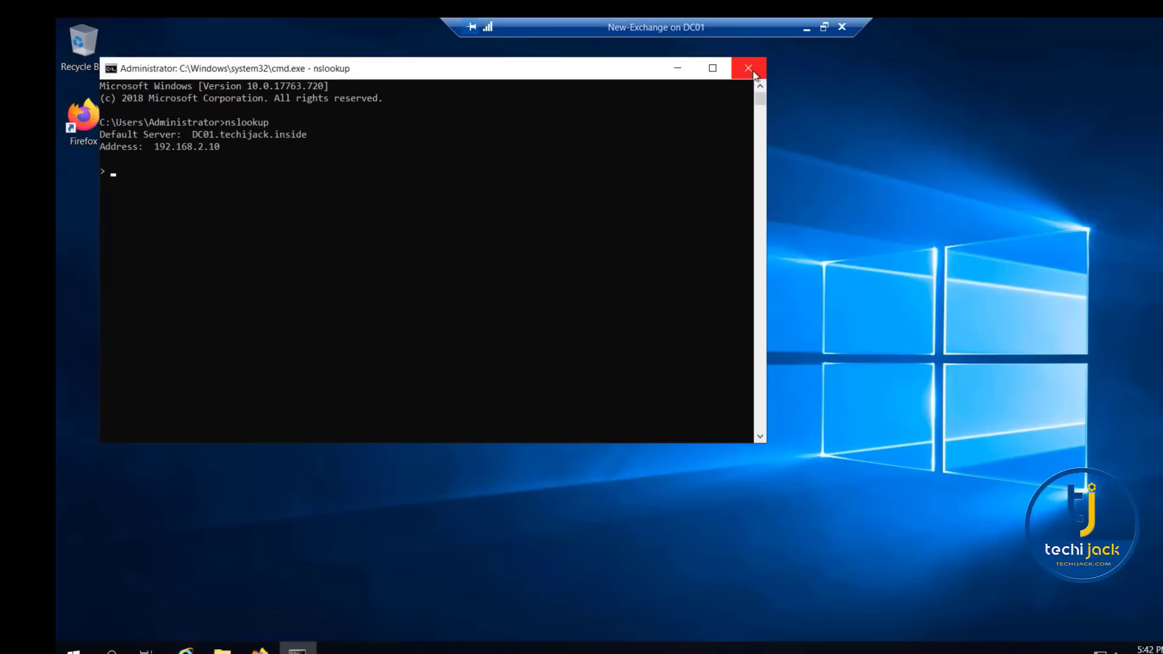
click(751, 69)
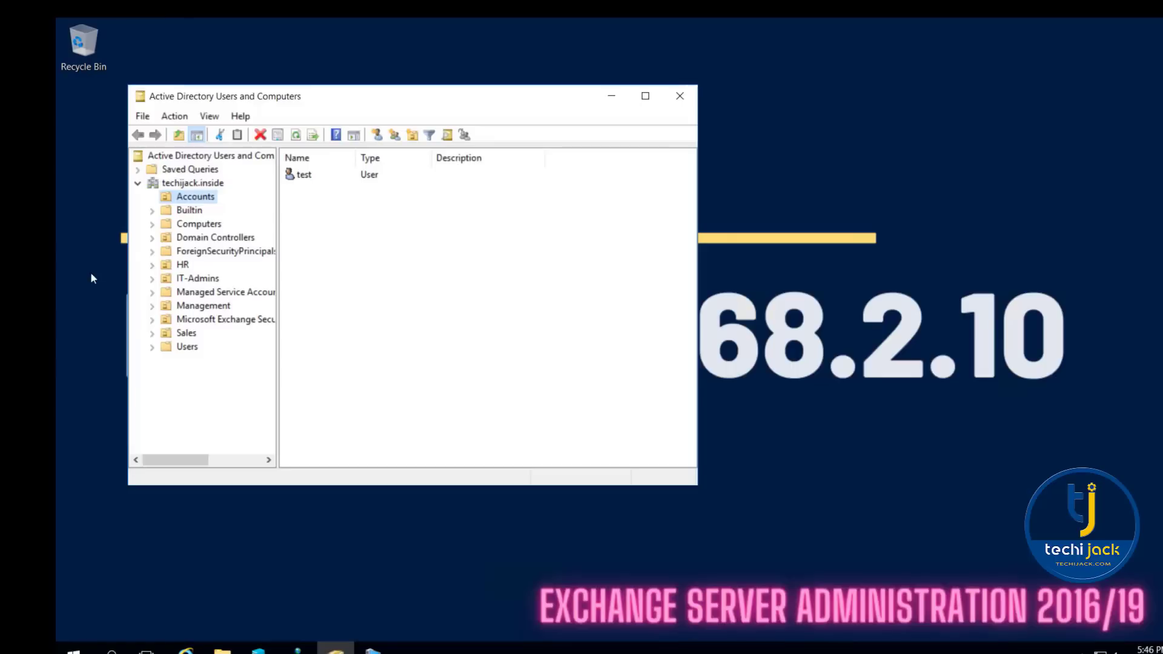
- Reset the EX02-2019 computer account in the Computers container of Active Directory Users and Computers on the domain controller
click(199, 224)
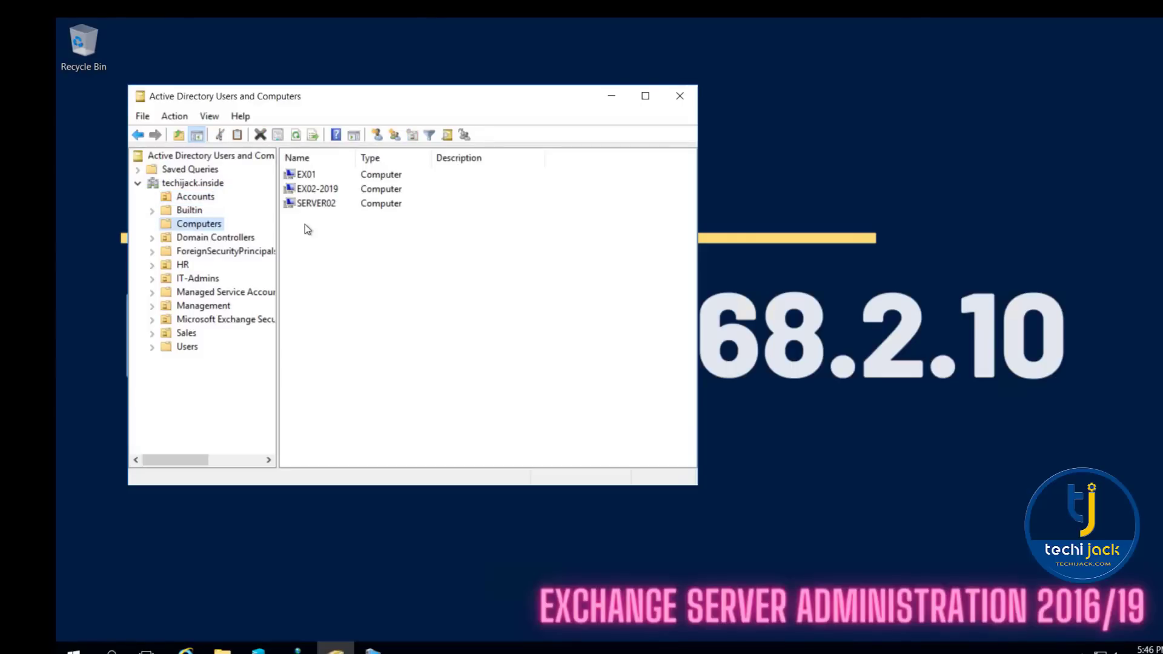
click(318, 189)
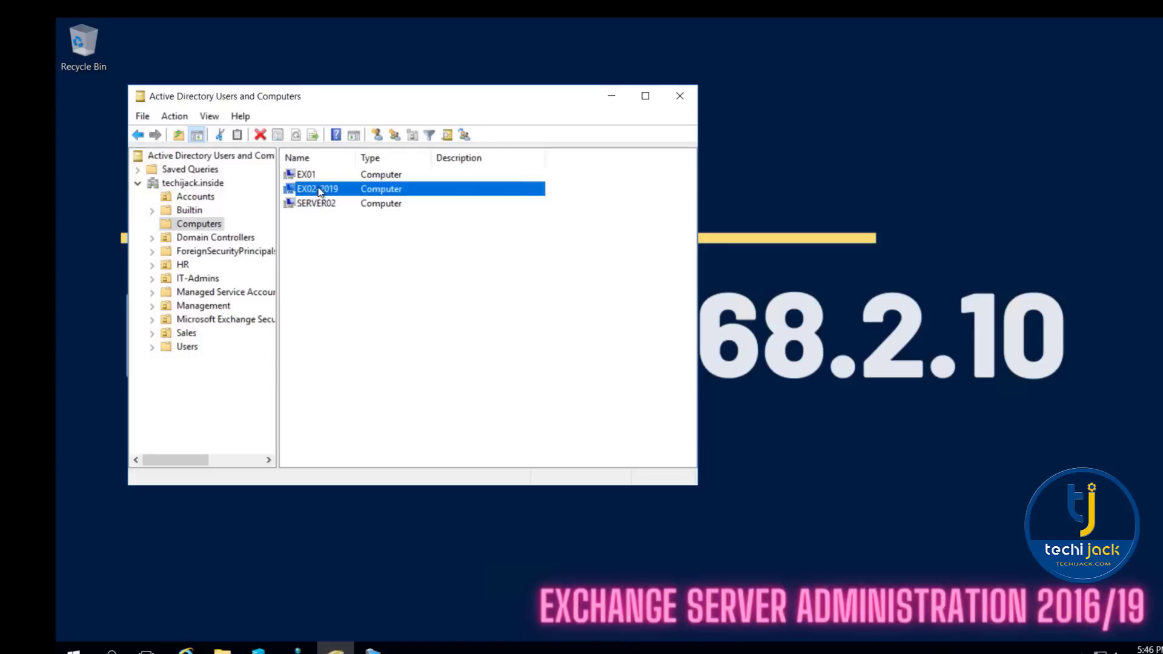
right_click(319, 192)
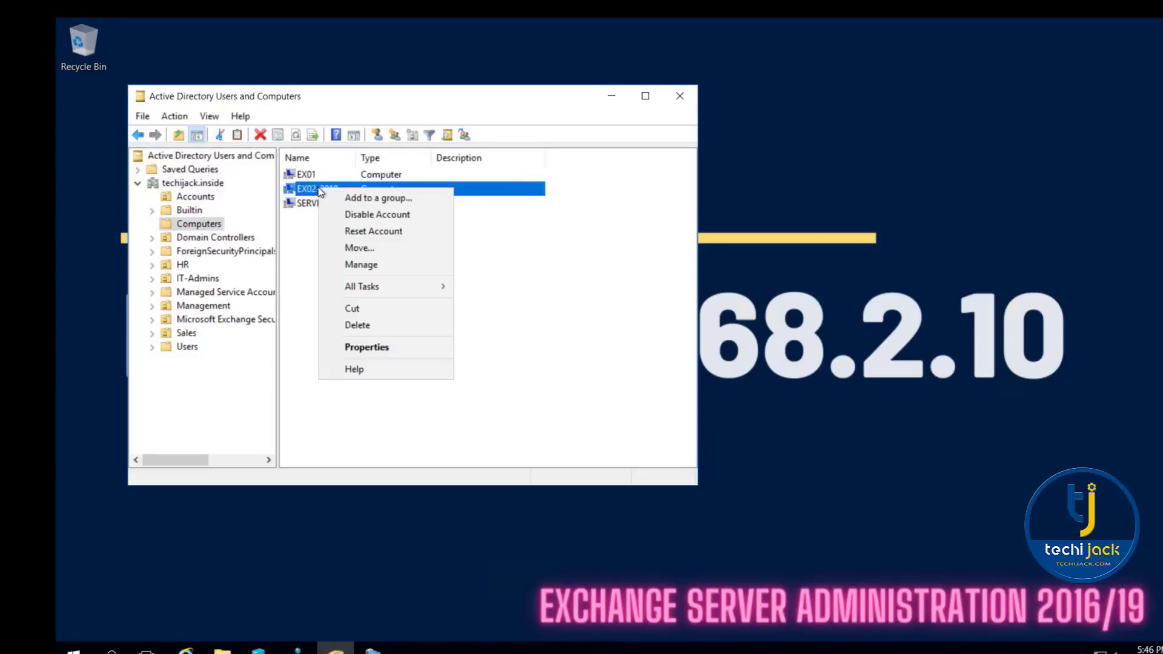
click(373, 231)
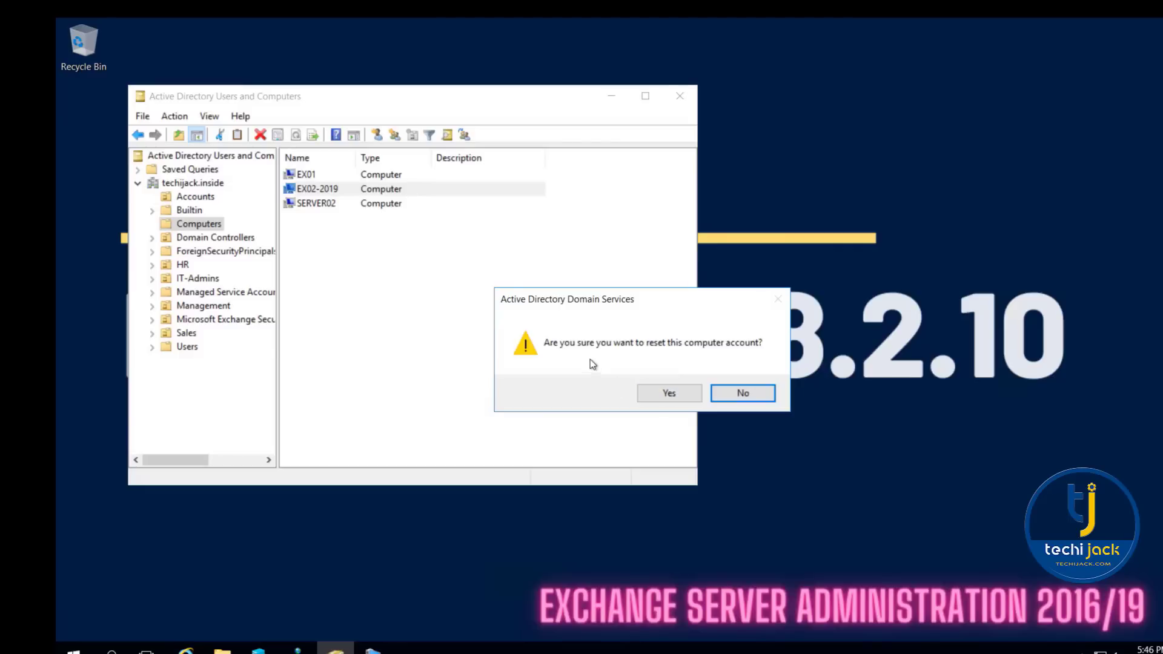
click(670, 394)
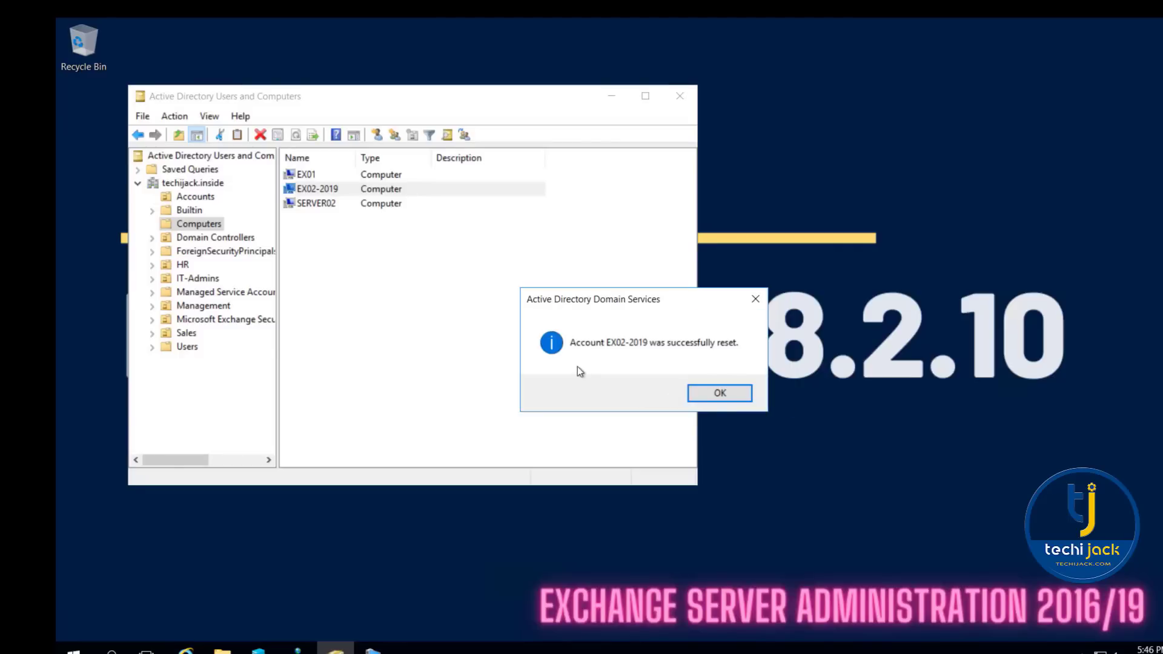
click(714, 394)
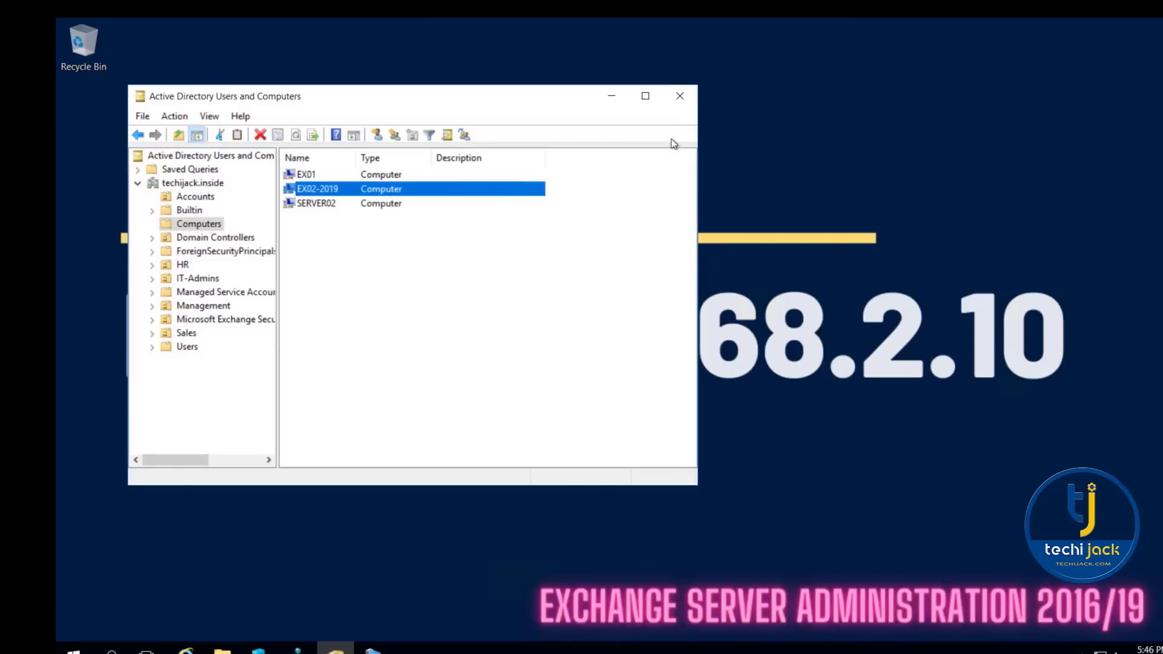
click(680, 95)
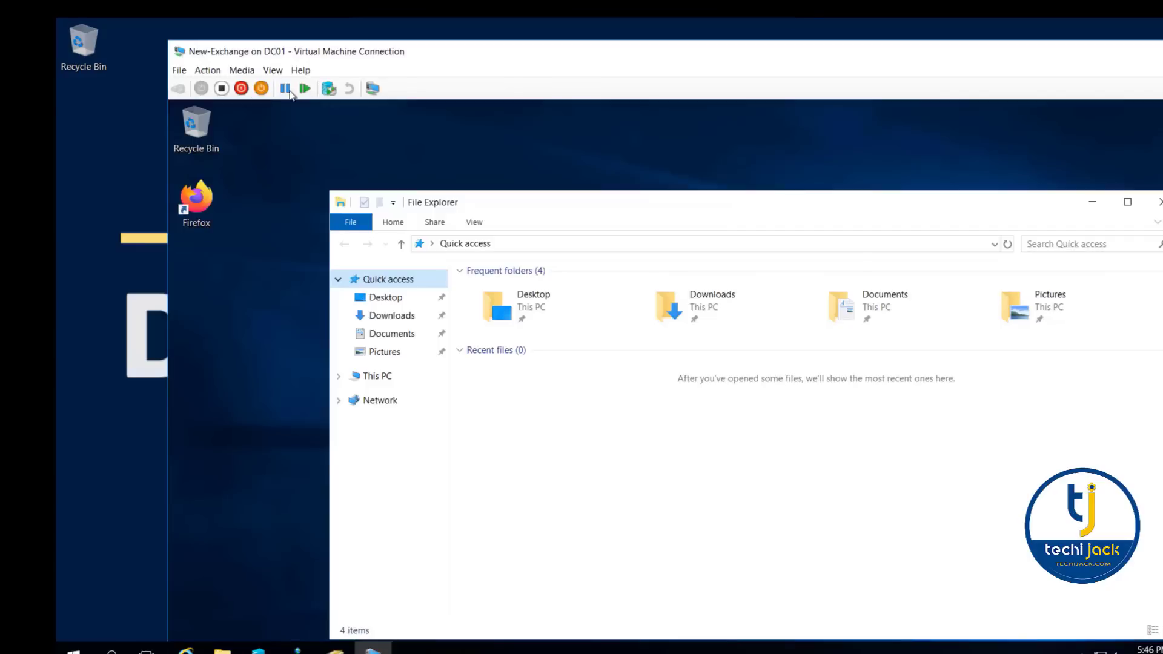
- Show the New-Exchange virtual machine in full screen and restart it with the reason Other (Unplanned)
click(272, 70)
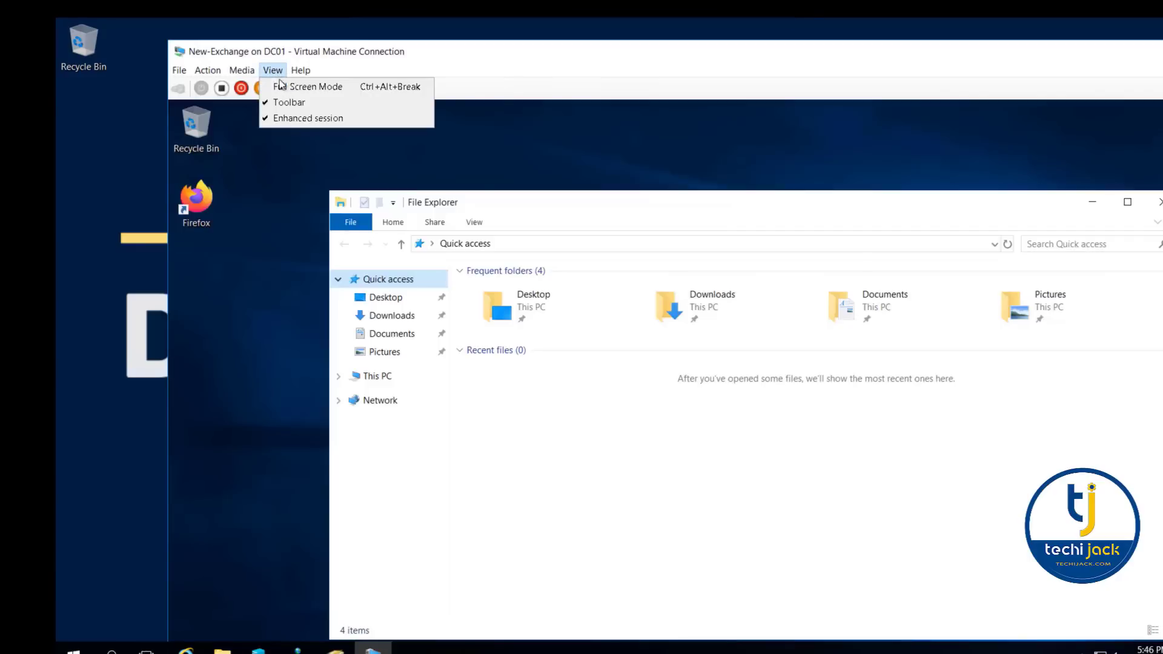
click(297, 86)
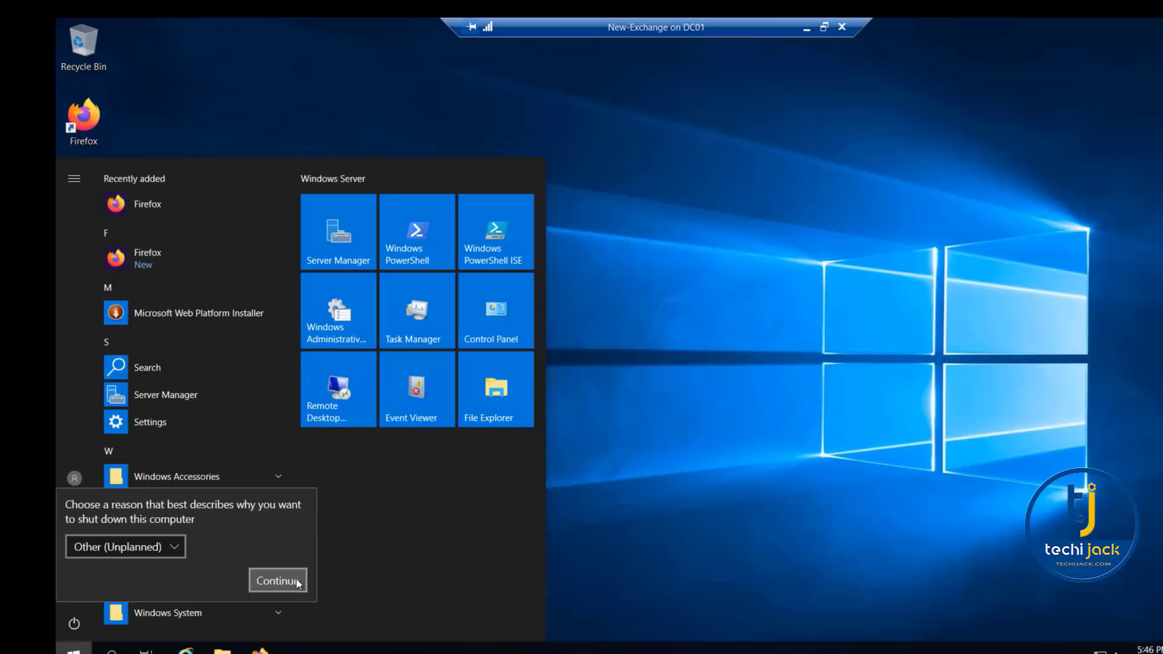
click(296, 580)
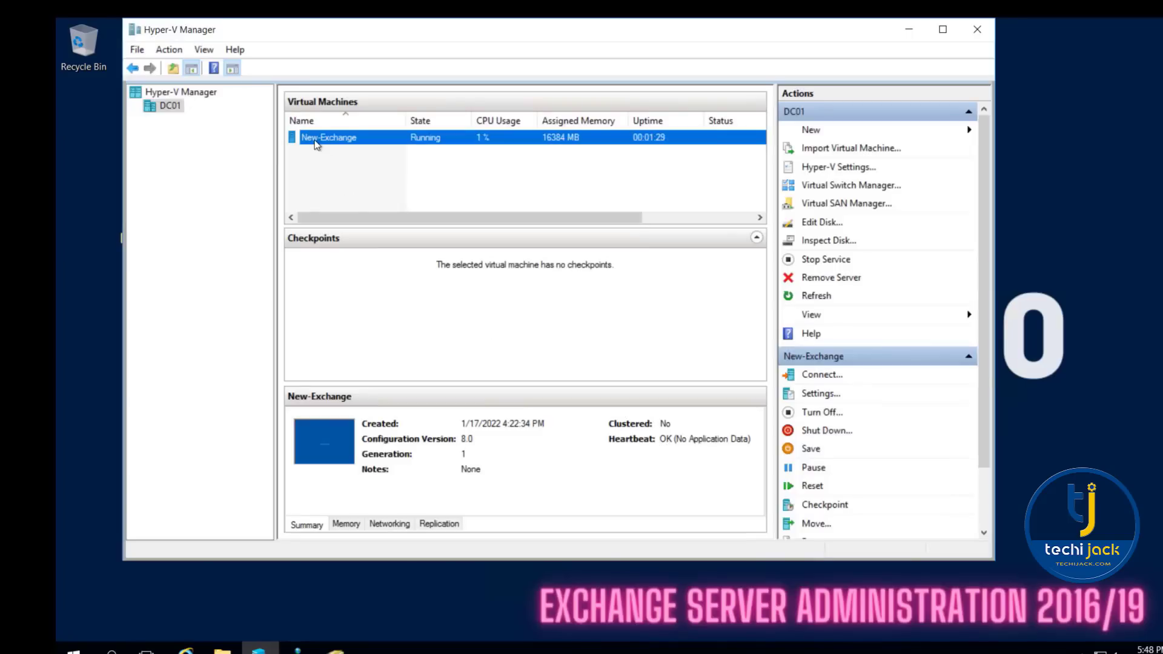
- In Hyper-V Manager, add a SCSI controller with a hard drive to the New-Exchange virtual machine's settings
right_click(316, 144)
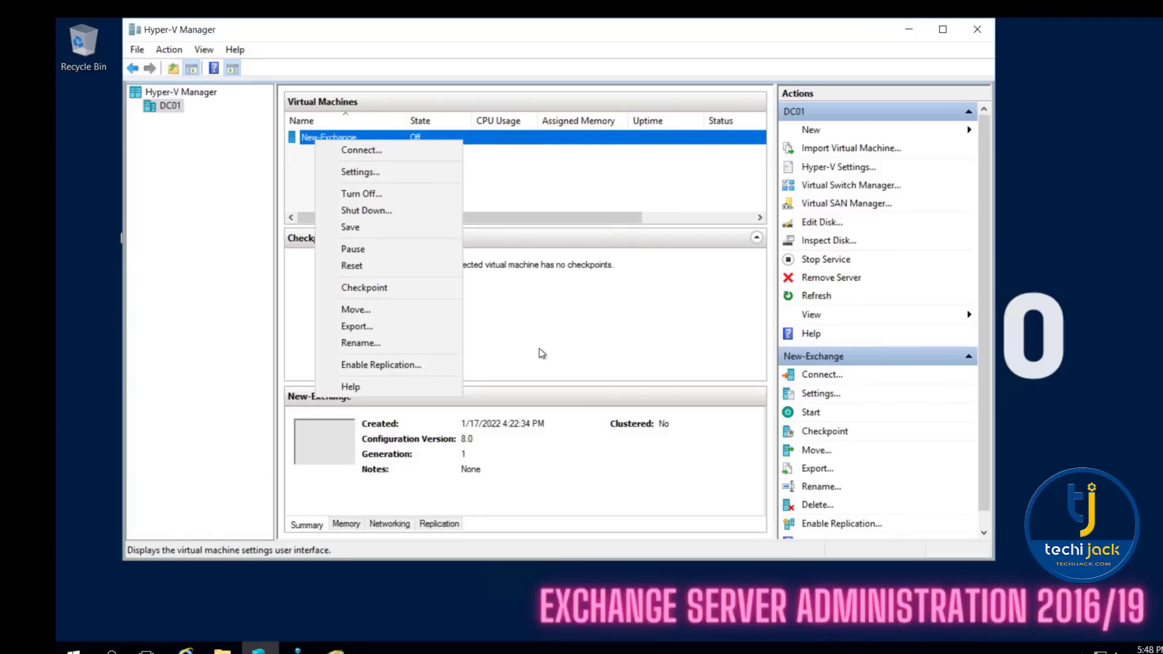
click(370, 172)
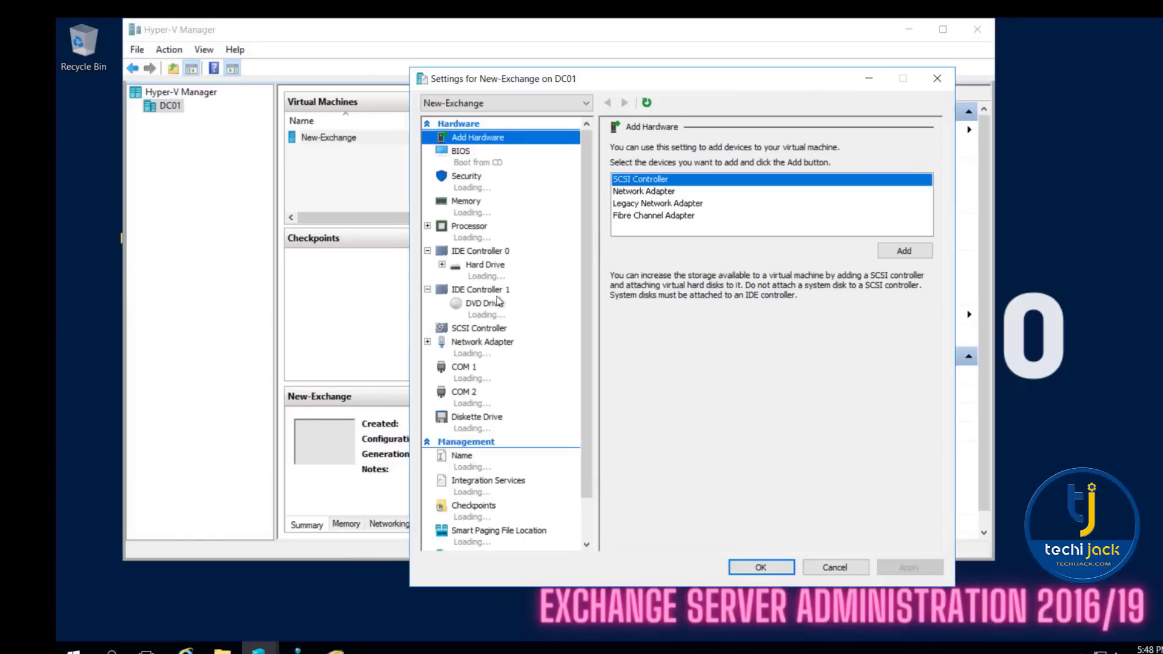
click(903, 251)
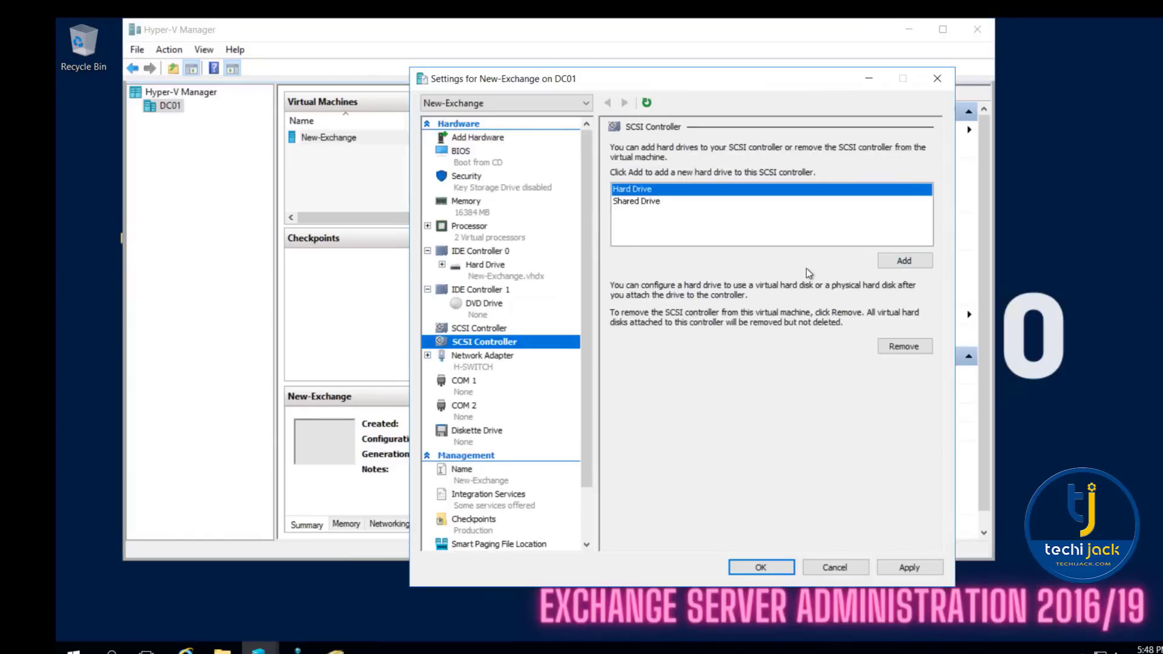
click(904, 262)
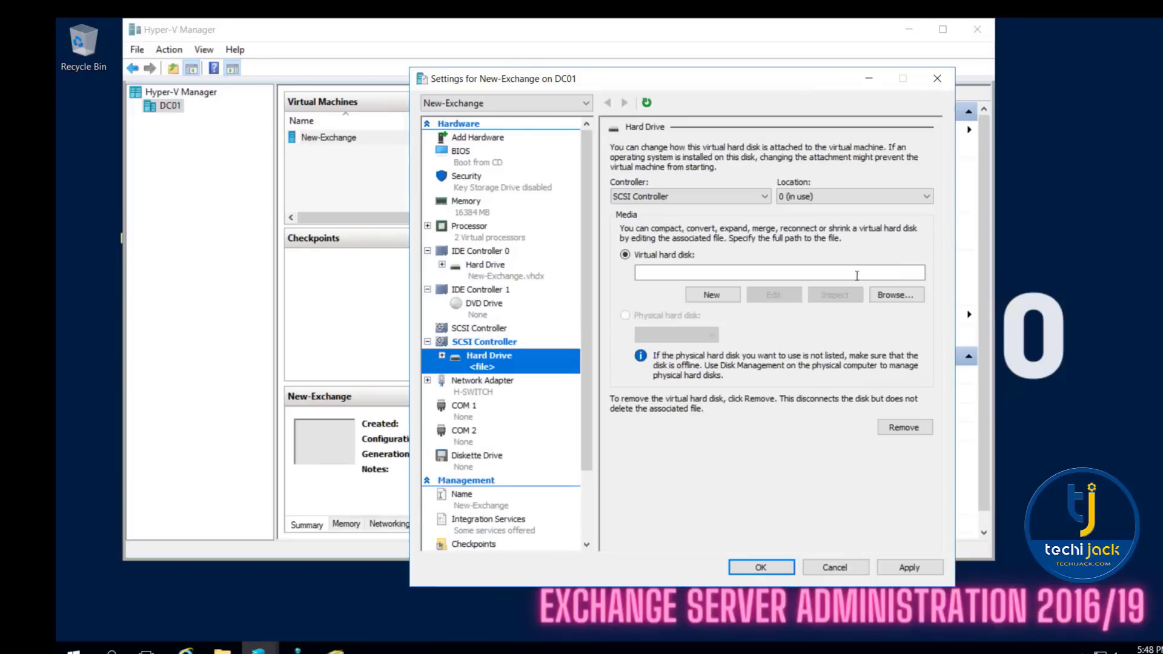
- Attach D:\Disk1\disk1.vhdx as the new SCSI hard drive's virtual hard disk and apply the settings
click(895, 295)
click(466, 379)
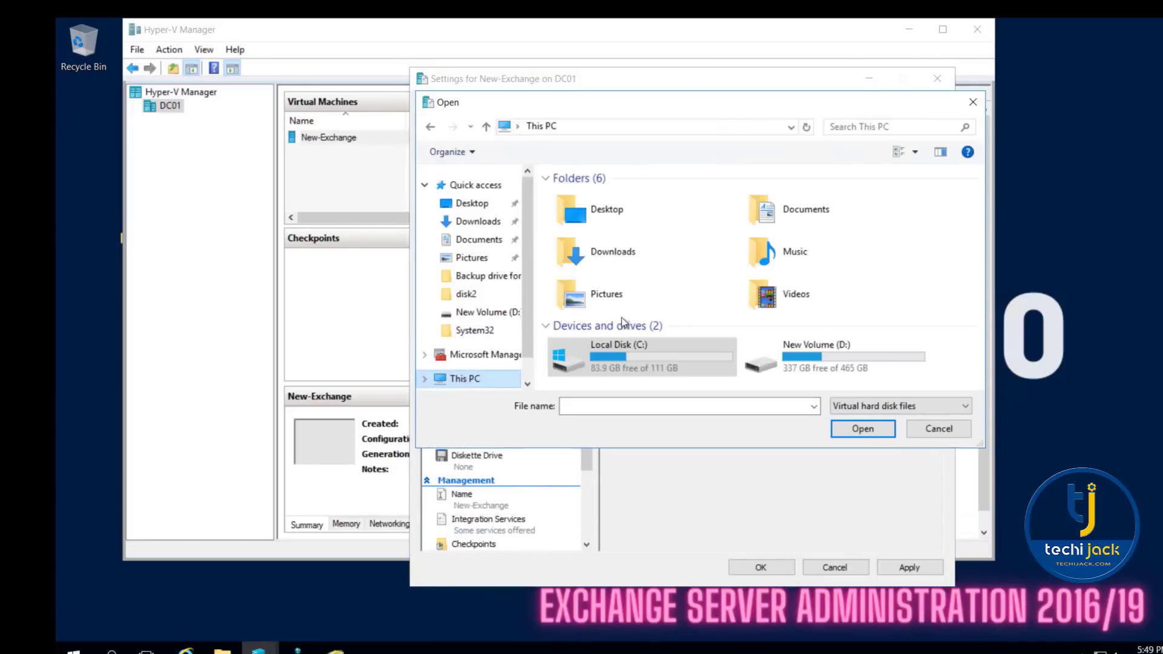
double_click(787, 359)
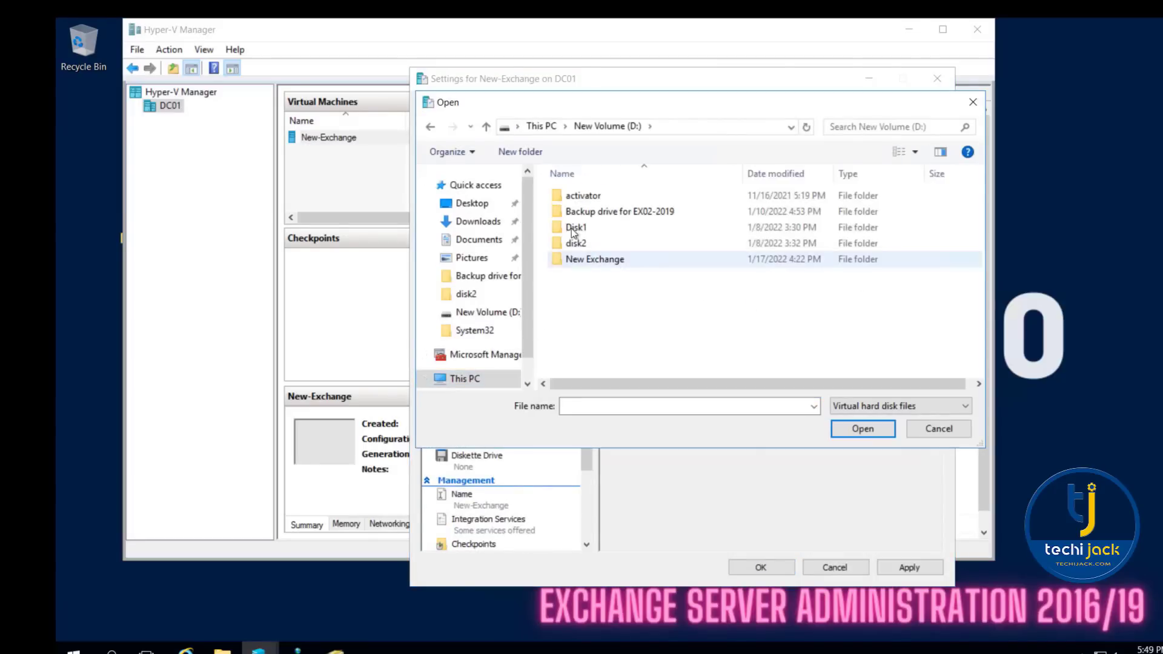
double_click(572, 229)
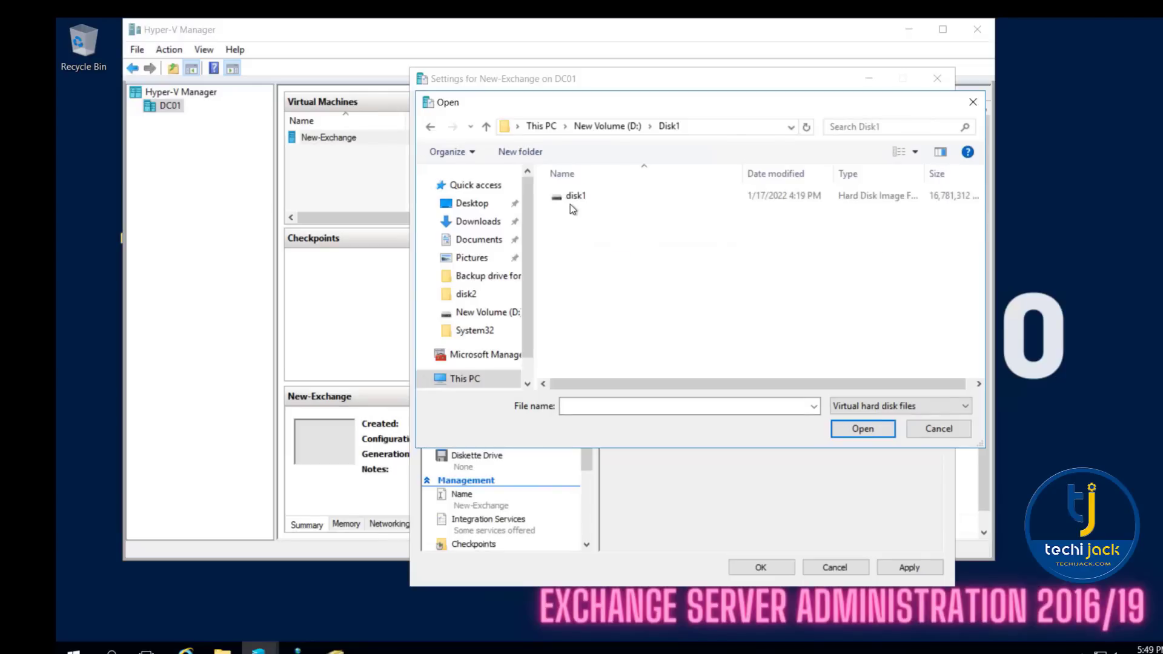
click(572, 195)
click(862, 429)
click(900, 568)
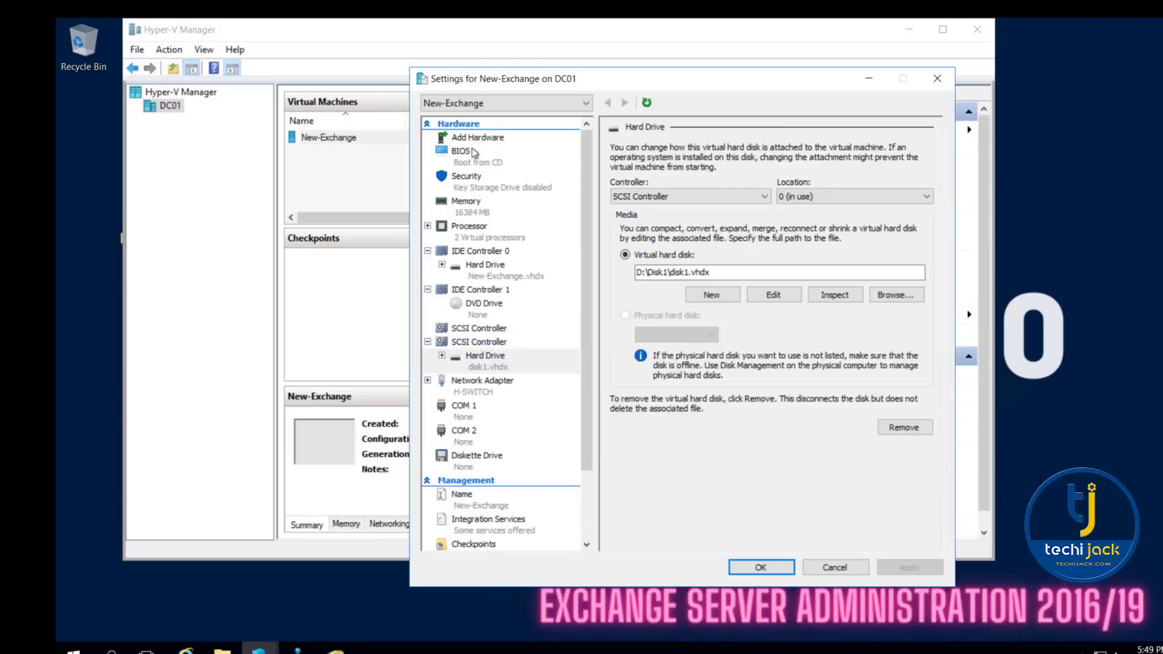
- Add another SCSI controller with a hard drive using D:\disk2\Disk2.vhdx to New-Exchange and save the settings
click(883, 253)
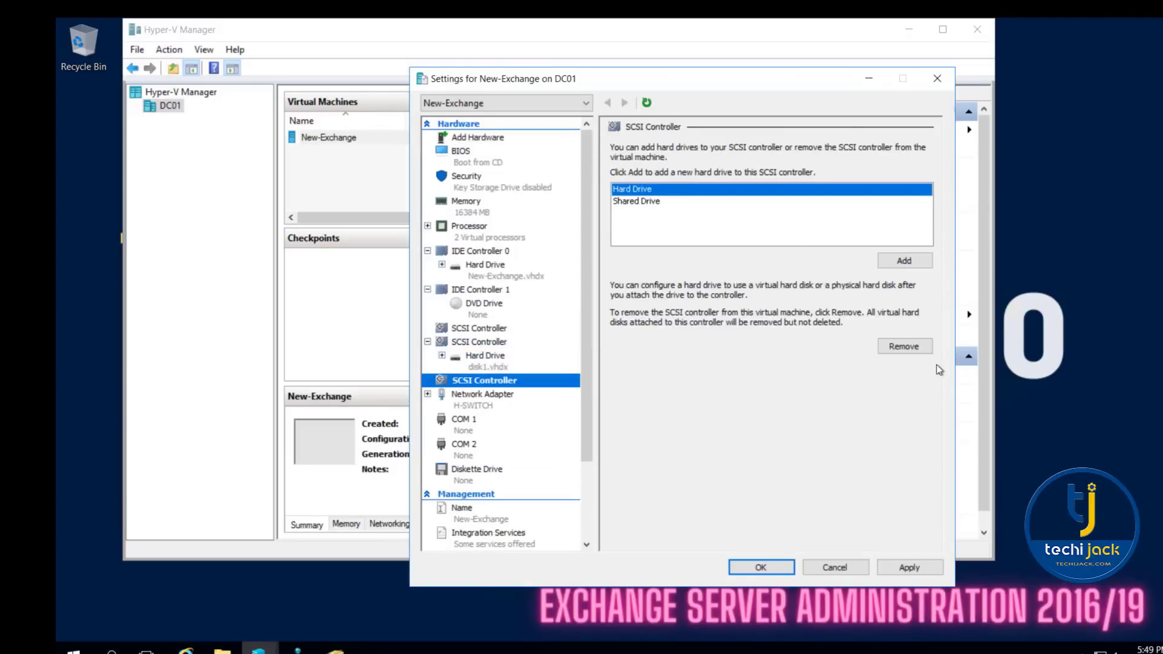
click(911, 265)
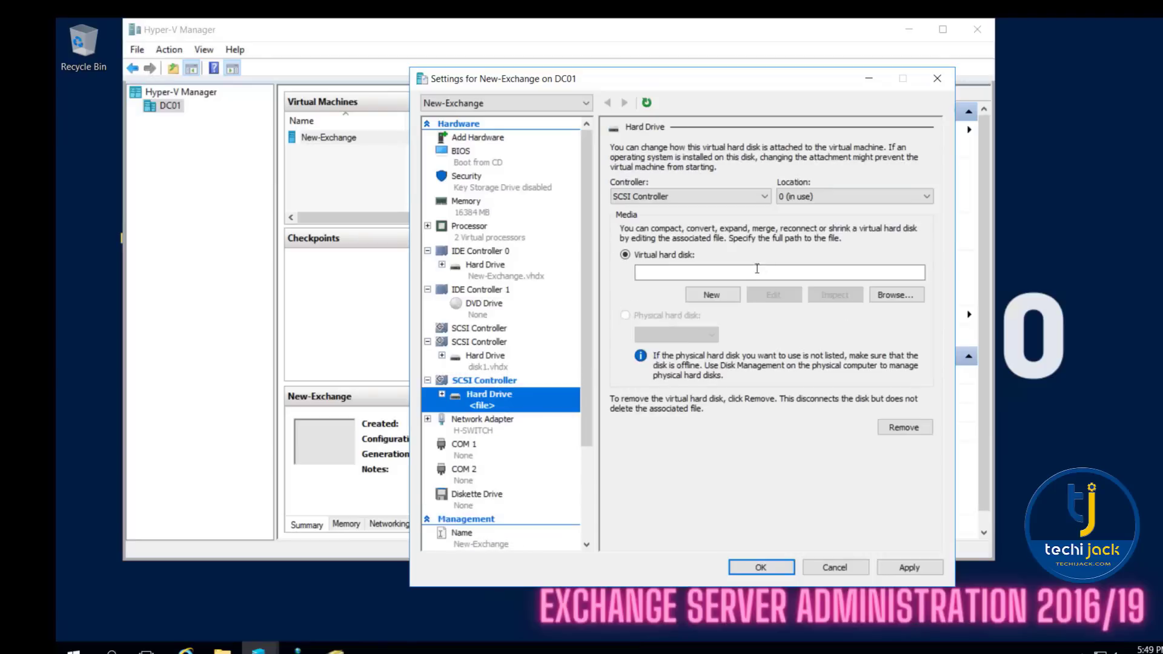
click(895, 295)
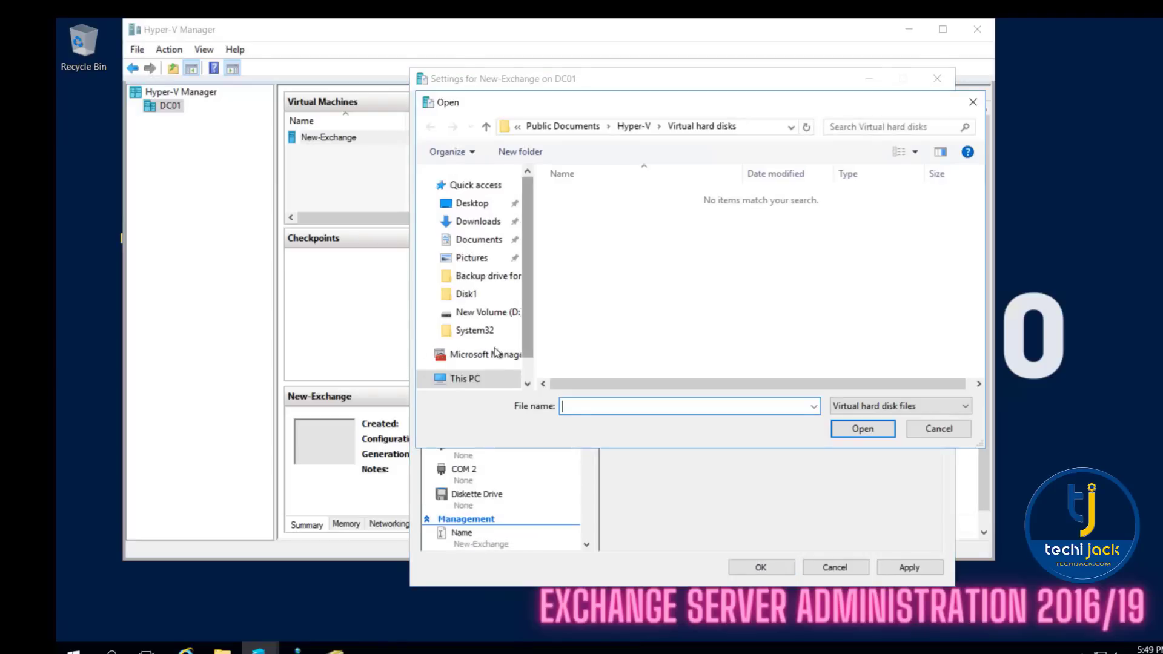
click(465, 379)
double_click(769, 355)
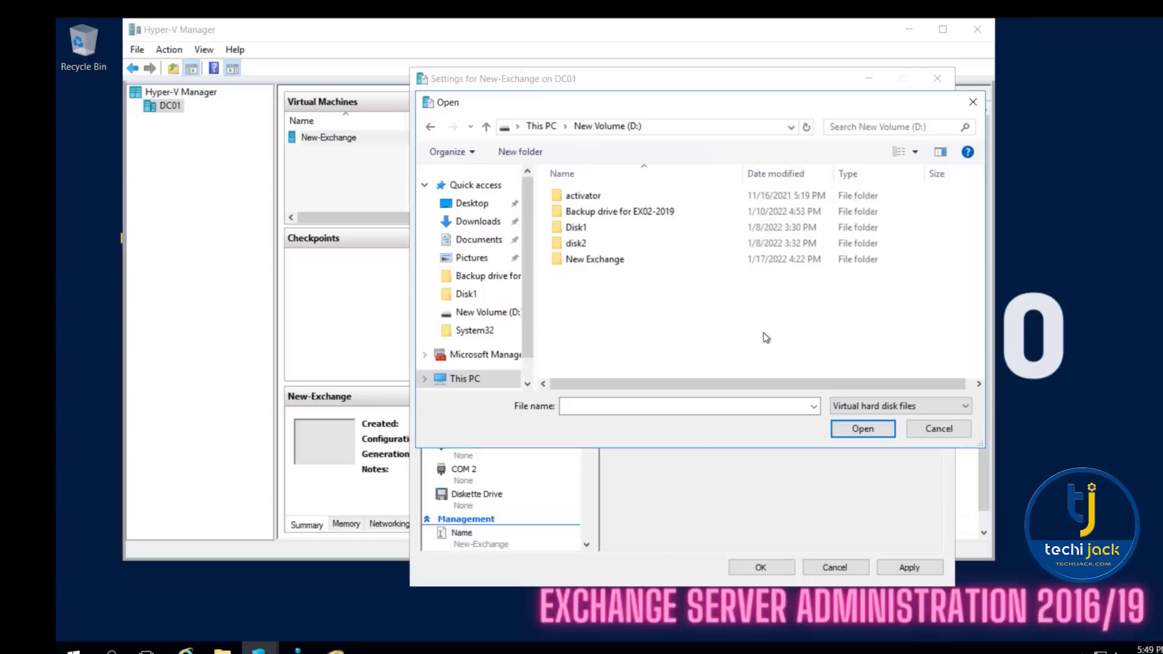
click(584, 243)
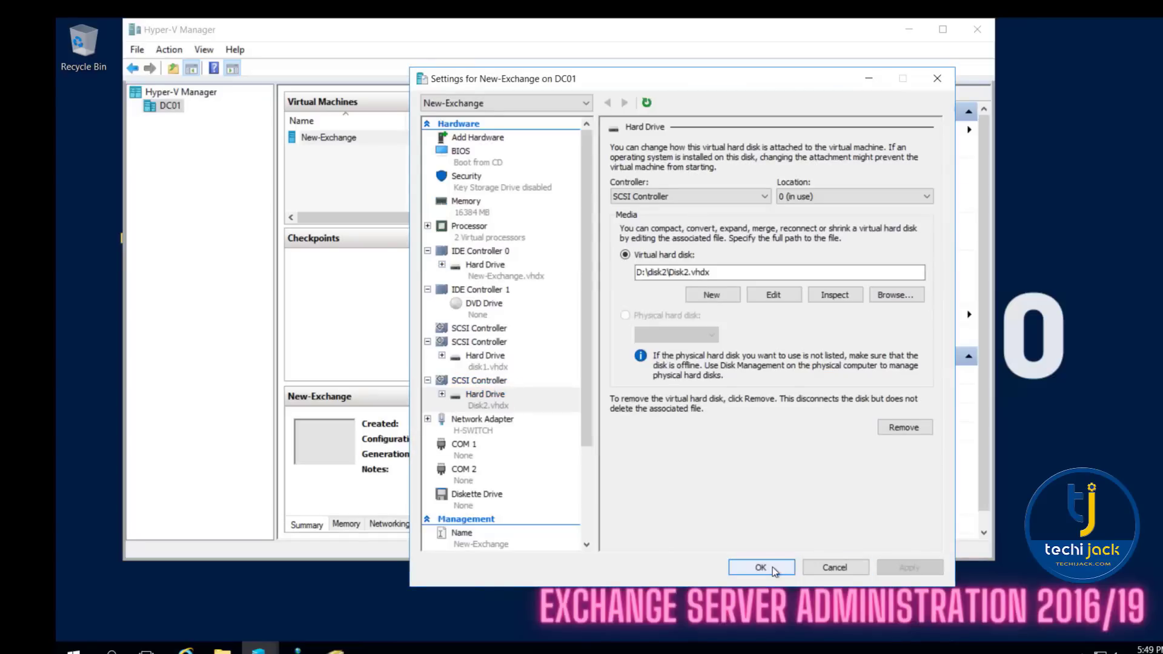
click(761, 567)
- Start the New-Exchange virtual machine and bring Disk 2 online in its Disk Management
right_click(354, 140)
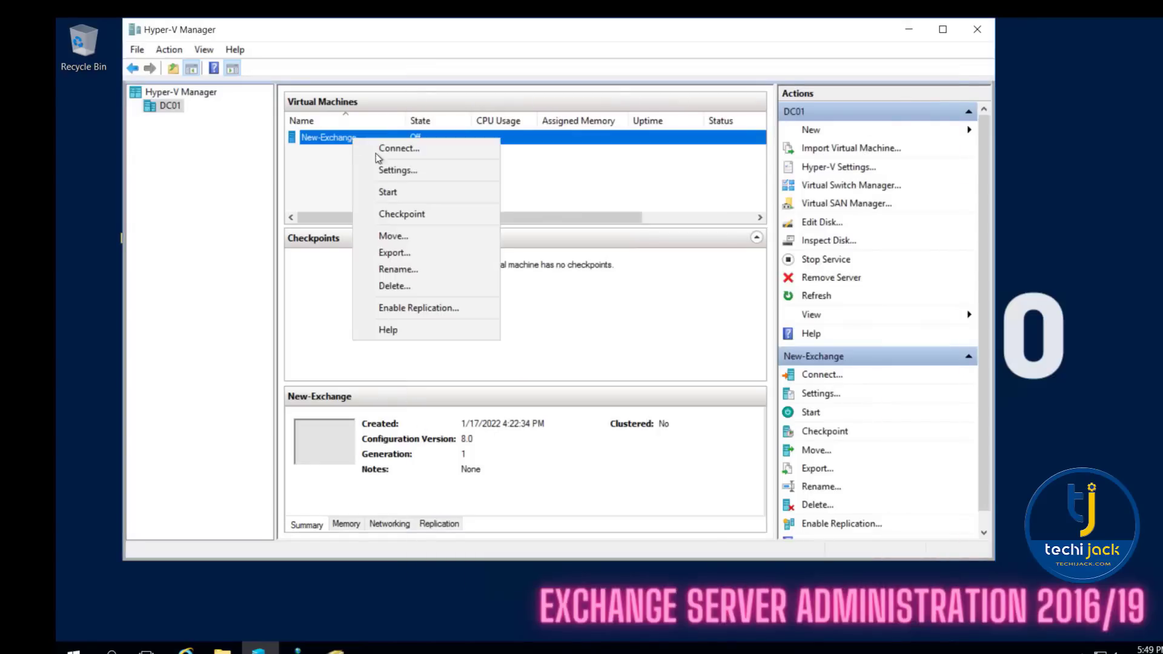
click(388, 192)
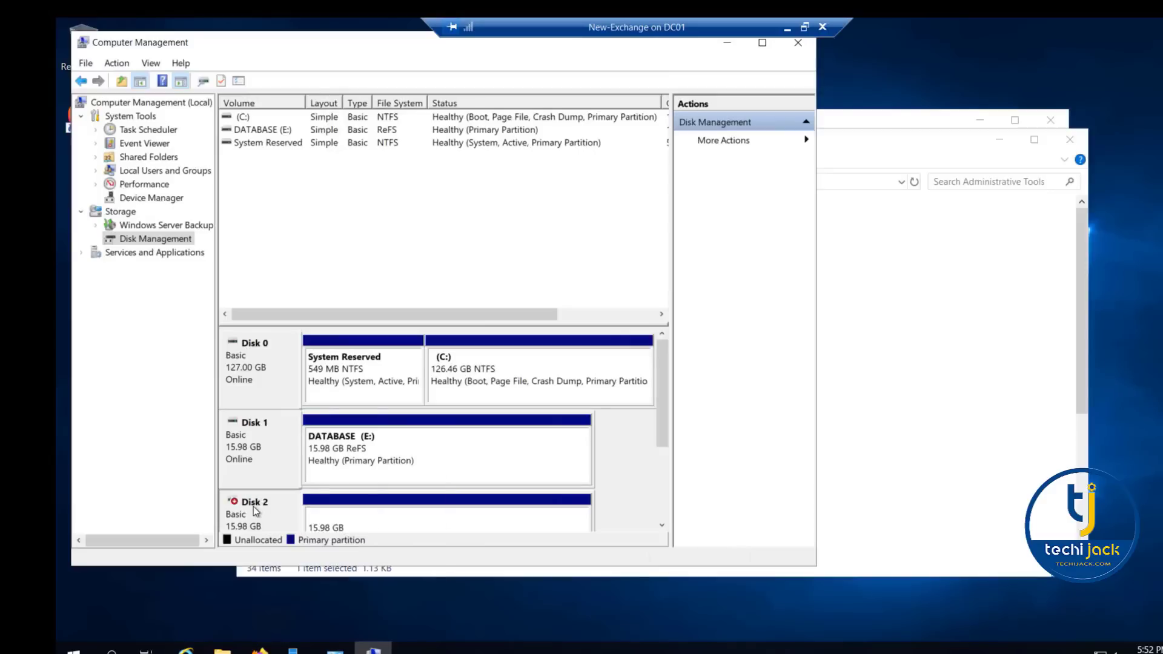
right_click(254, 506)
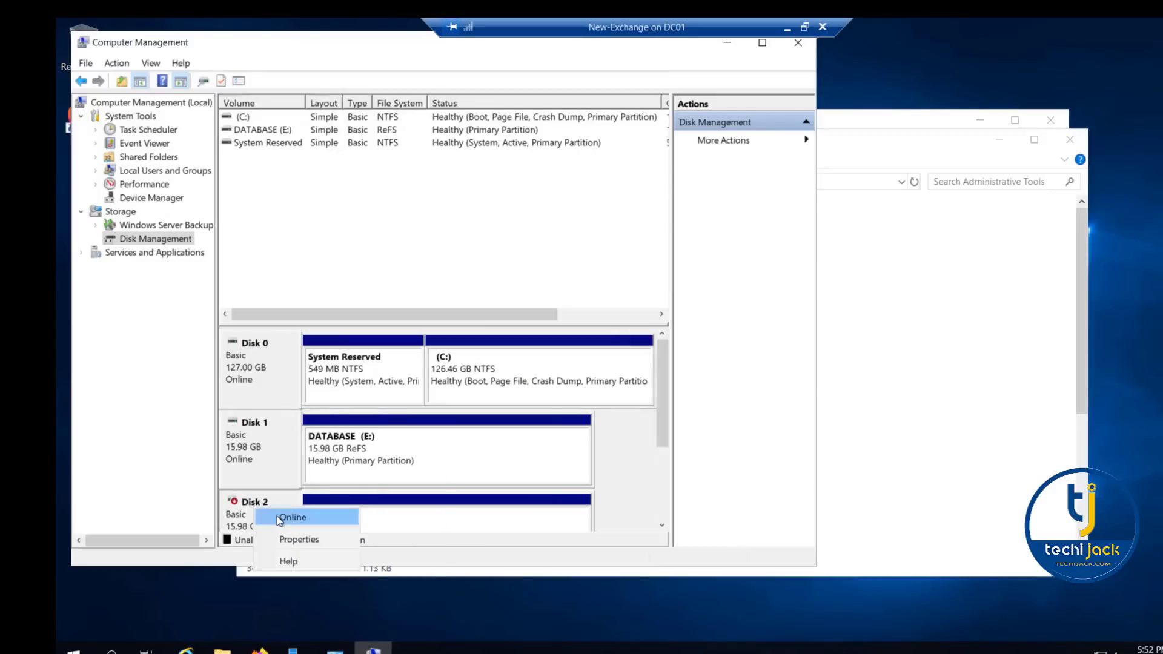
click(277, 516)
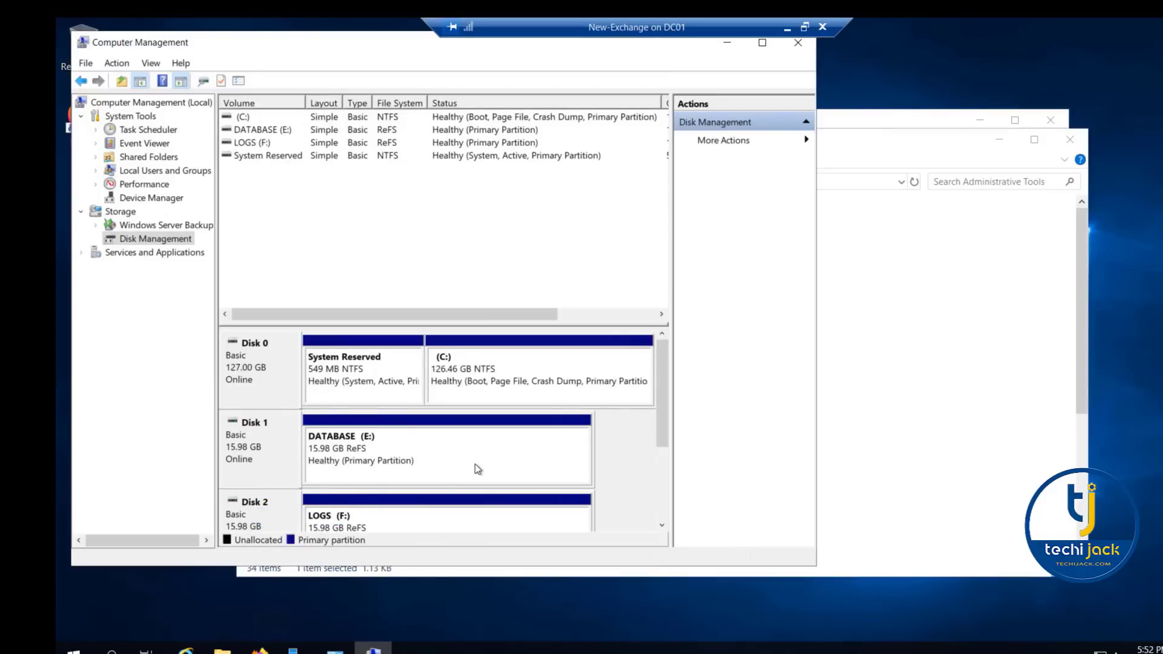
click(724, 41)
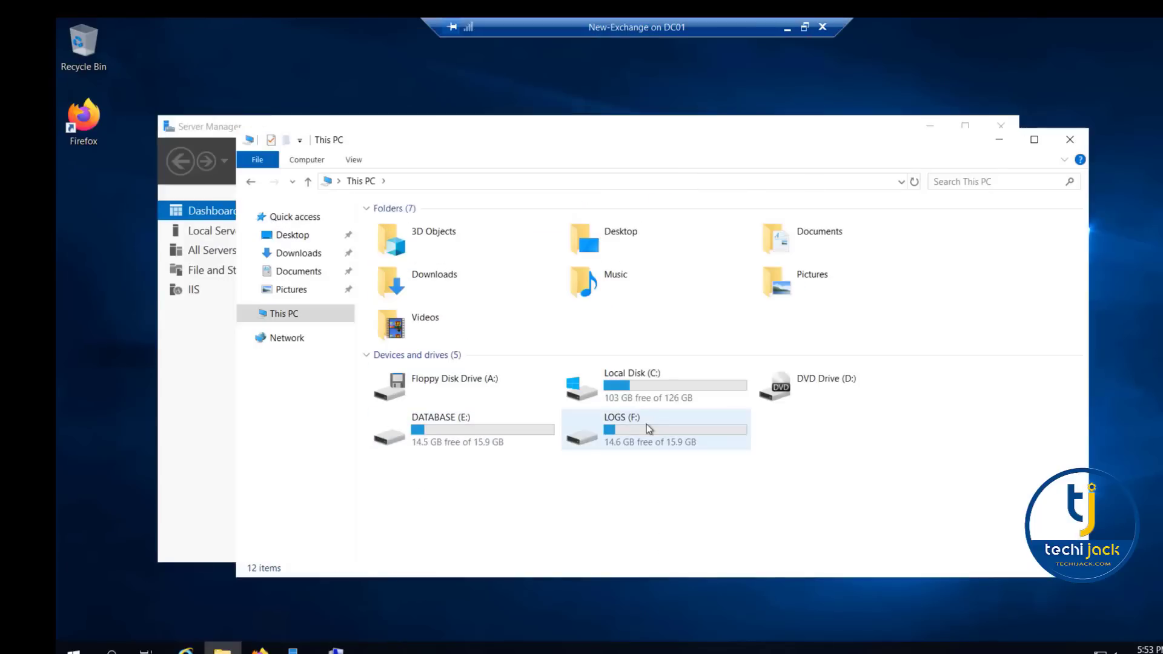
click(1070, 139)
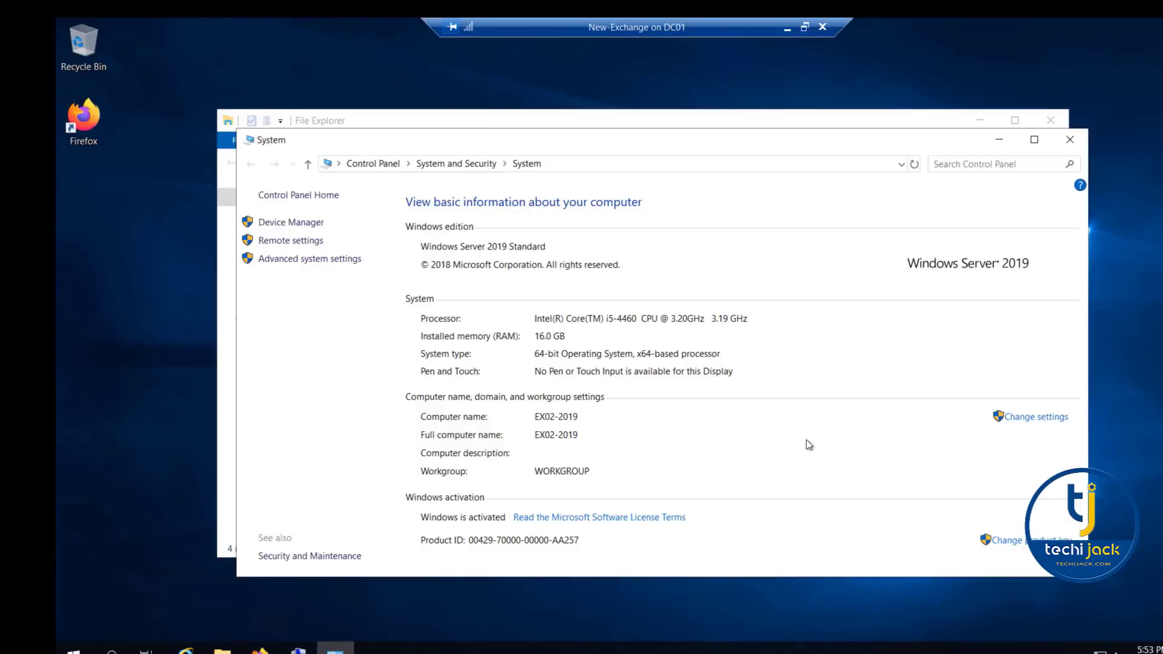
- Change the computer's membership from workgroup to the domain techijack.inside
click(1029, 418)
click(468, 334)
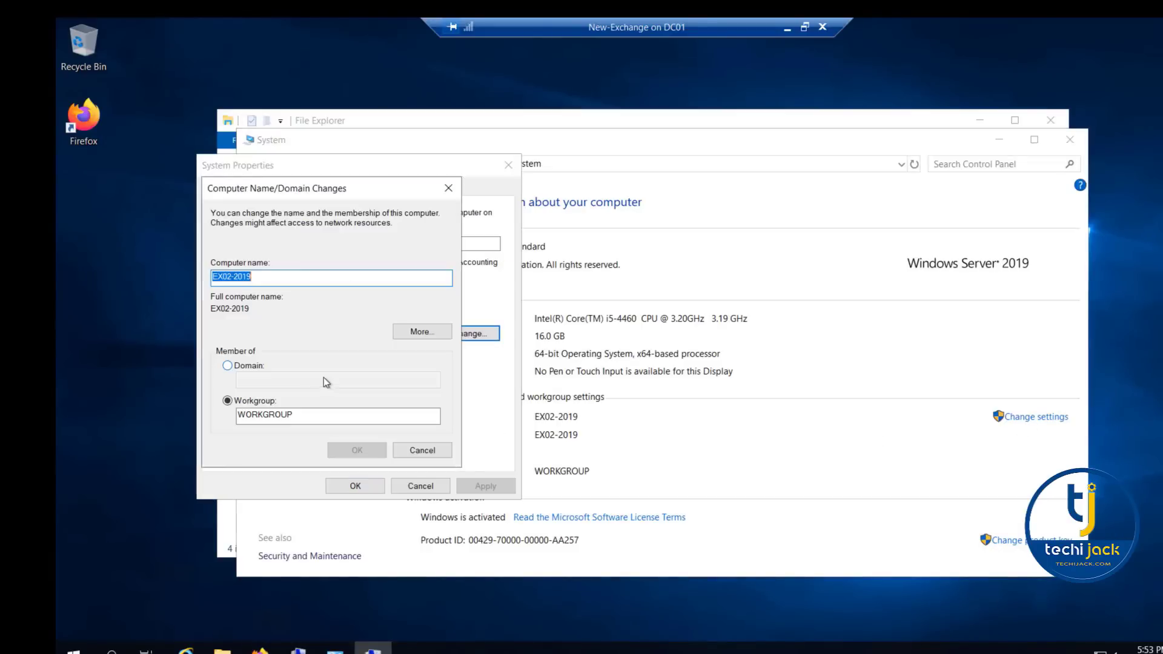
click(228, 365)
text(t)
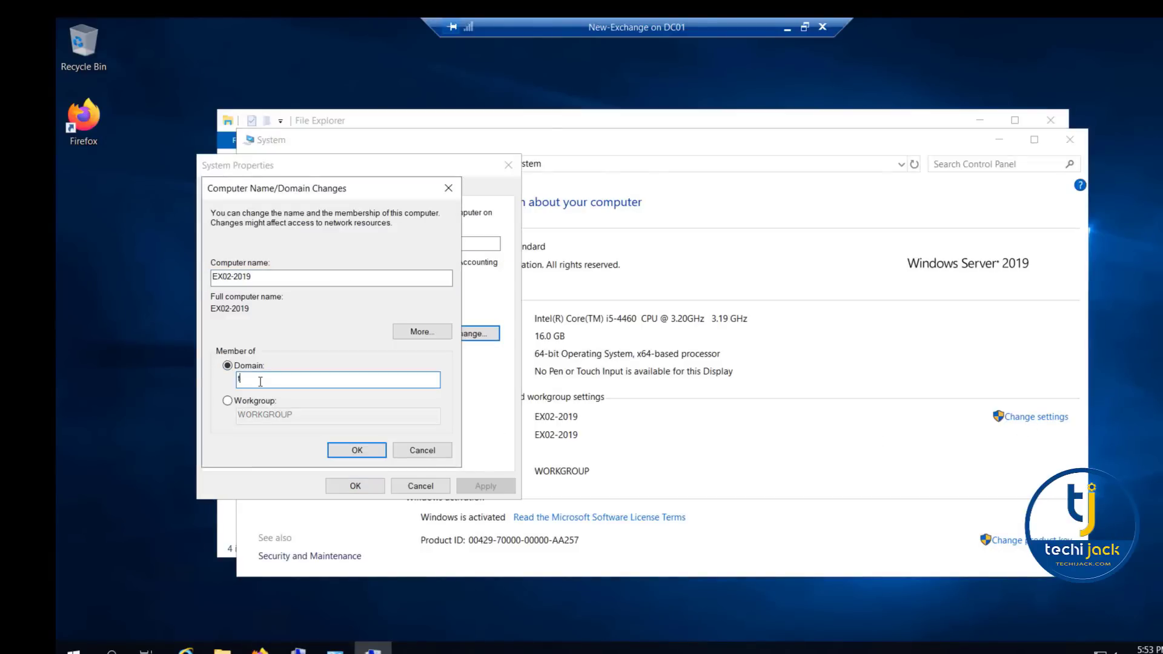
text(echijack.inside)
key(Return)
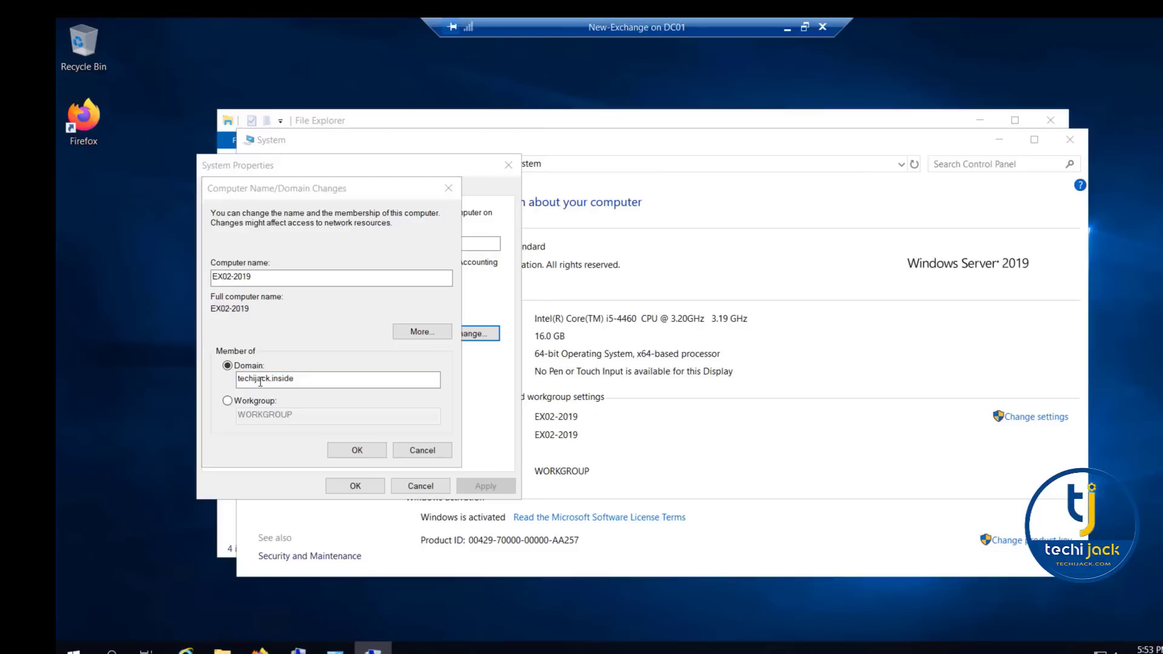
- Authorize the domain join as techijack\administrator with the account password
text(techijack\administrator)
key(Tab)
text(•••)
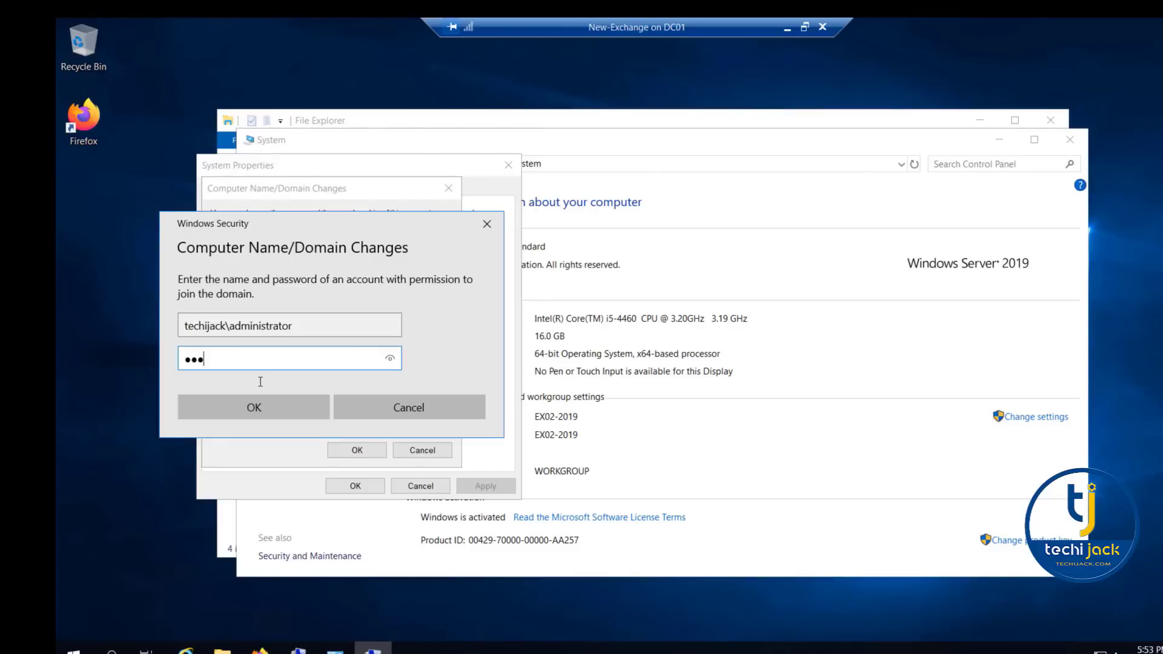
text(•••••)
key(Return)
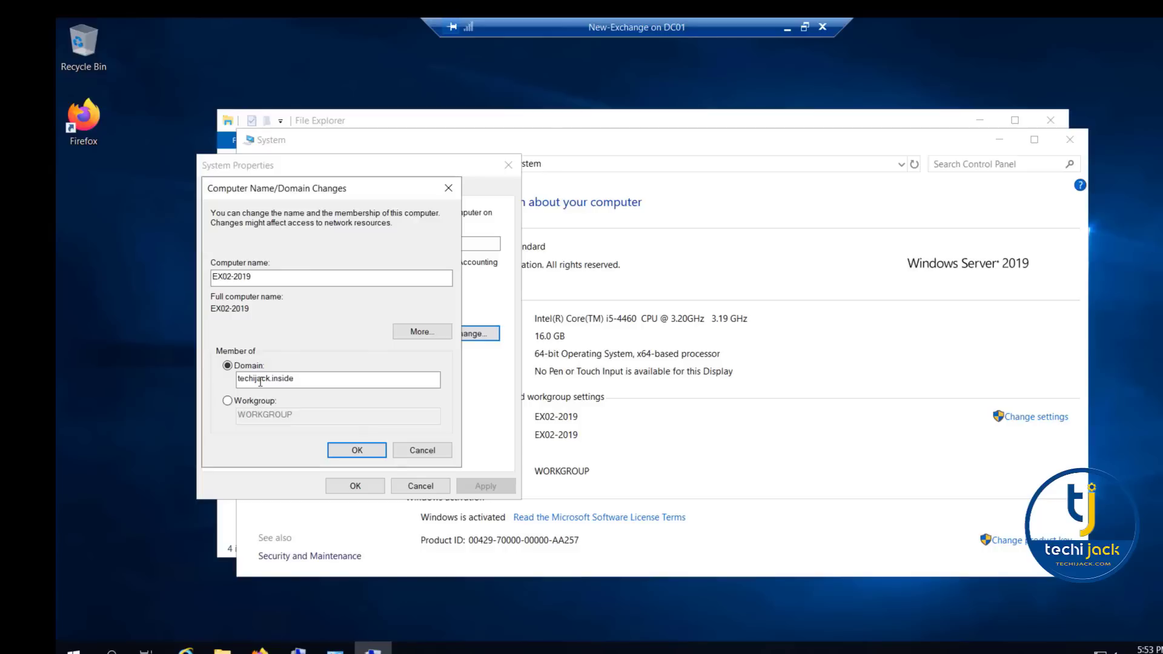
- Acknowledge the domain change messages, close System Properties and restart the server immediately
click(708, 393)
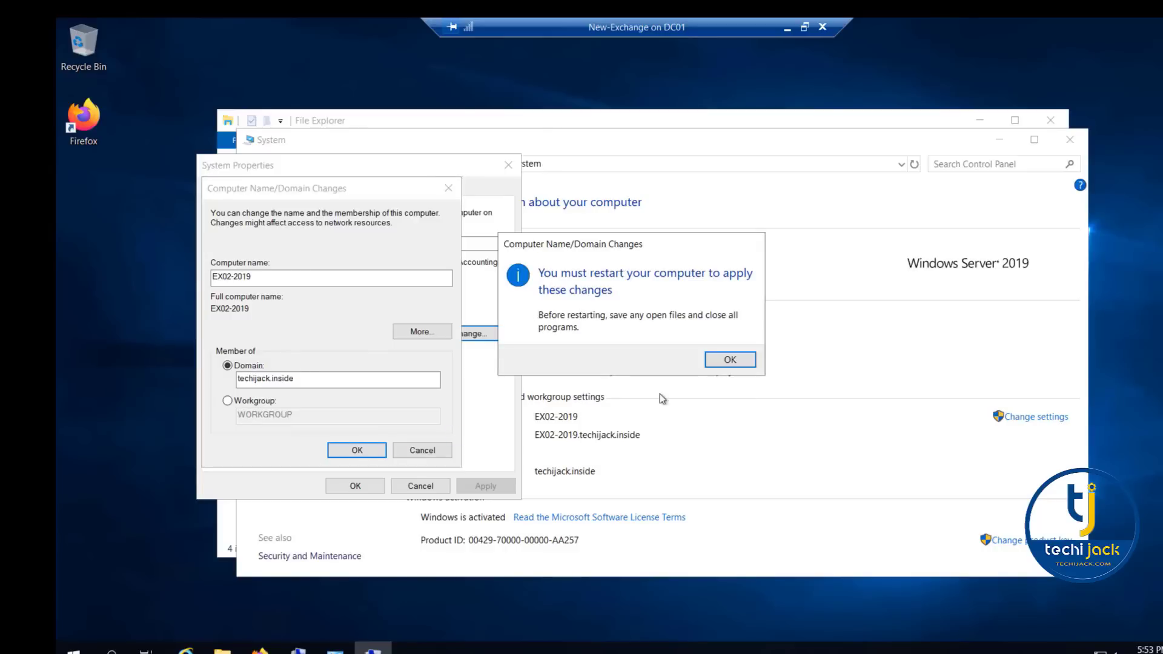
click(730, 359)
click(346, 485)
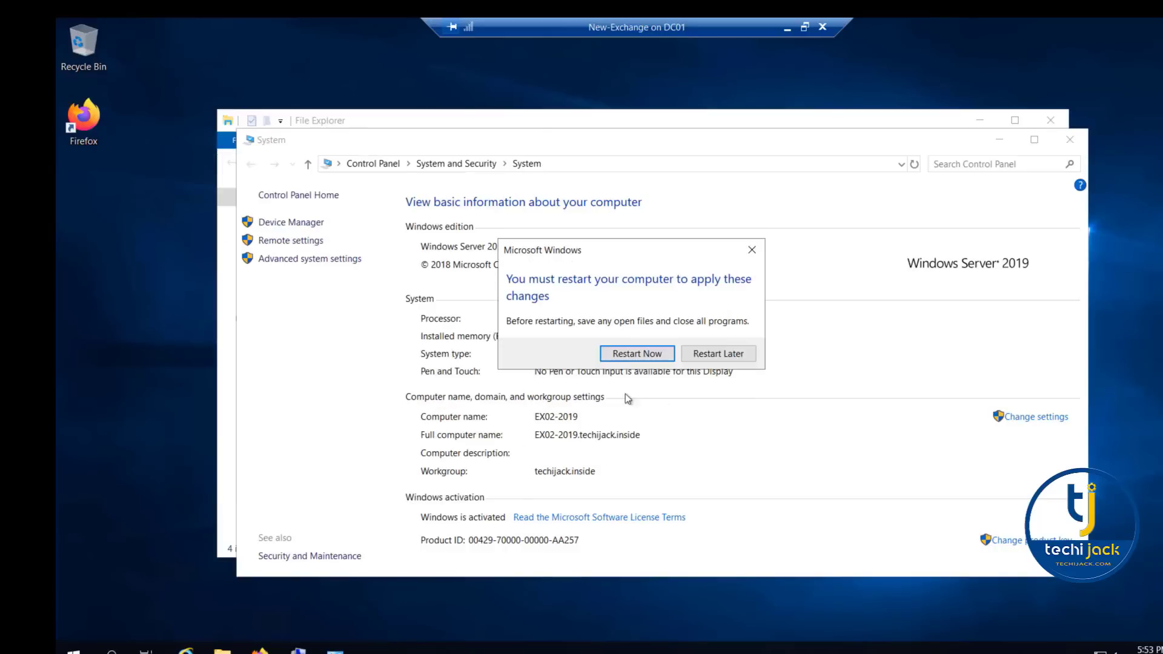
click(624, 360)
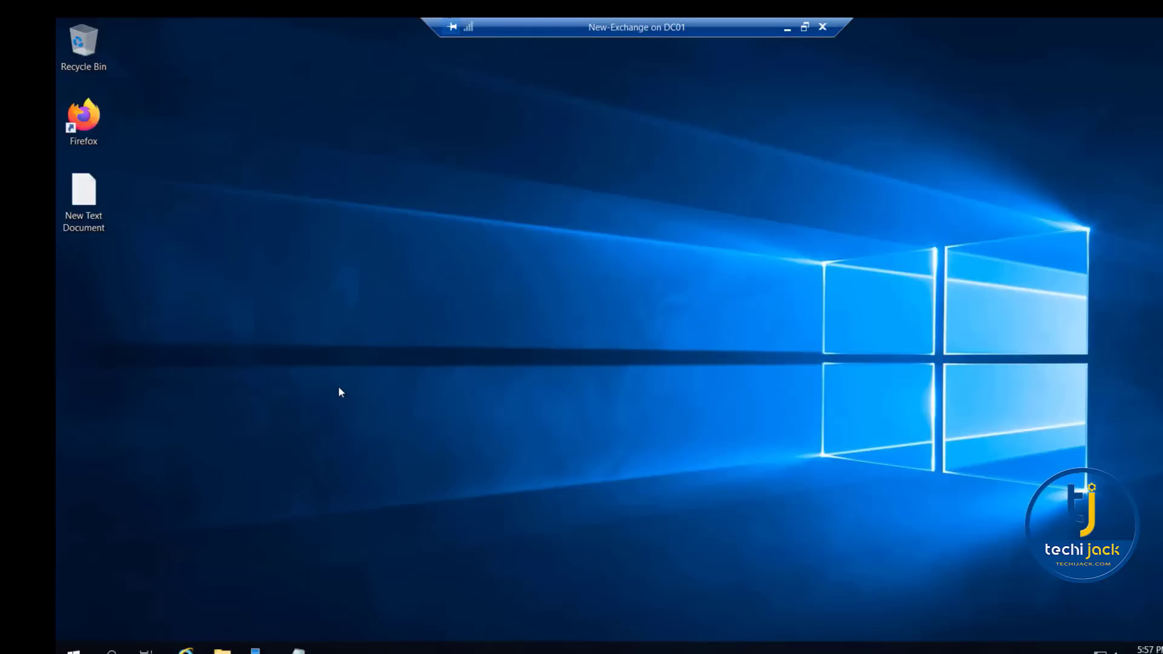
- Open Command Prompt as administrator and check the signed-in account with whoami
key(super)
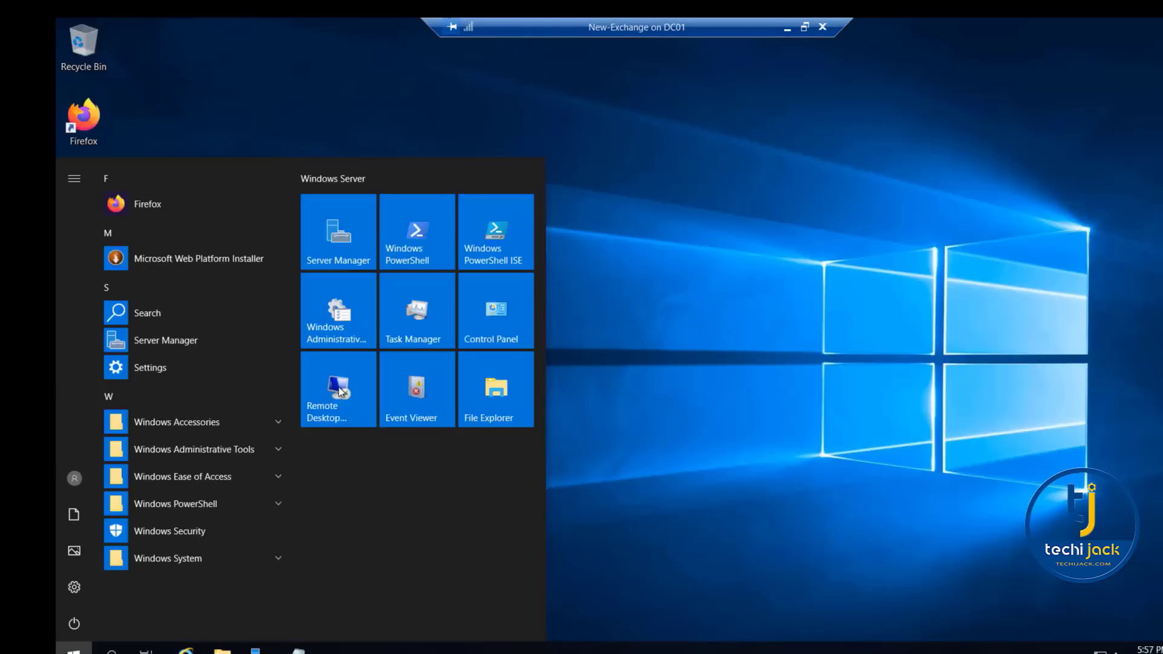
text(cmd)
right_click(213, 289)
click(268, 307)
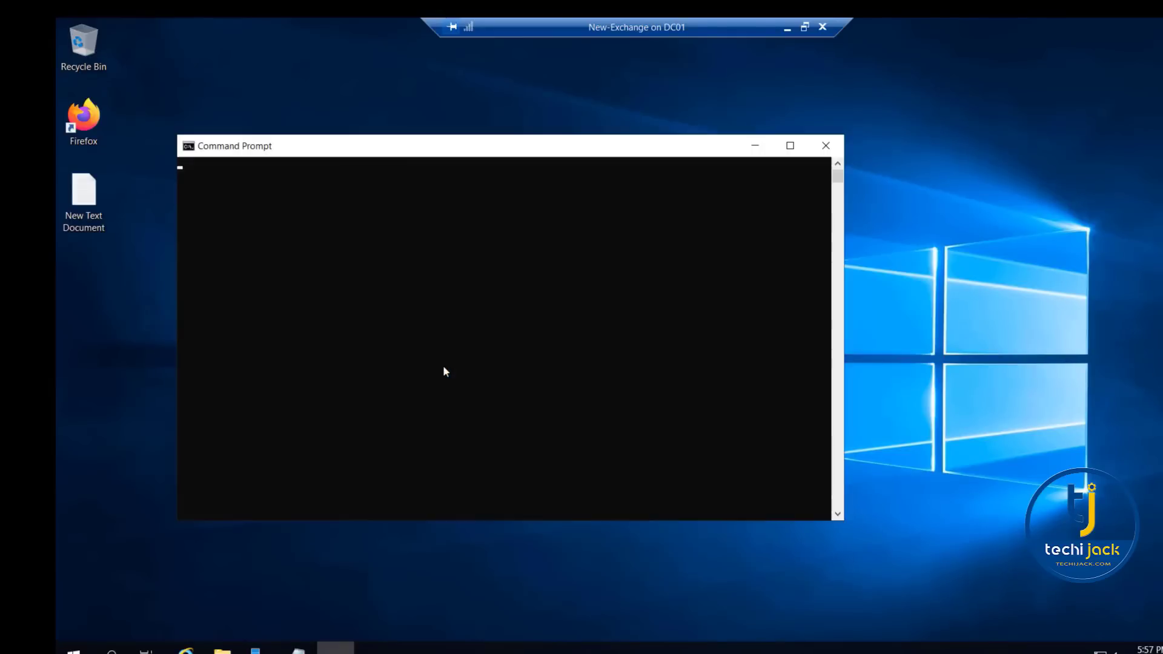
text(whoami)
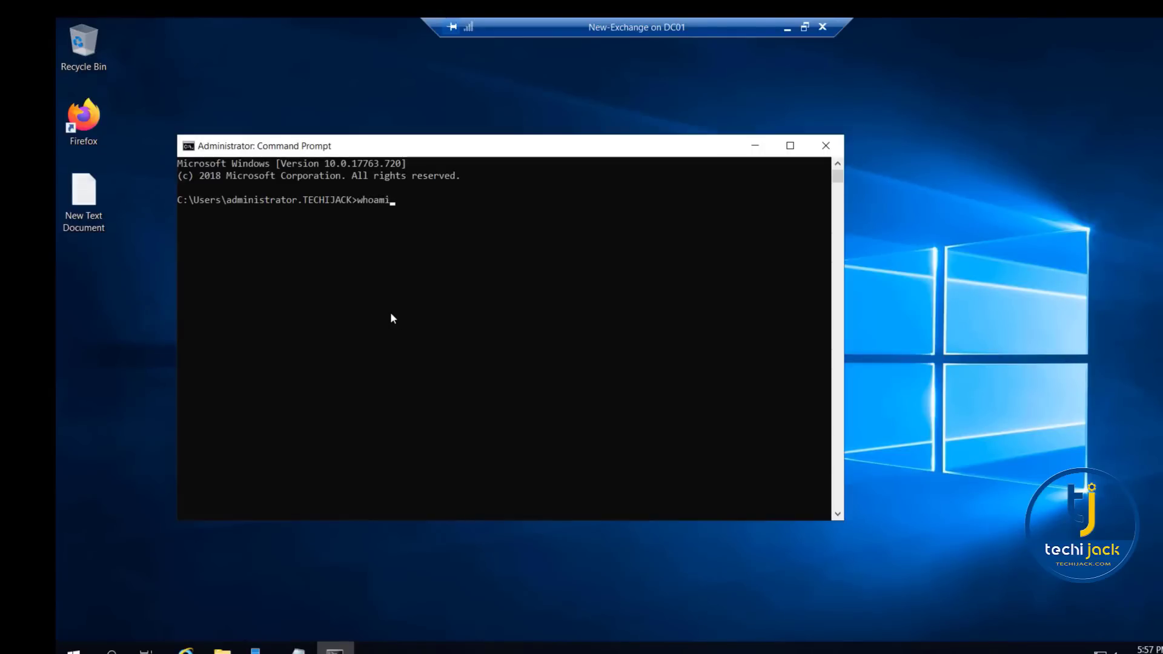
key(Return)
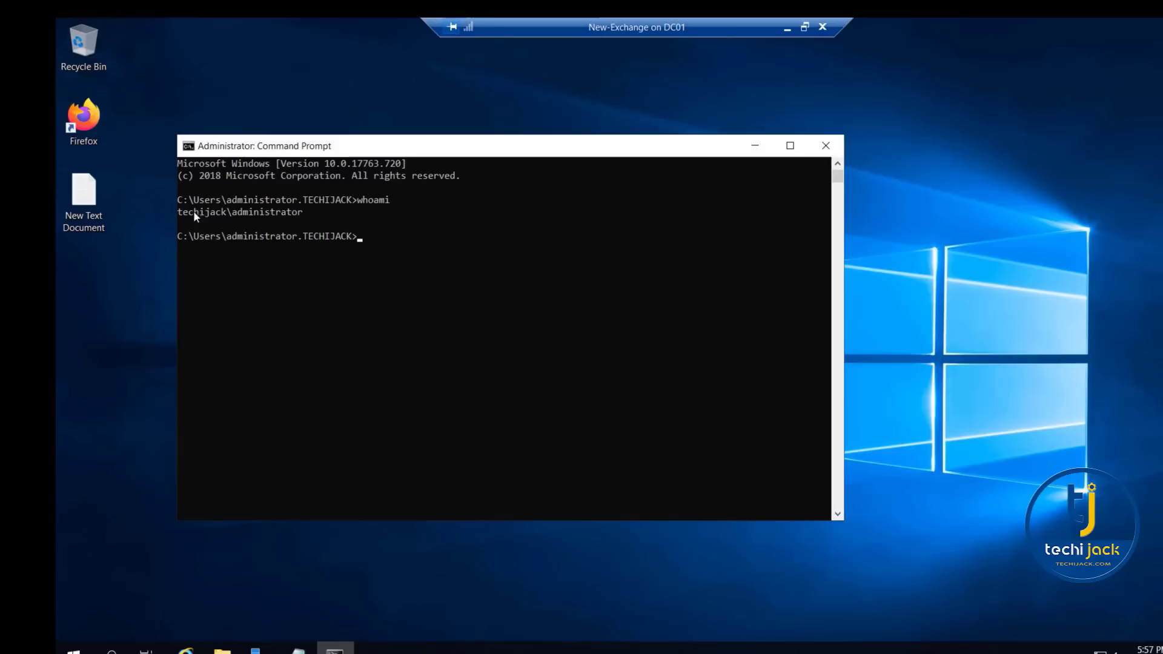
drag(179, 212, 294, 212)
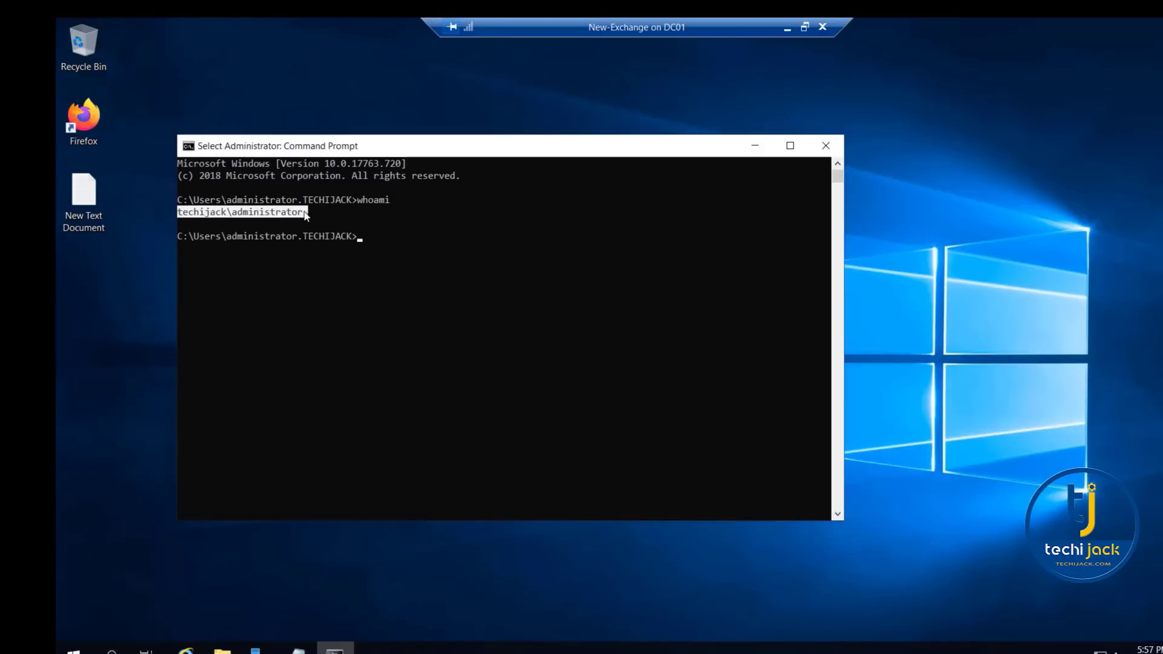
click(397, 225)
- Mount the ExchangeServer2019-x64-CU9 disc image stored on drive C: and check its drive letter in This PC
key(super+e)
click(266, 294)
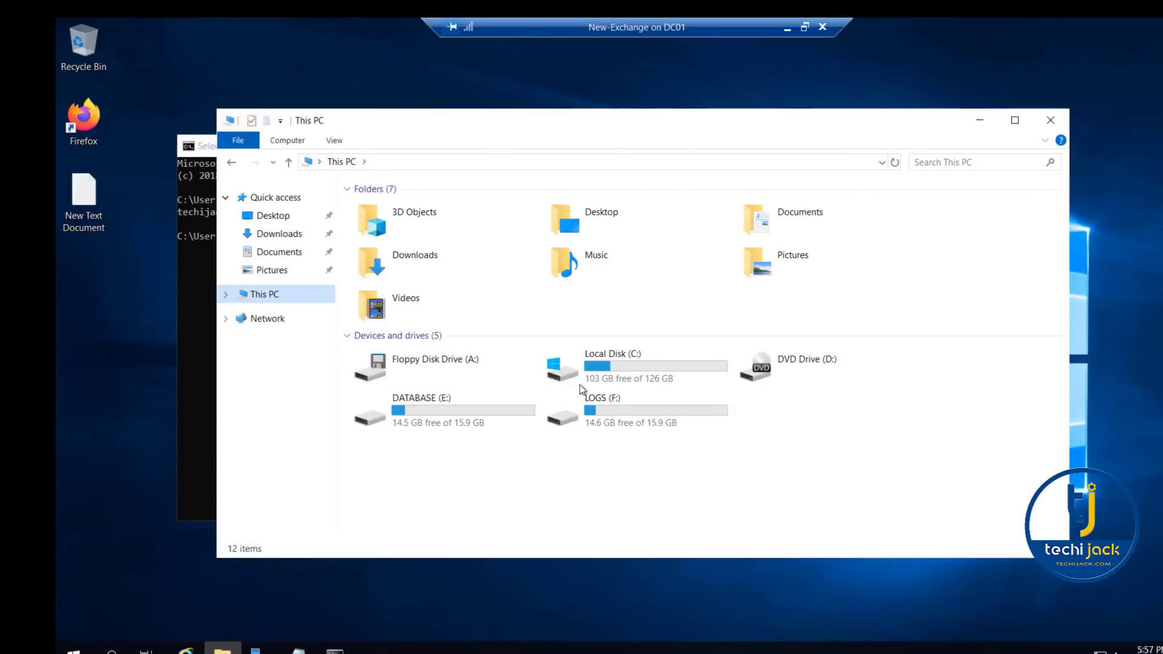
double_click(580, 385)
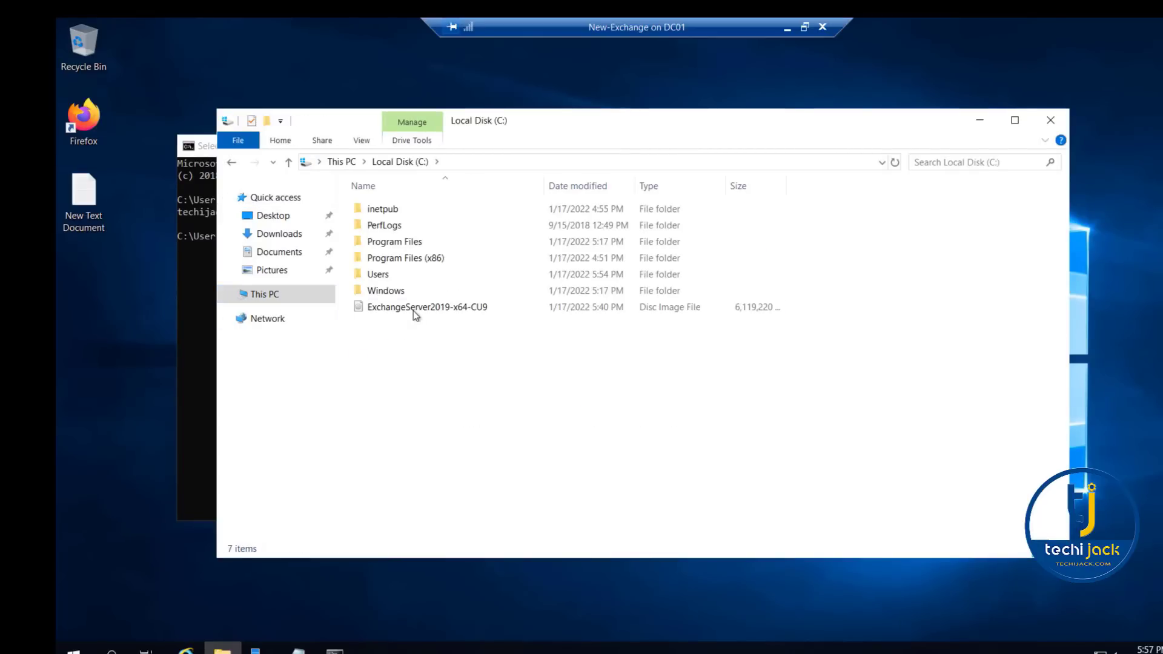
right_click(413, 308)
click(443, 318)
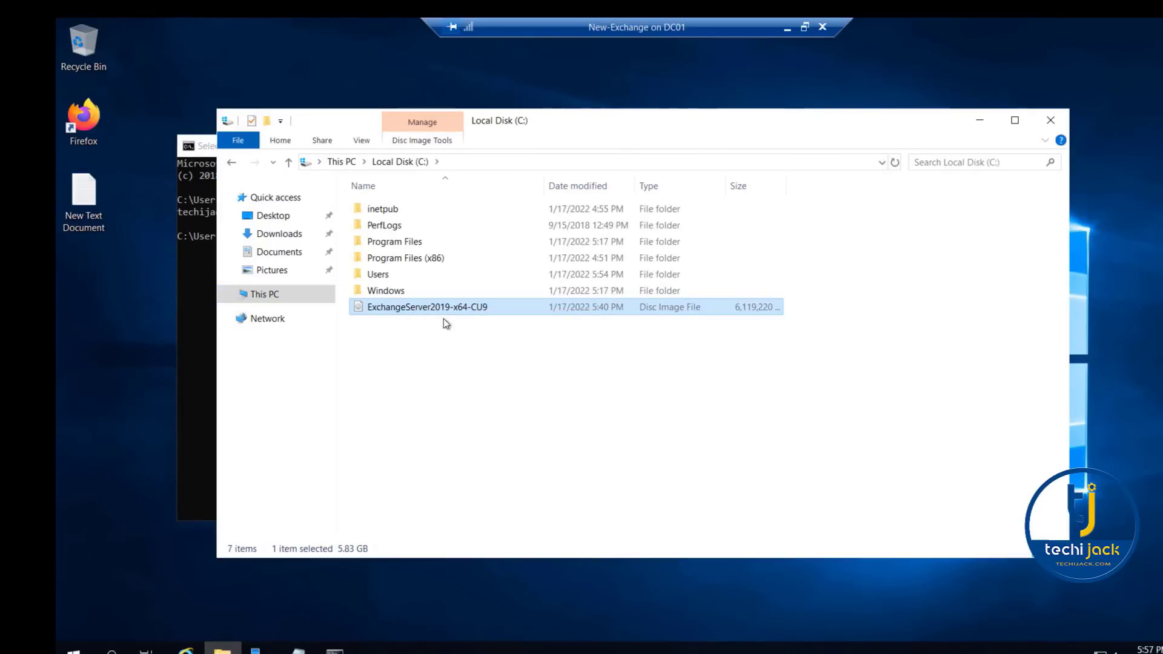
click(268, 299)
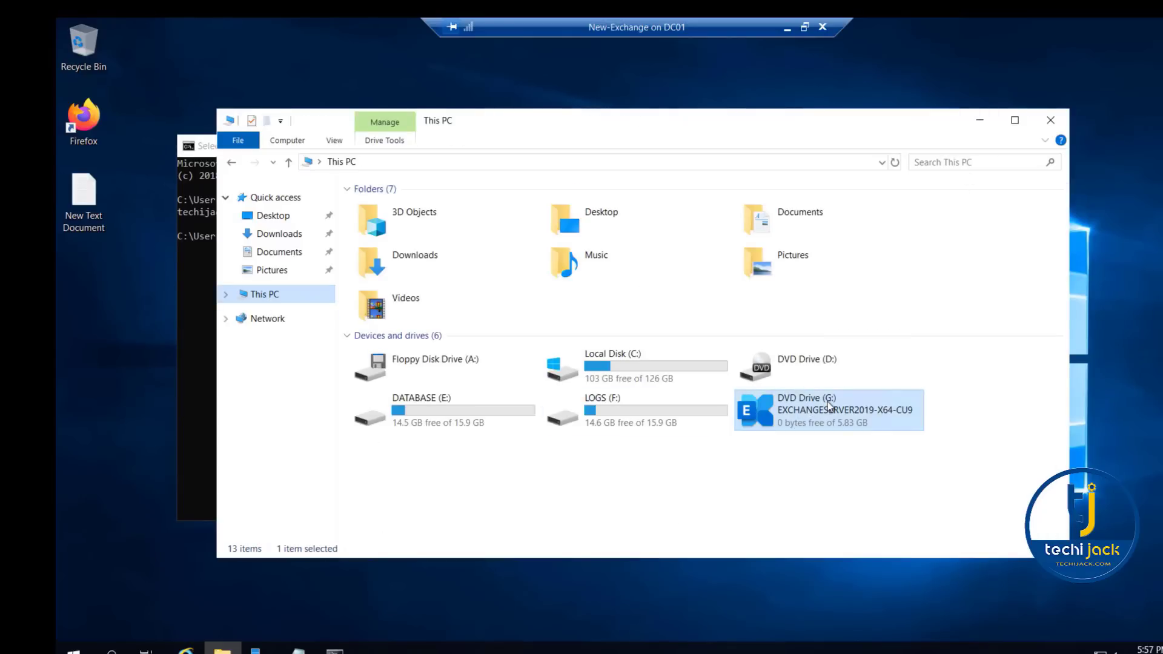
click(979, 120)
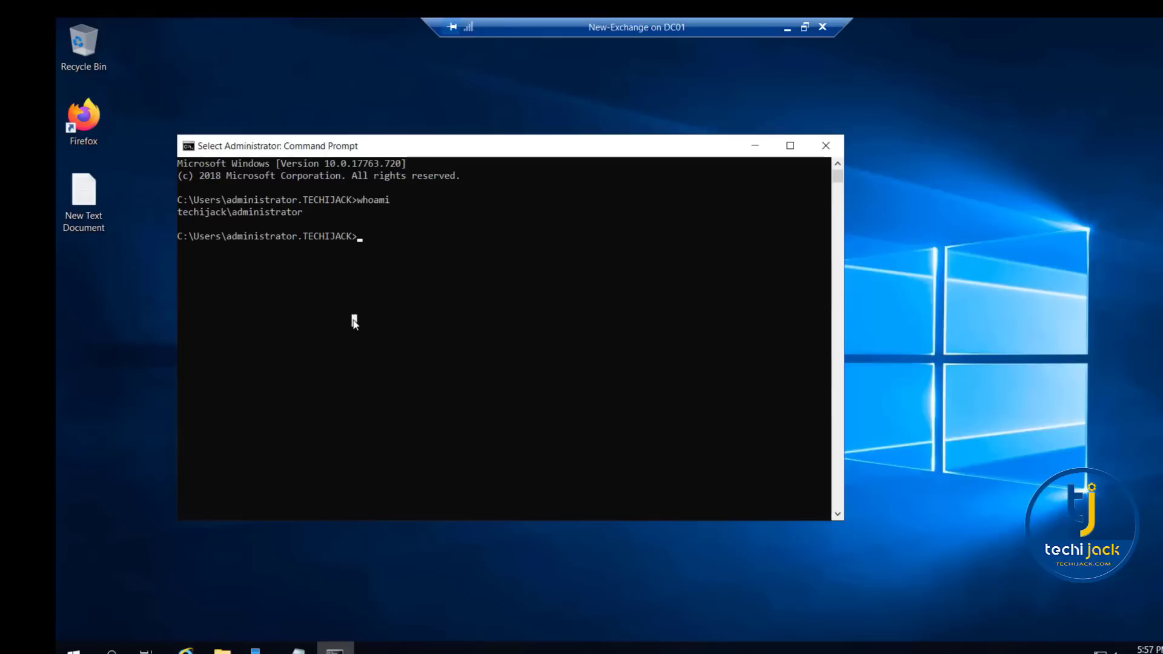
- Switch the Command Prompt to drive G: and list the contents with dir
text(c)
key(BackSpace)
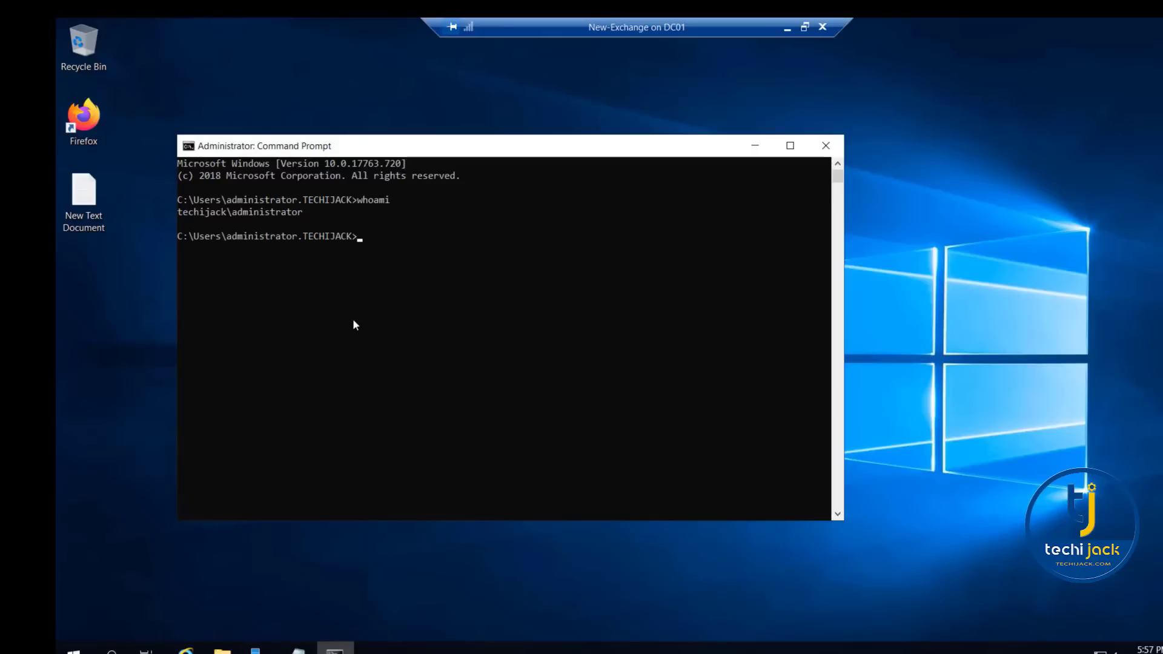
text(g:)
key(Return)
text(dir)
key(Return)
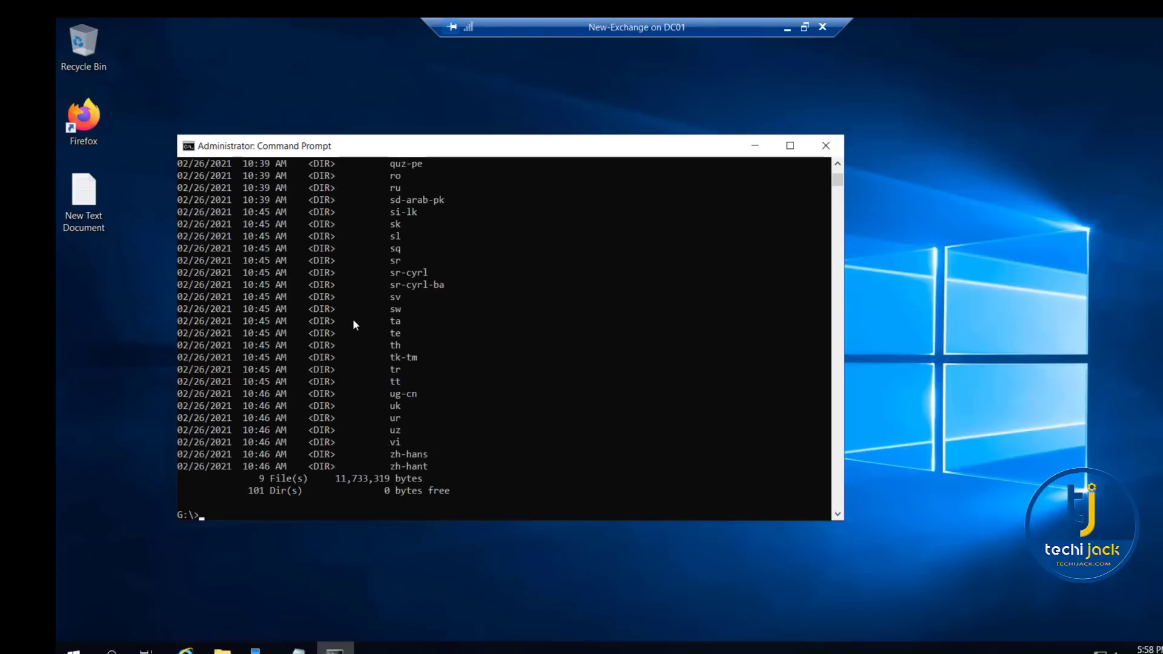
- Run Setup /m:RecoverServer /IAcceptExchangeServerLicenseTerms from drive G: to recover the Exchange server
right_click(216, 517)
scroll(280, 489, down, 1)
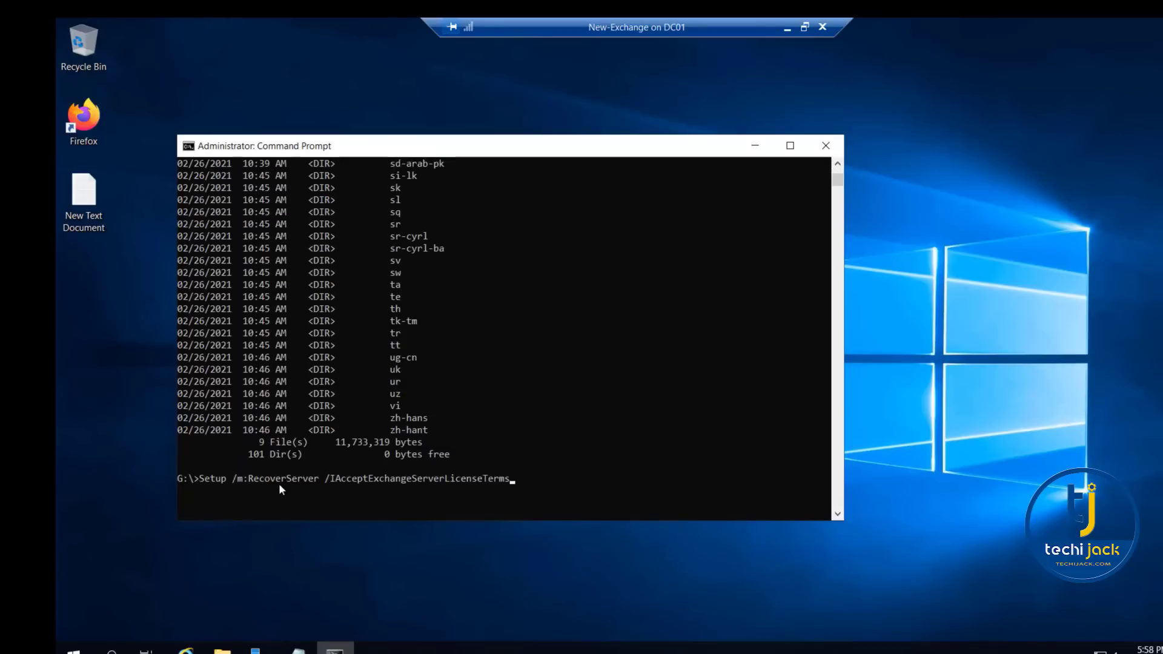
drag(240, 483, 321, 480)
right_click(535, 491)
key(Return)
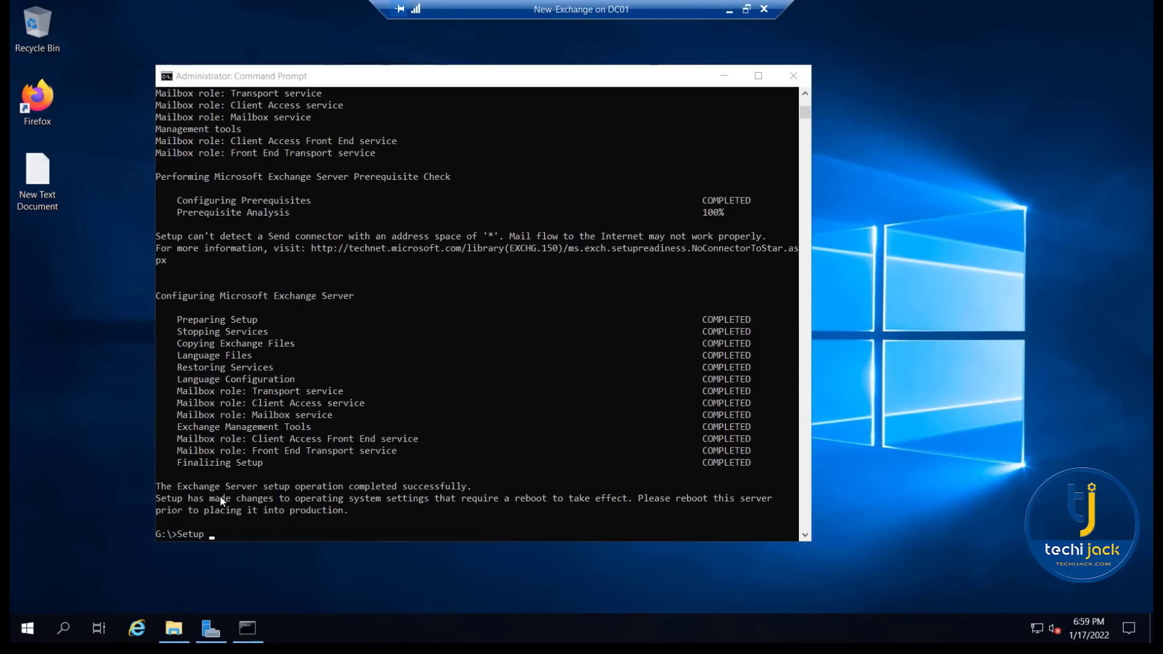
- Review the completion status of the Exchange setup stages in the Command Prompt output
click(169, 491)
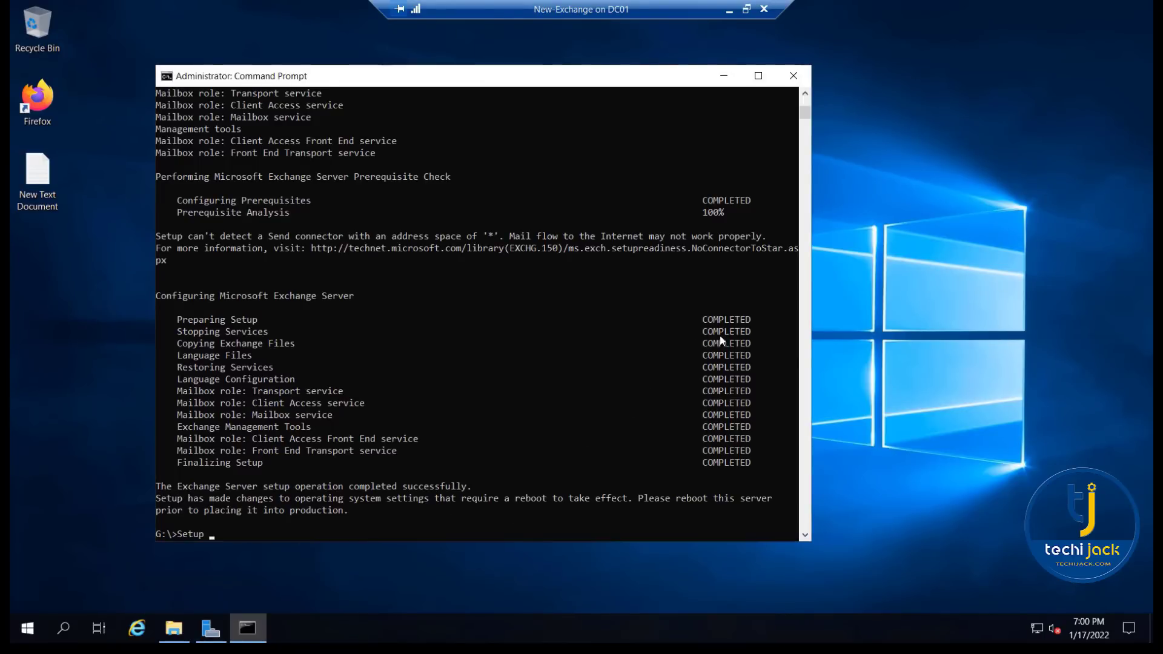
drag(712, 319, 736, 471)
click(573, 437)
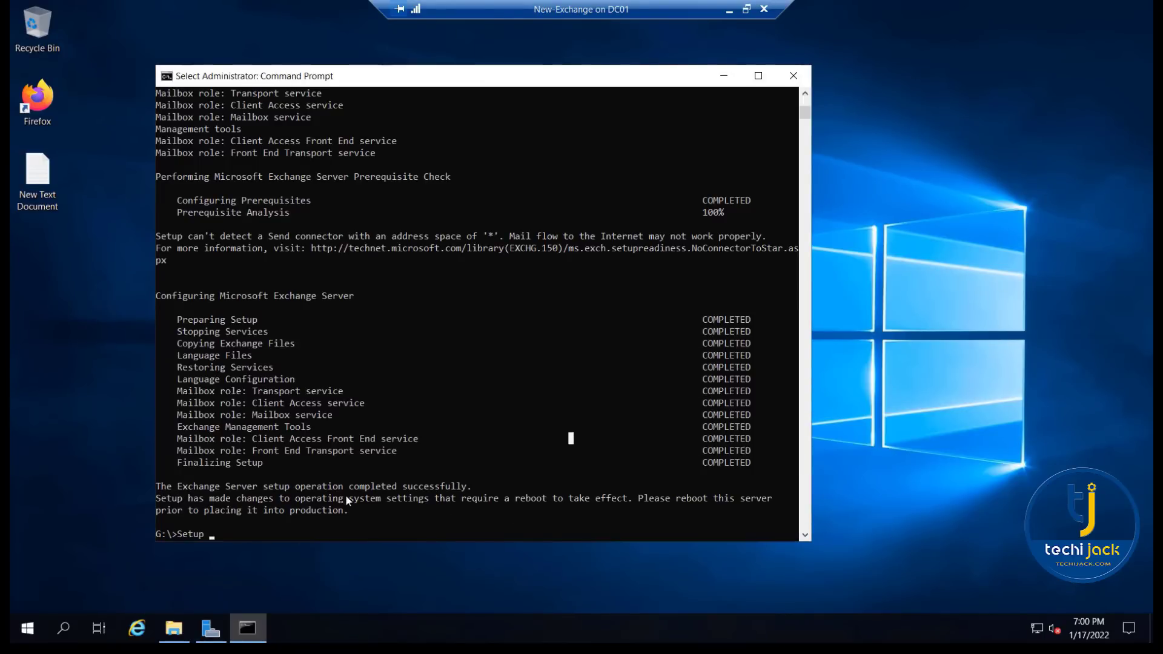
- Read the Exchange setup completion message and the reboot requirement at the end of the Command Prompt output
drag(313, 486, 454, 489)
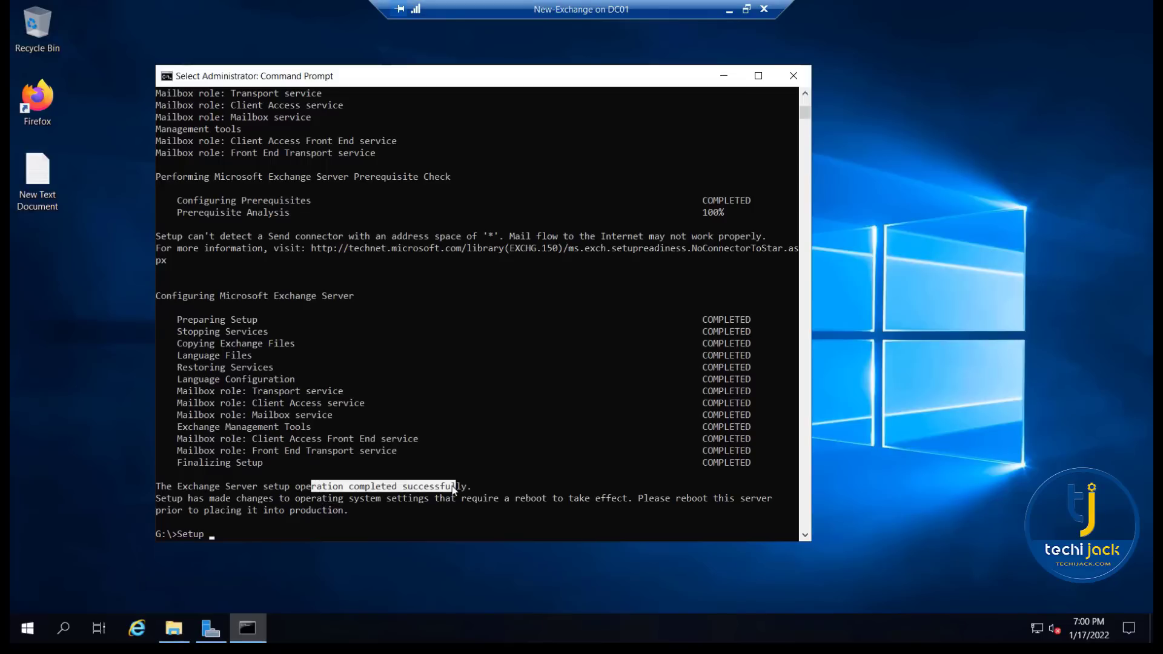
click(430, 510)
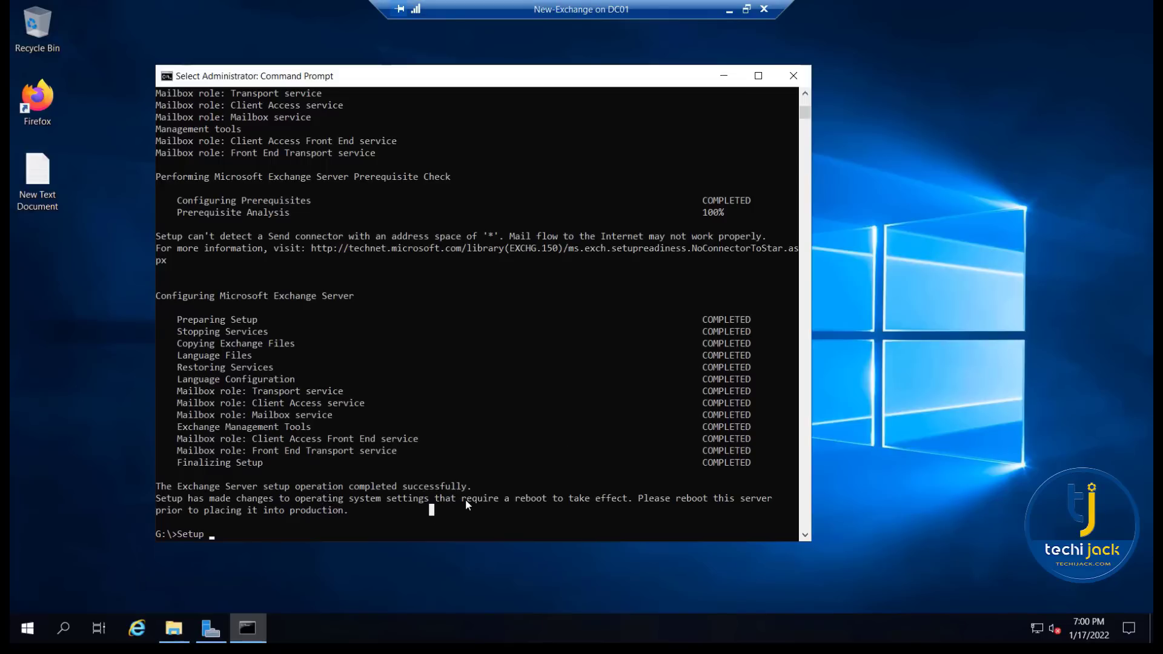
drag(462, 499, 634, 501)
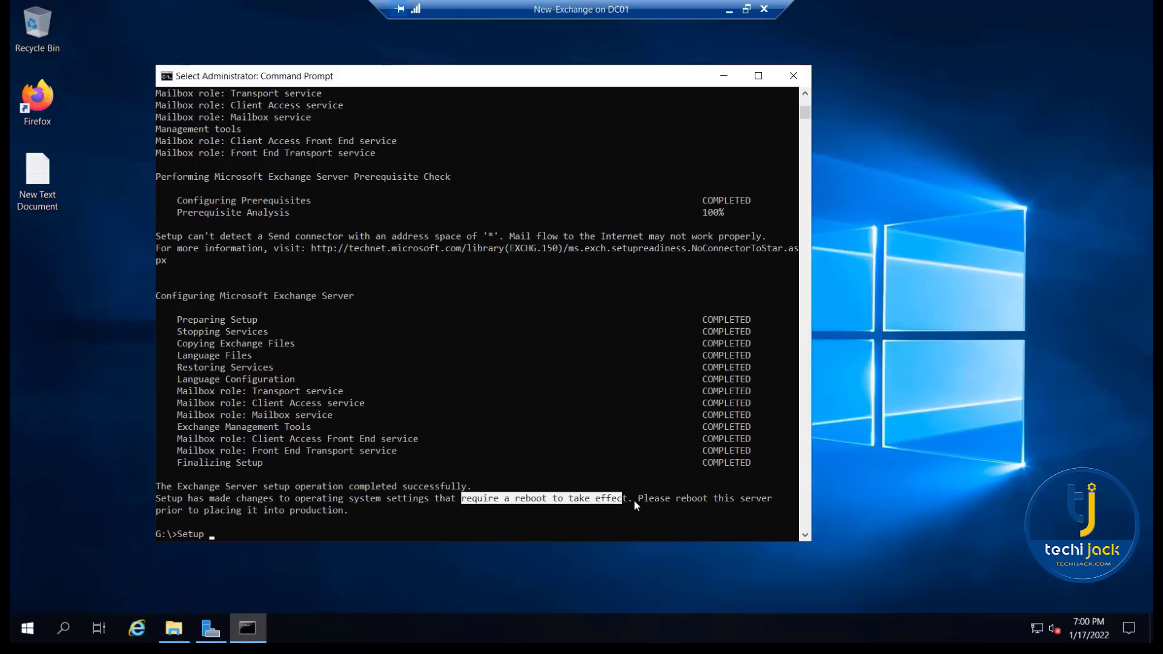
click(548, 425)
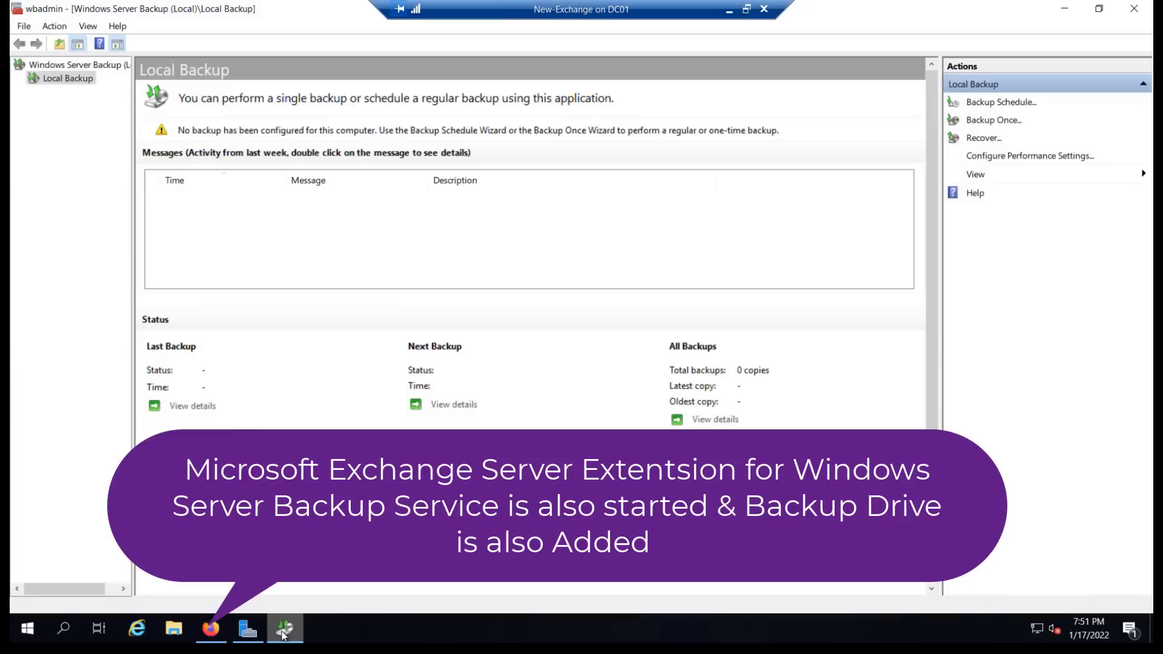
- Start a recovery in Windows Server Backup from another location, using local drives and Backup (G:) as the backup location
click(976, 144)
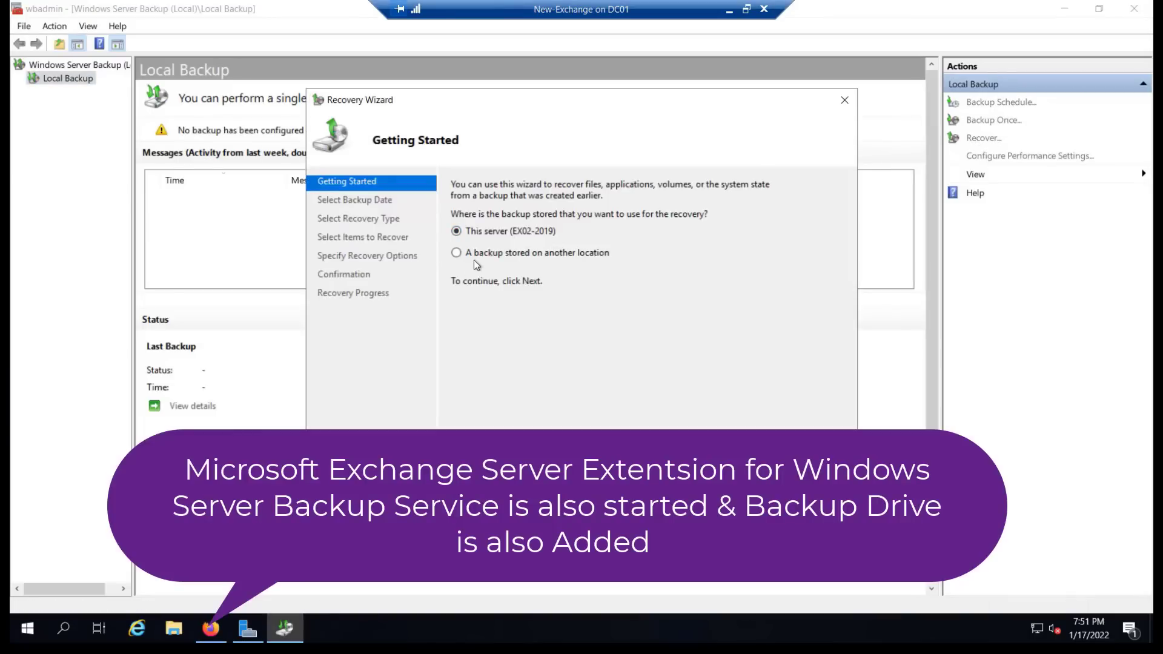
click(466, 254)
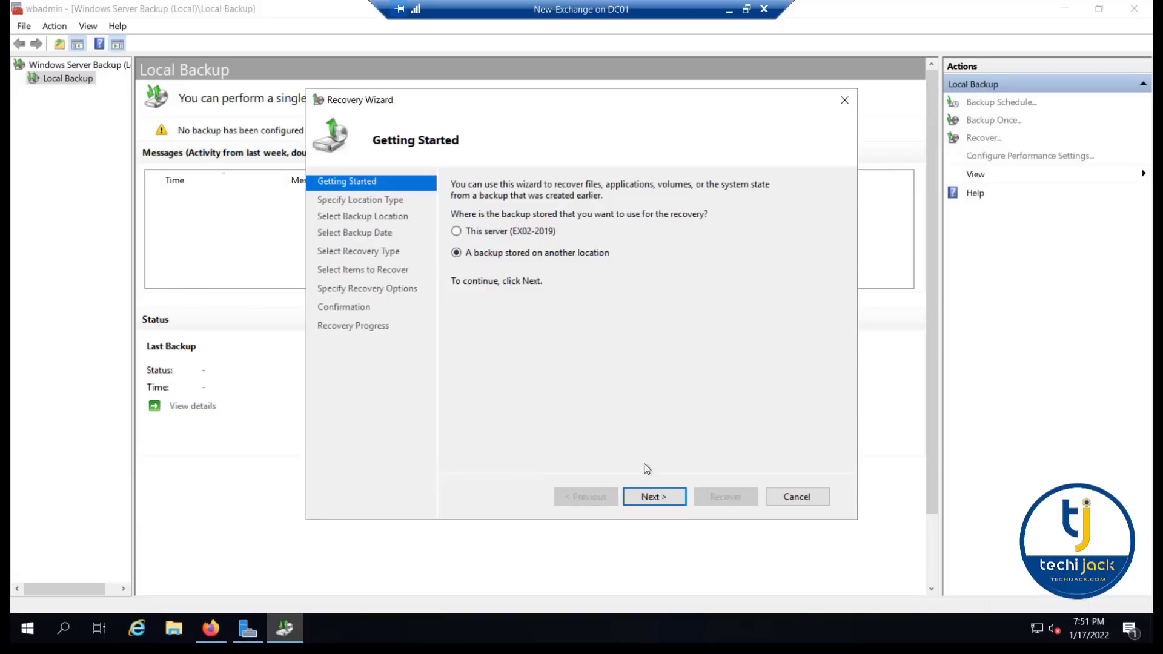
click(654, 496)
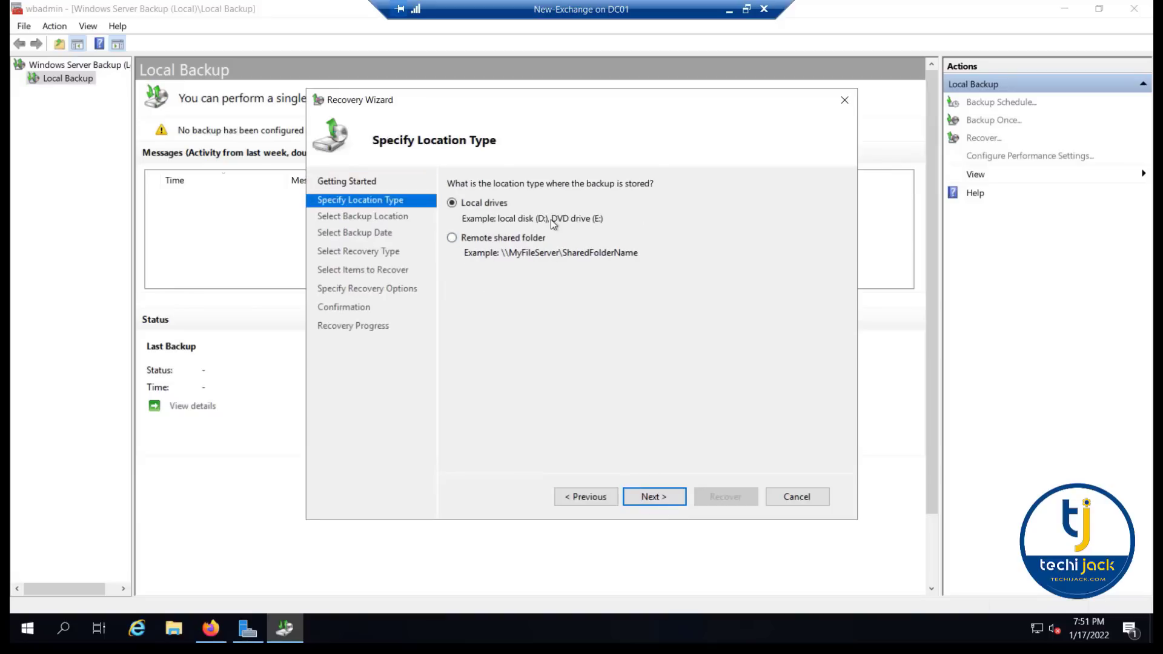
click(643, 495)
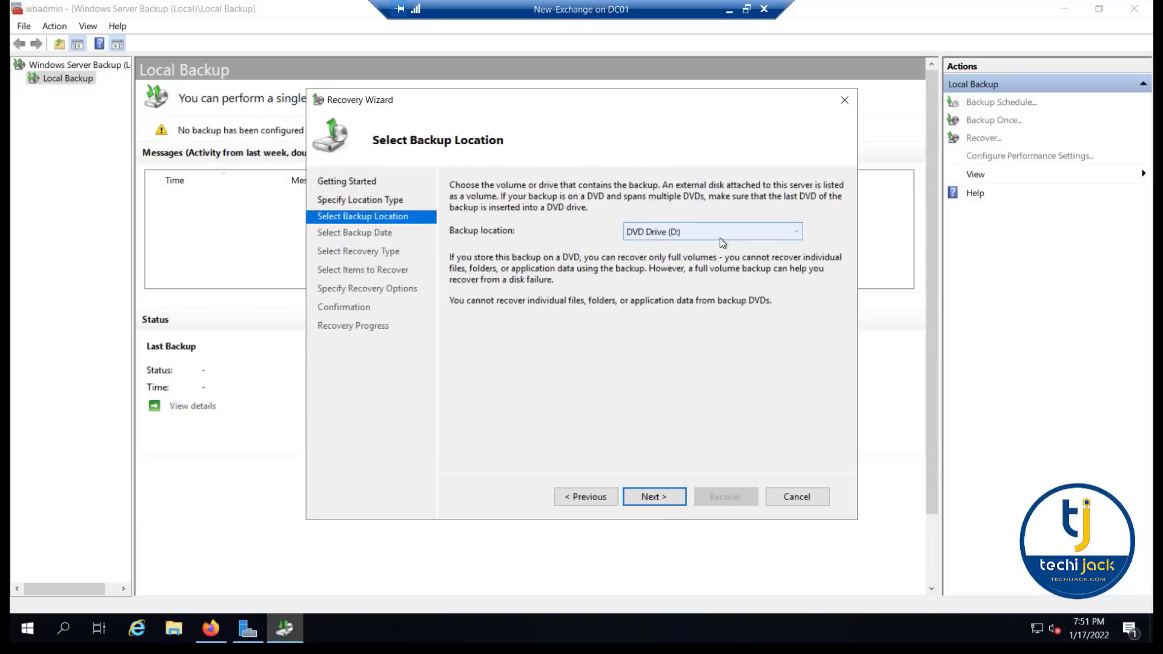
click(722, 233)
click(701, 260)
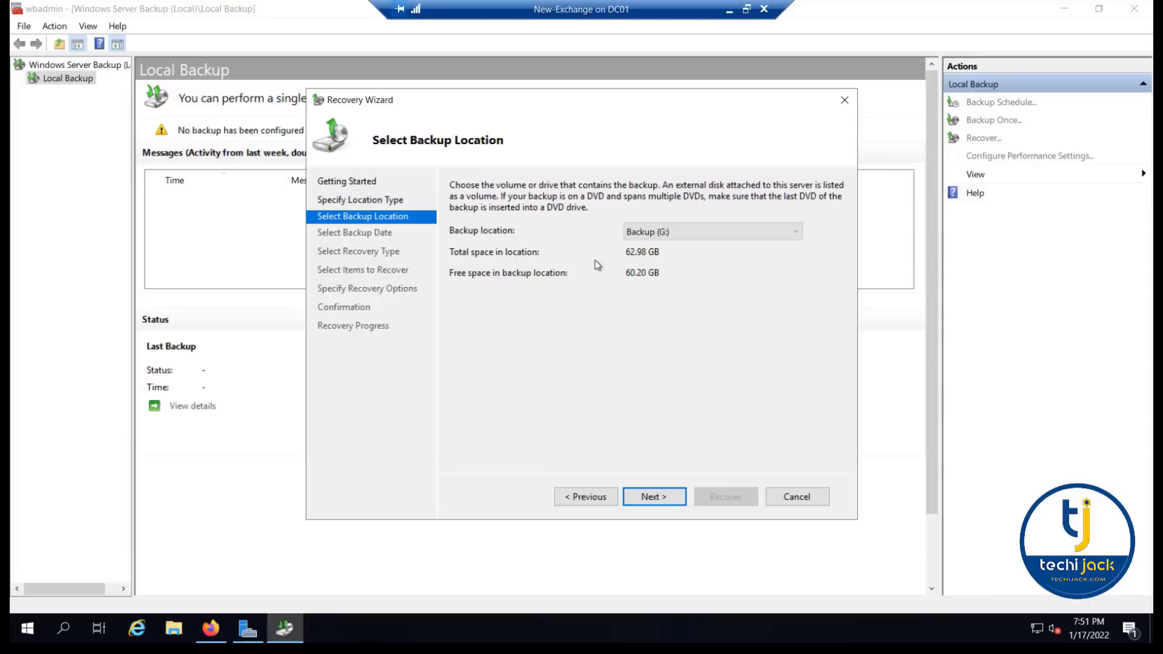
- Check the folders stored on the Backup (G:) drive in File Explorer
click(174, 631)
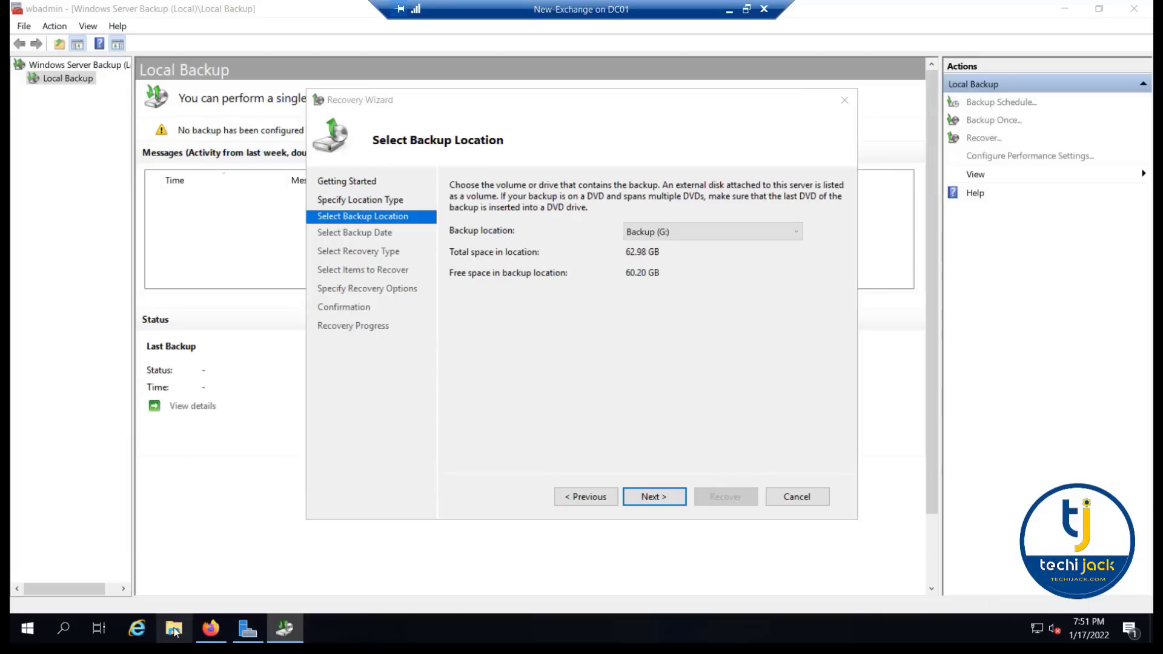
click(215, 271)
click(757, 399)
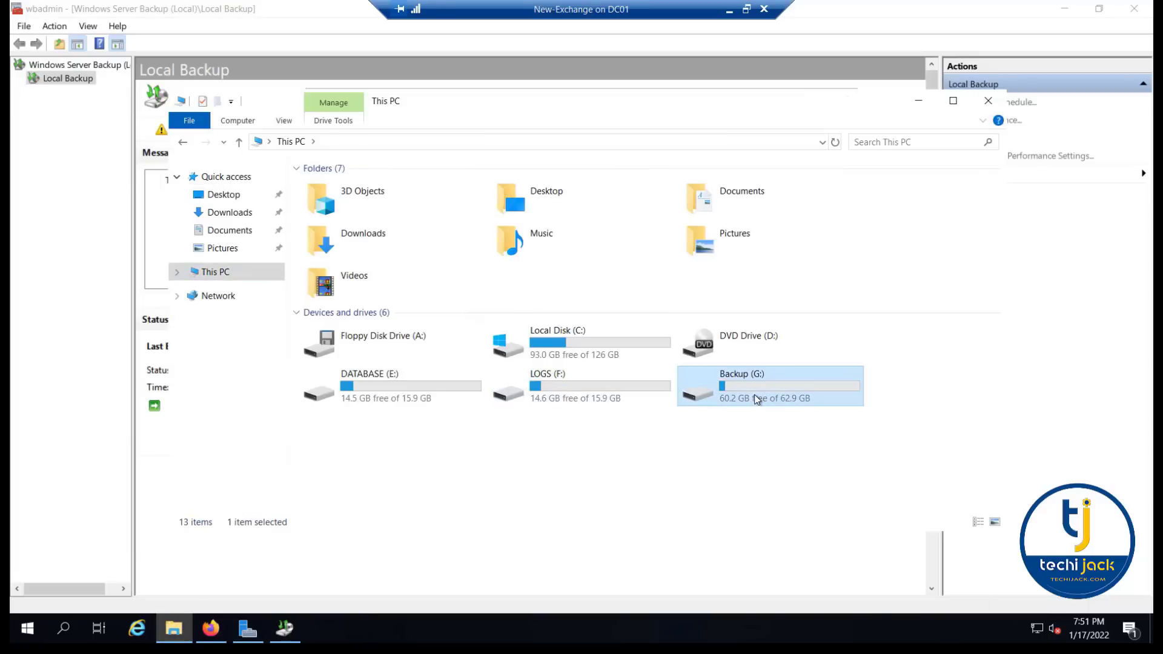
double_click(756, 399)
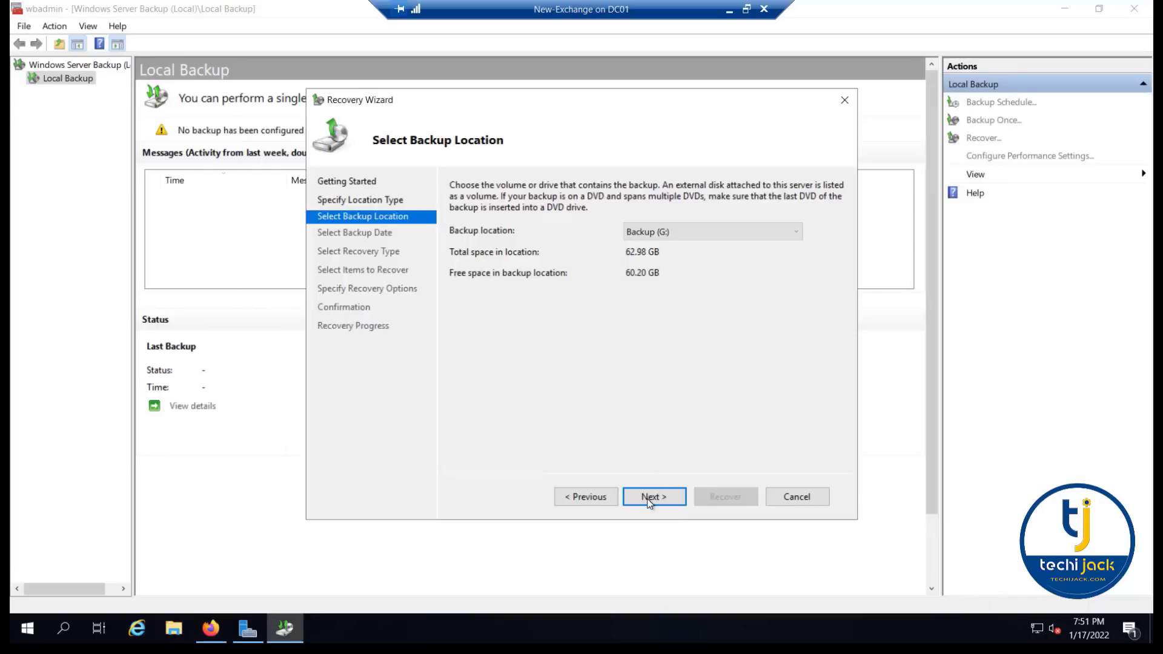
- Choose server EX02-2019 and its January 16, 2022 backup as the recovery source
click(648, 497)
click(475, 220)
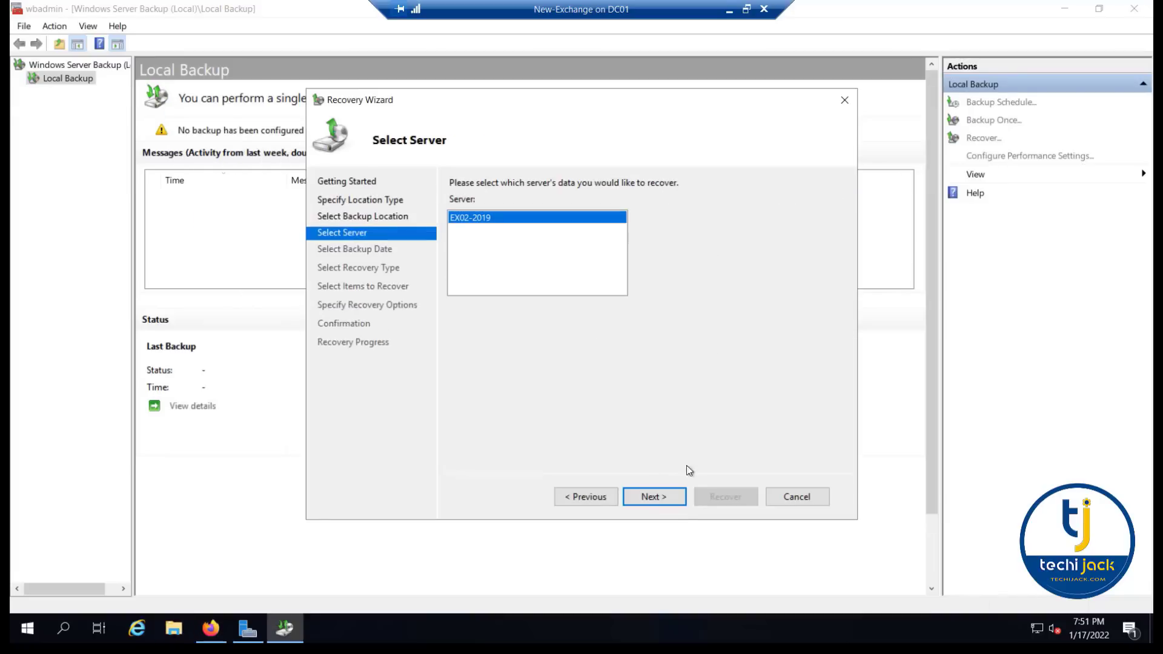
click(648, 500)
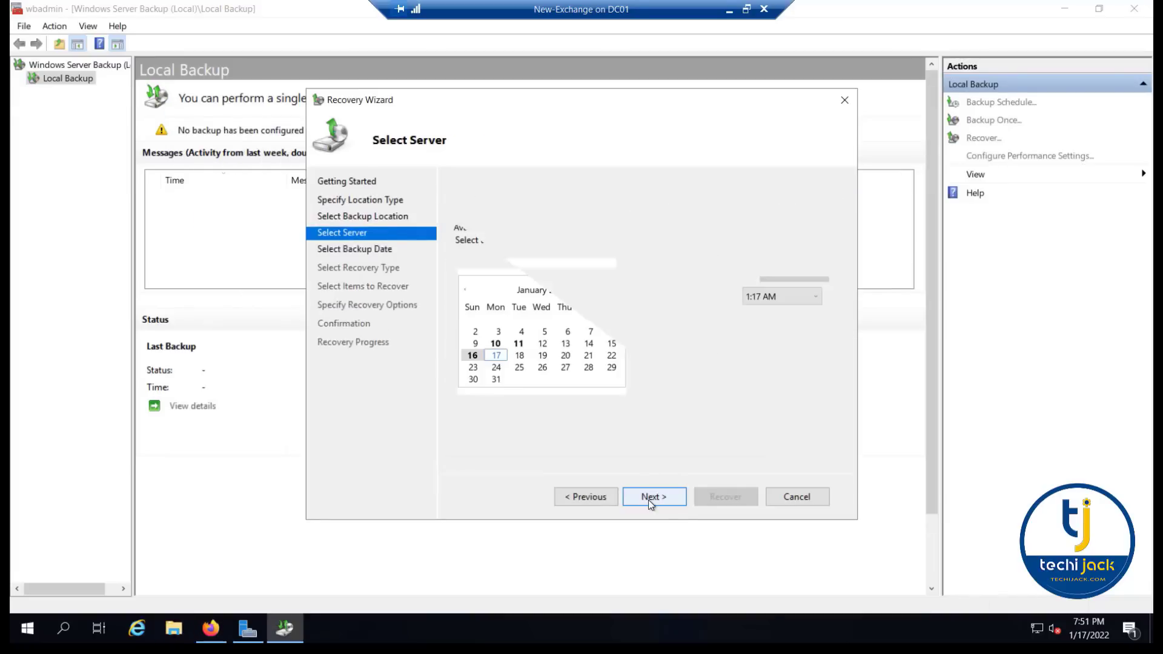
click(496, 356)
click(472, 355)
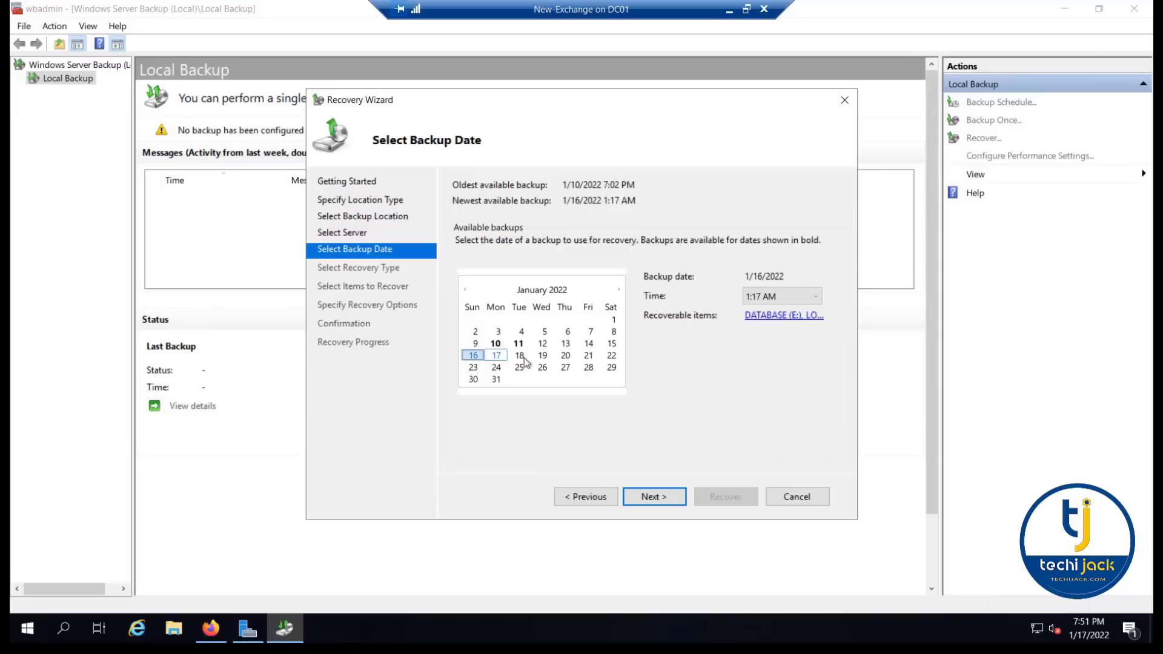
click(655, 496)
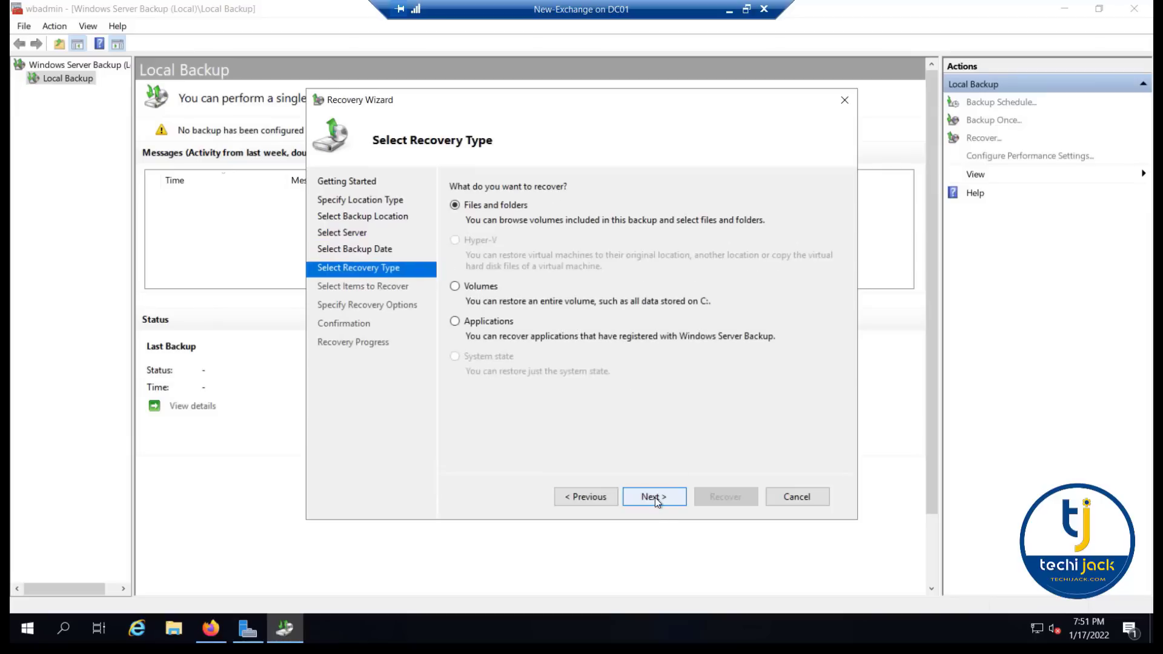
- Recover the Exchange application to its original location and close the Recovery Wizard
click(455, 321)
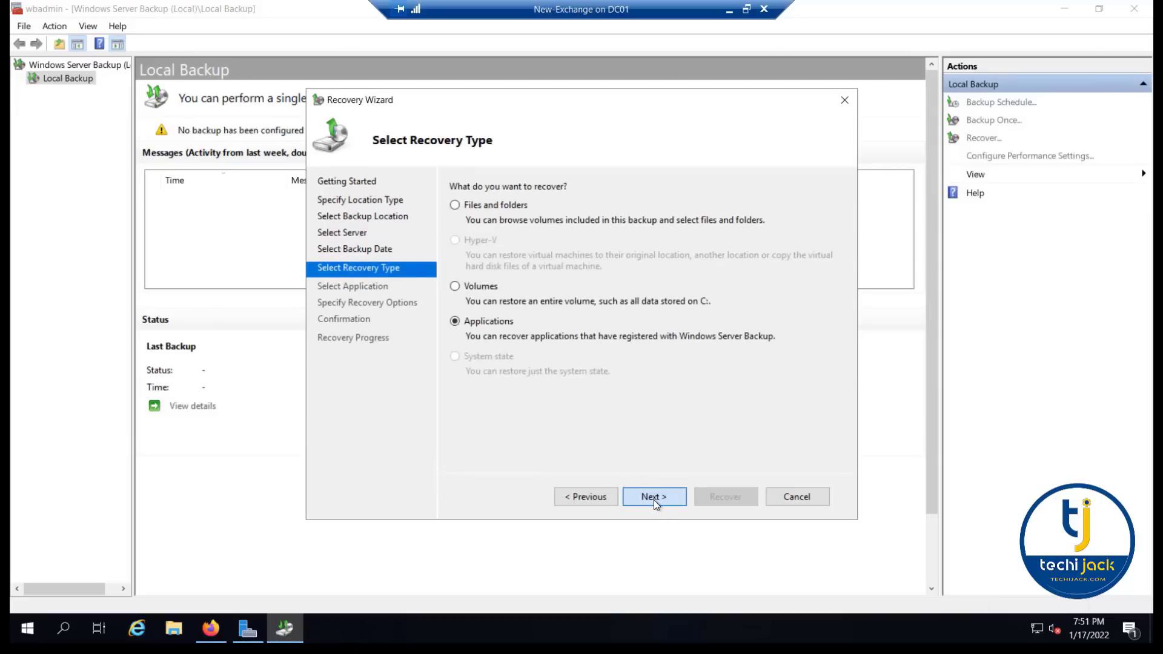
click(653, 500)
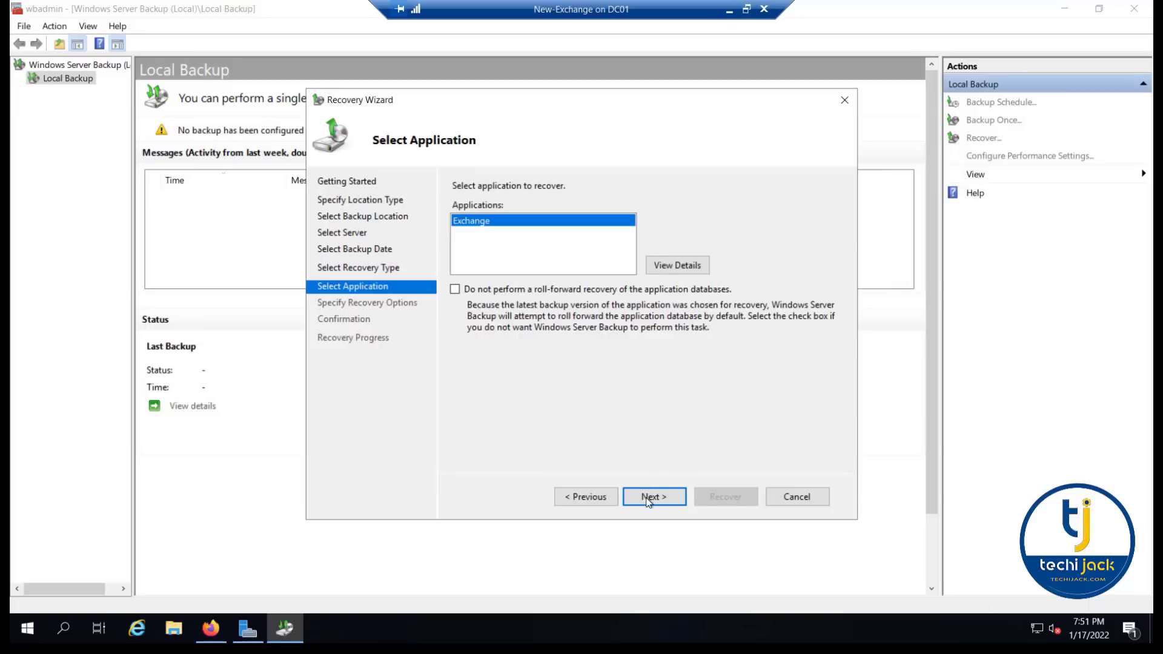
click(648, 502)
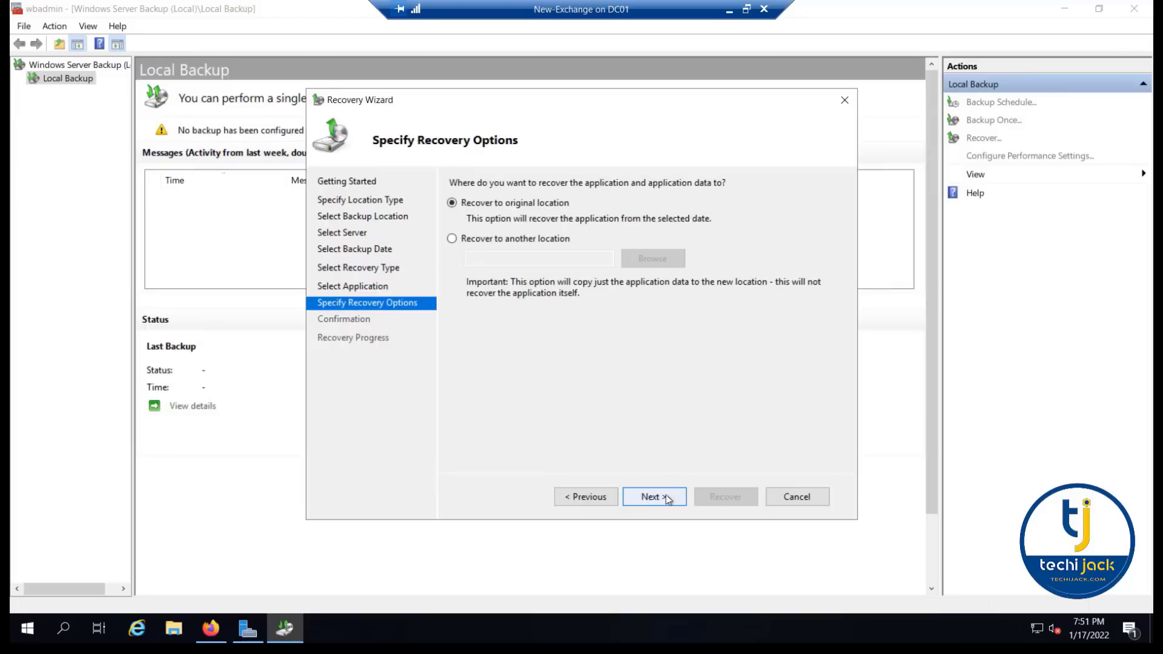
click(661, 501)
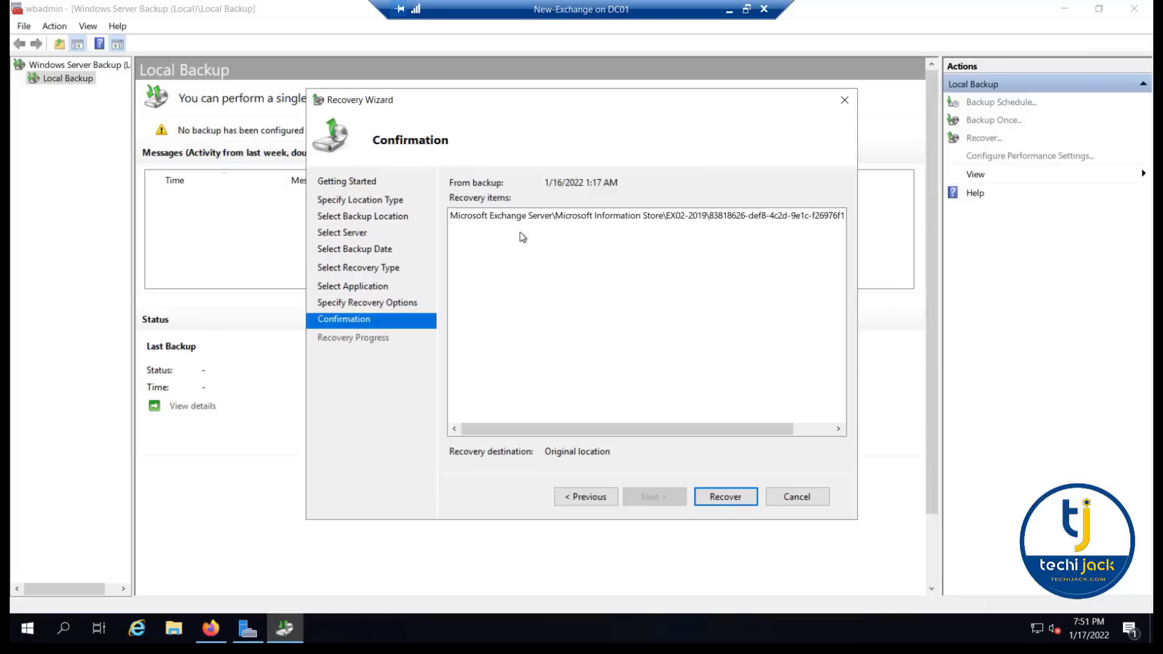
click(725, 496)
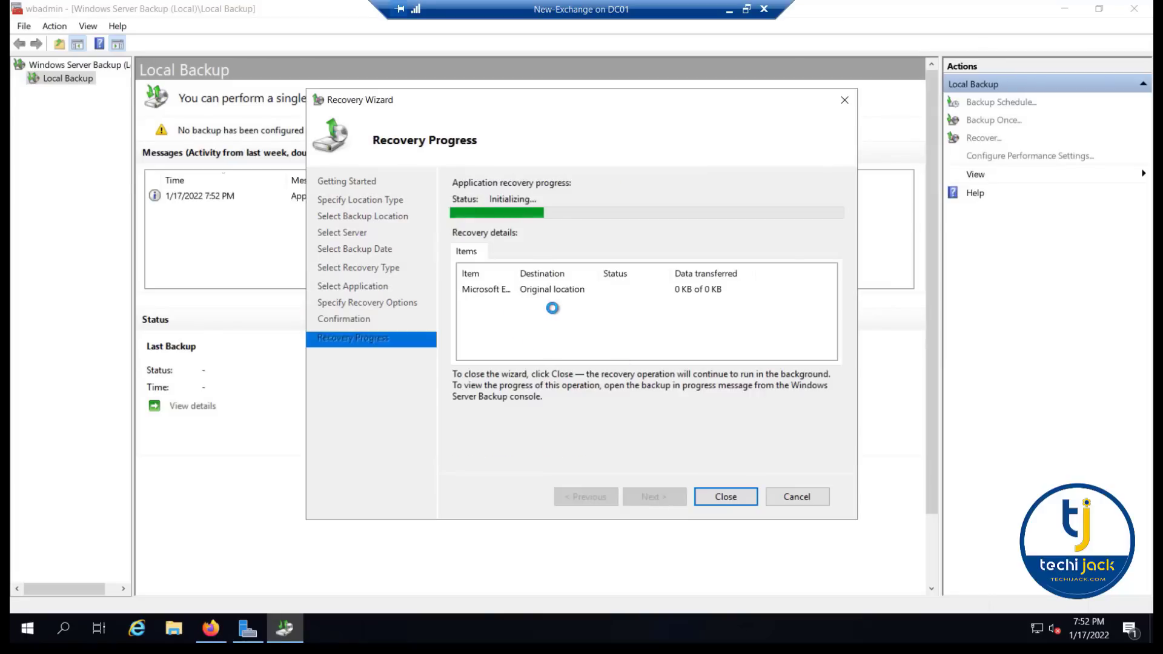
click(725, 497)
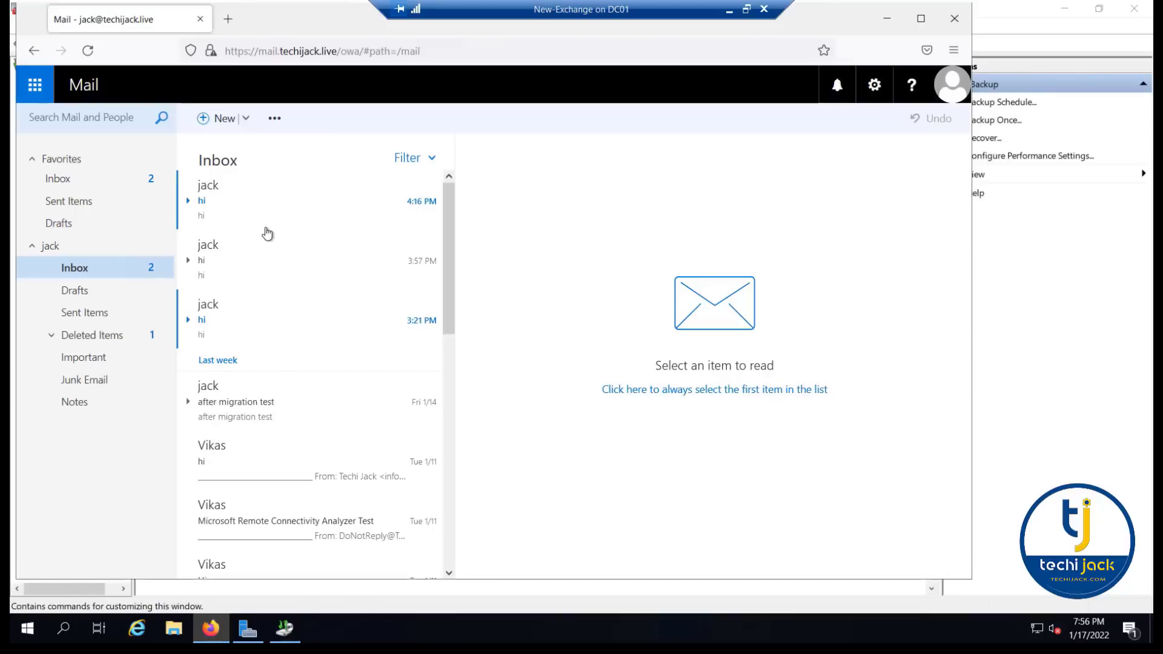
- Check the recovered mailbox in Outlook on the web by viewing messages in the Inbox and Important folders
click(257, 195)
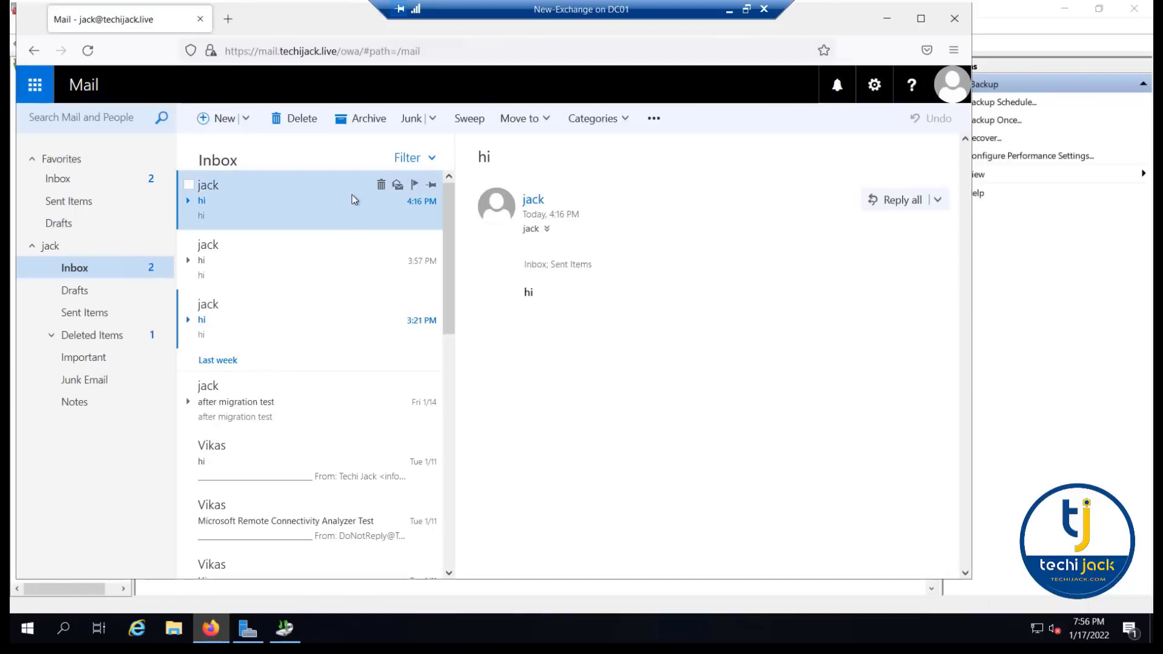
scroll(333, 234, down, 10)
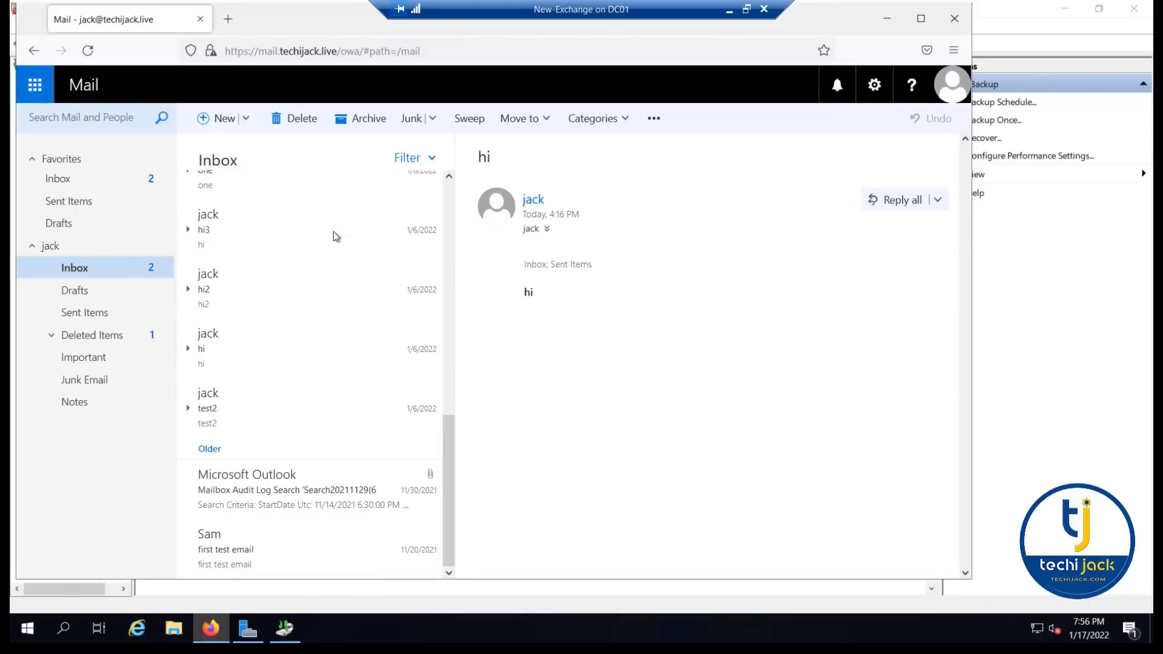
click(84, 365)
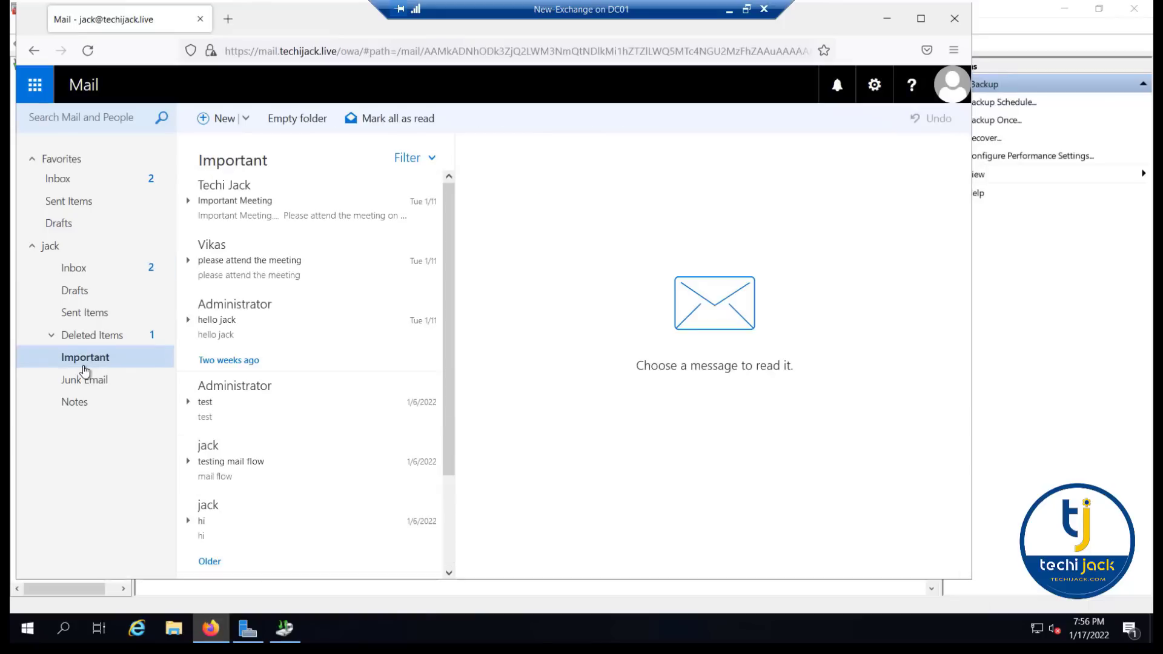
scroll(297, 322, down, 3)
scroll(296, 321, up, 3)
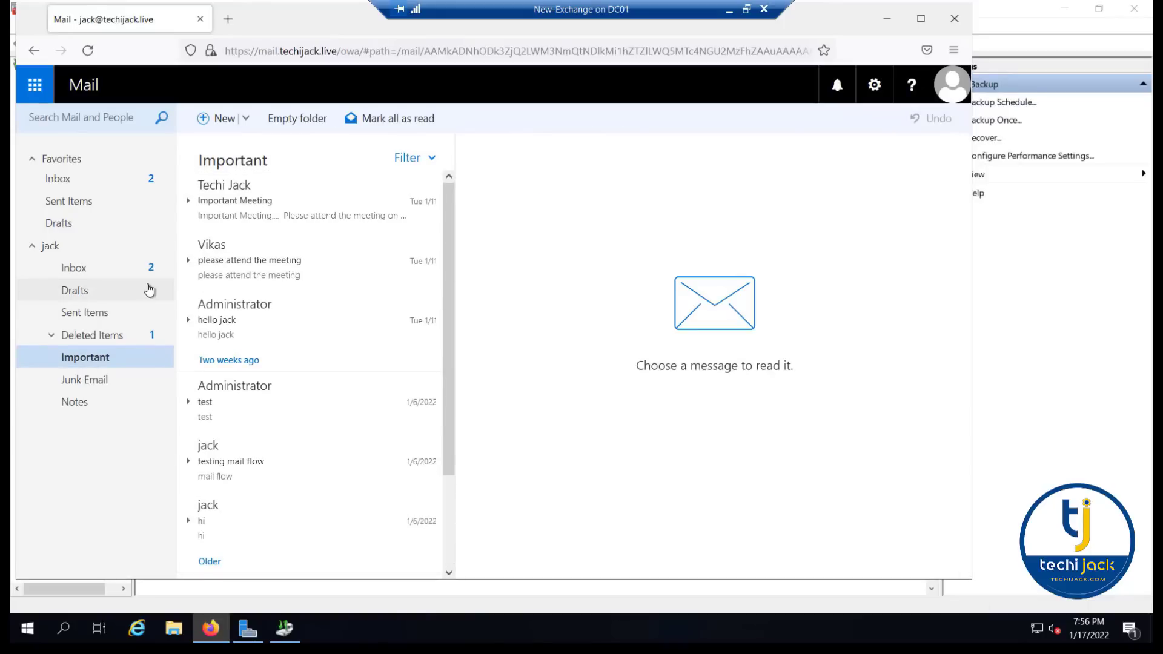
- Sign out of the mailbox and sign in to the Exchange admin center as administrator without saving the login
click(950, 85)
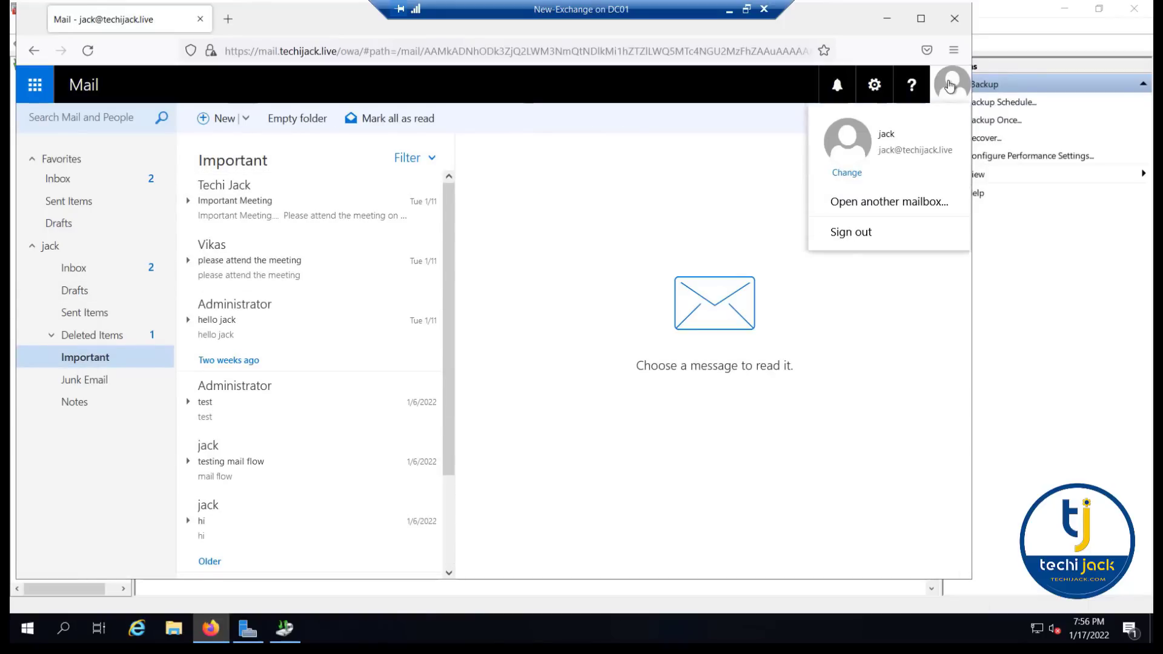
click(847, 238)
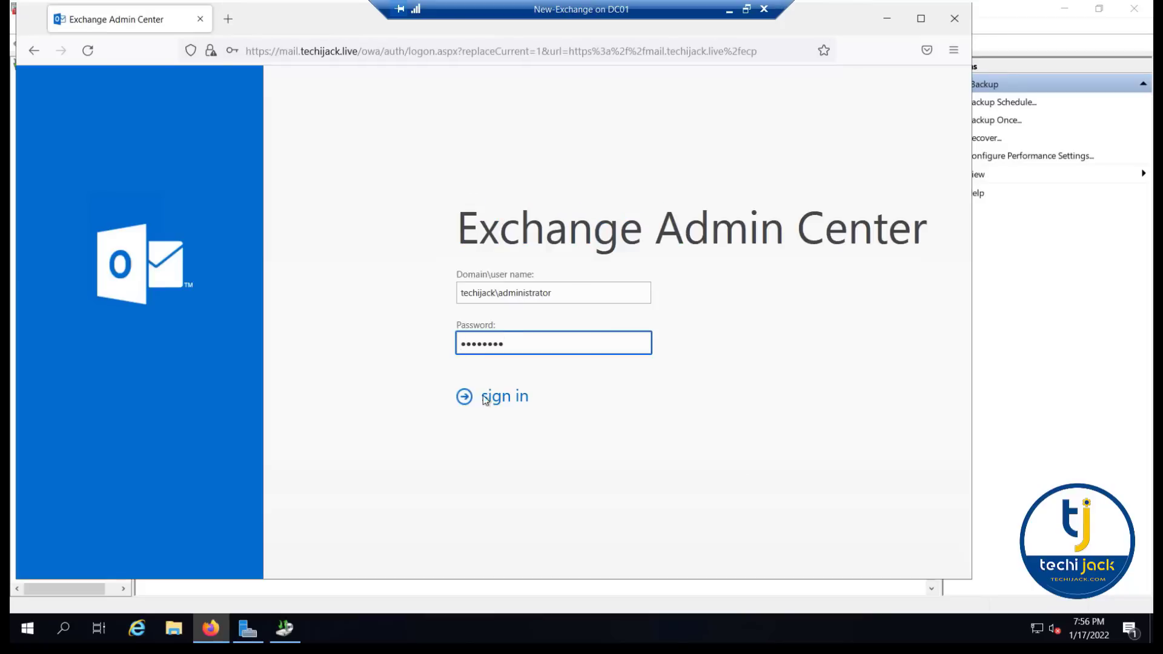
click(485, 400)
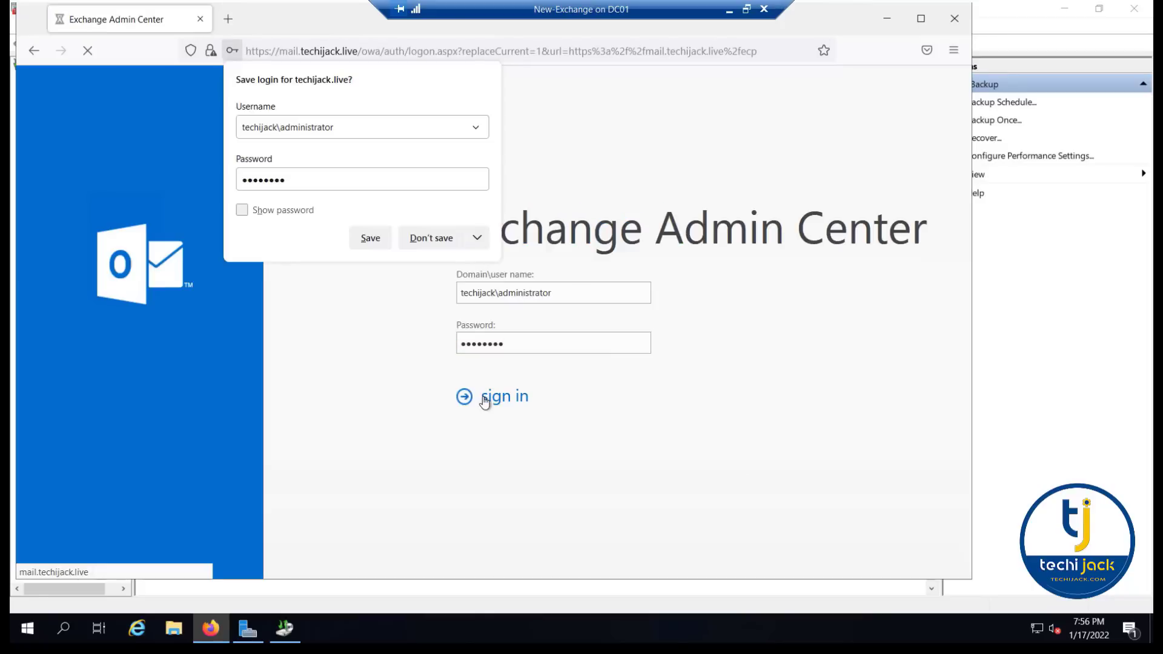
click(430, 239)
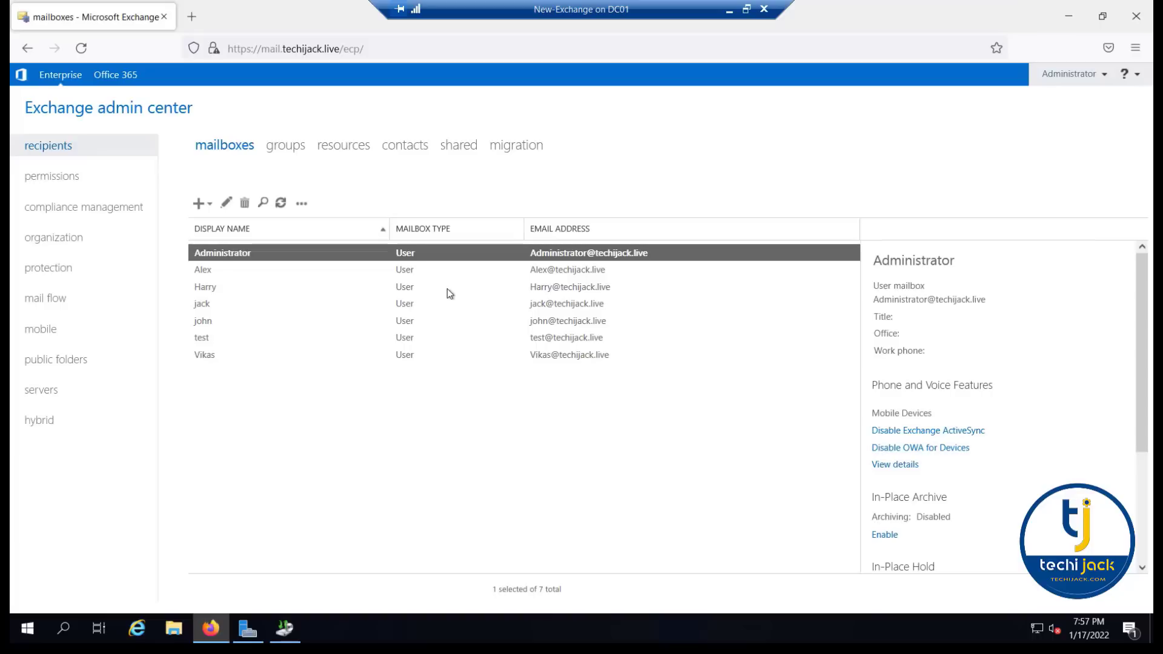
- Check the Exchange server list and the status of mailbox database DB01-2019
click(45, 390)
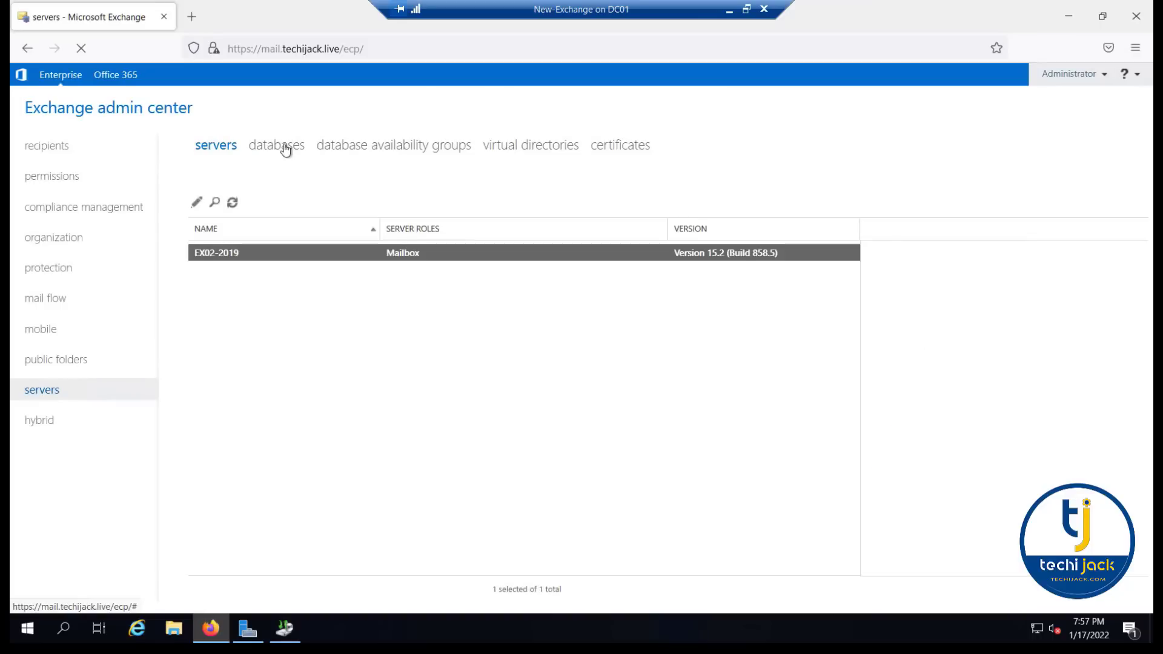
click(285, 148)
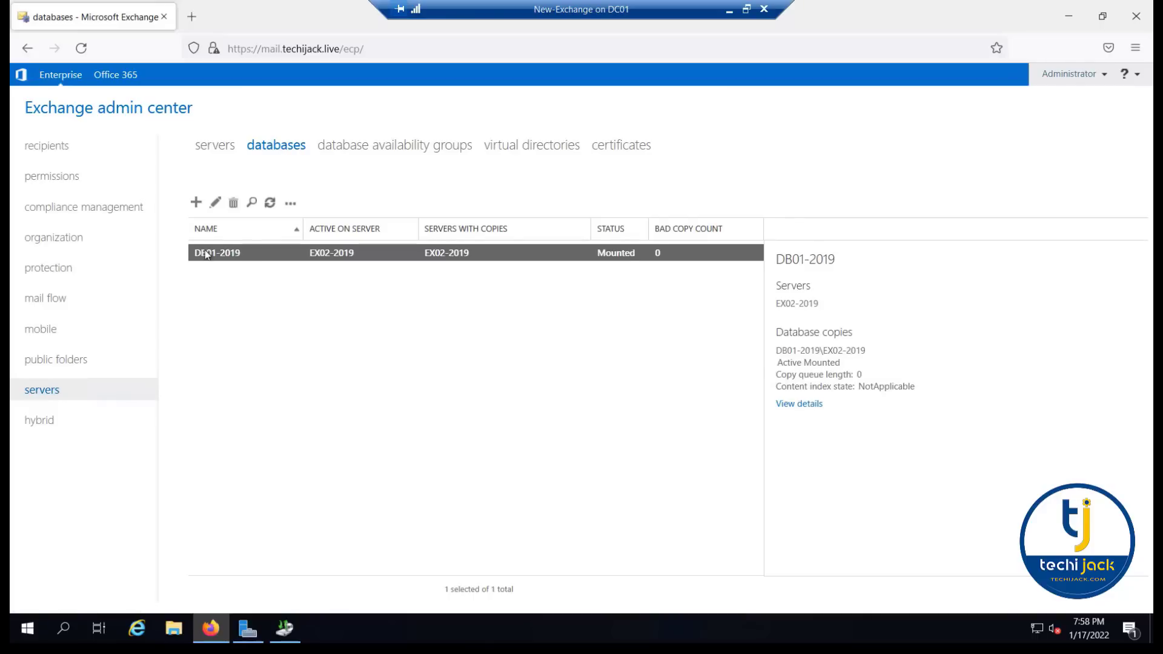
ctrl+click(244, 254)
click(244, 253)
- Show only the virtual directories of server EX02-2019.techijack.inside
click(536, 147)
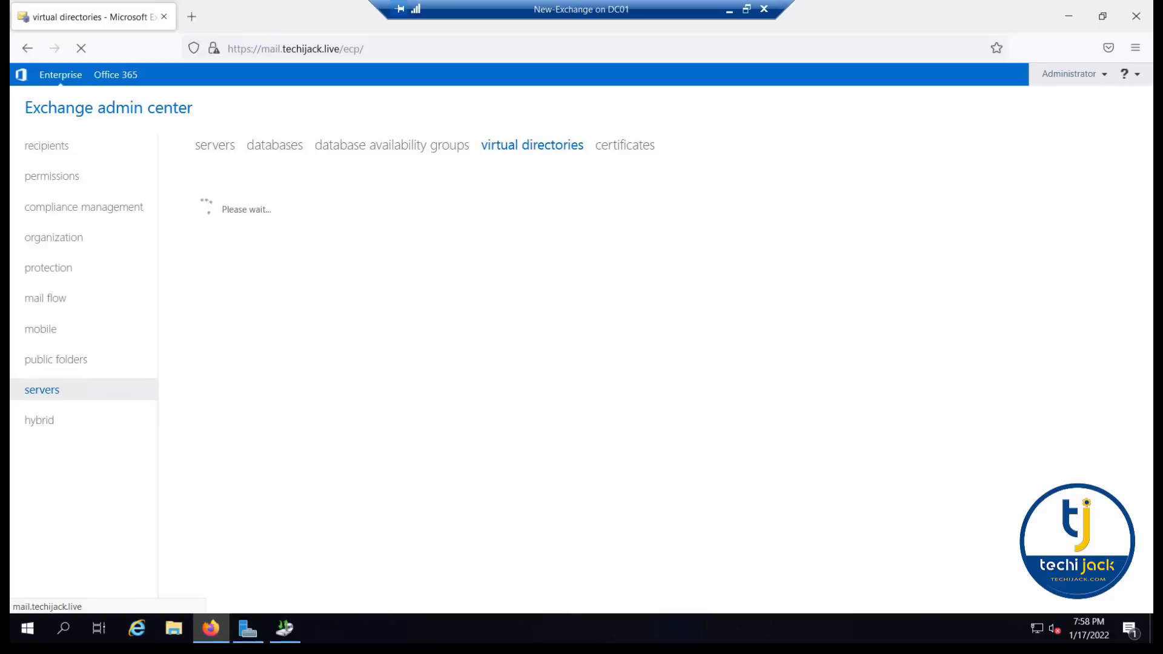
click(296, 212)
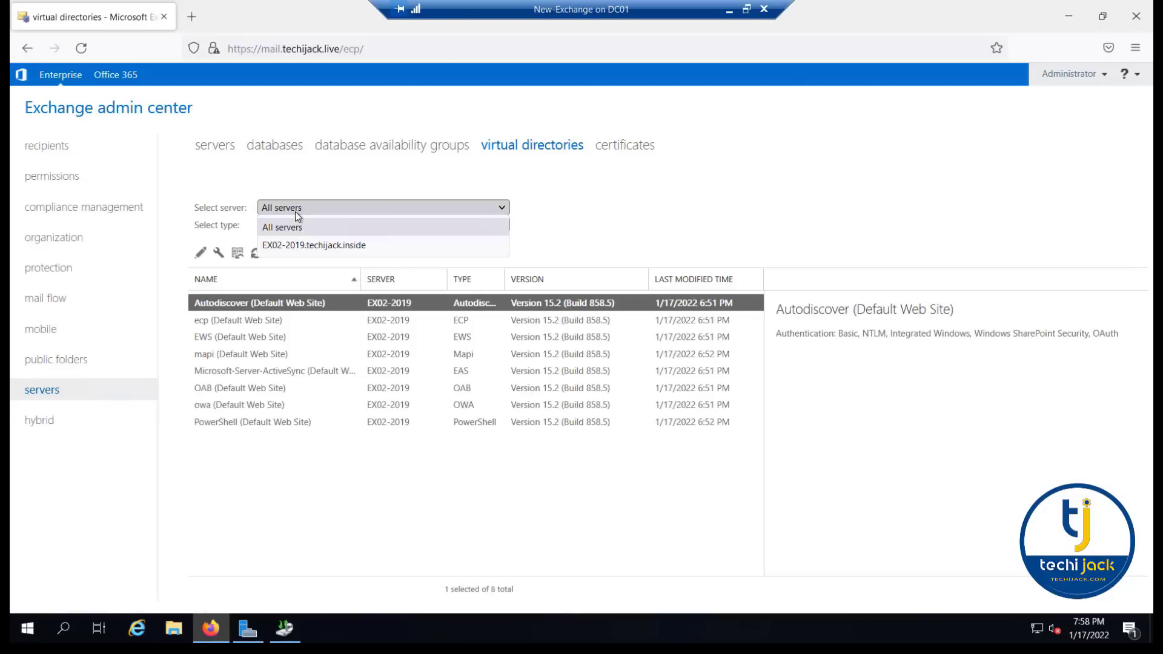
click(284, 245)
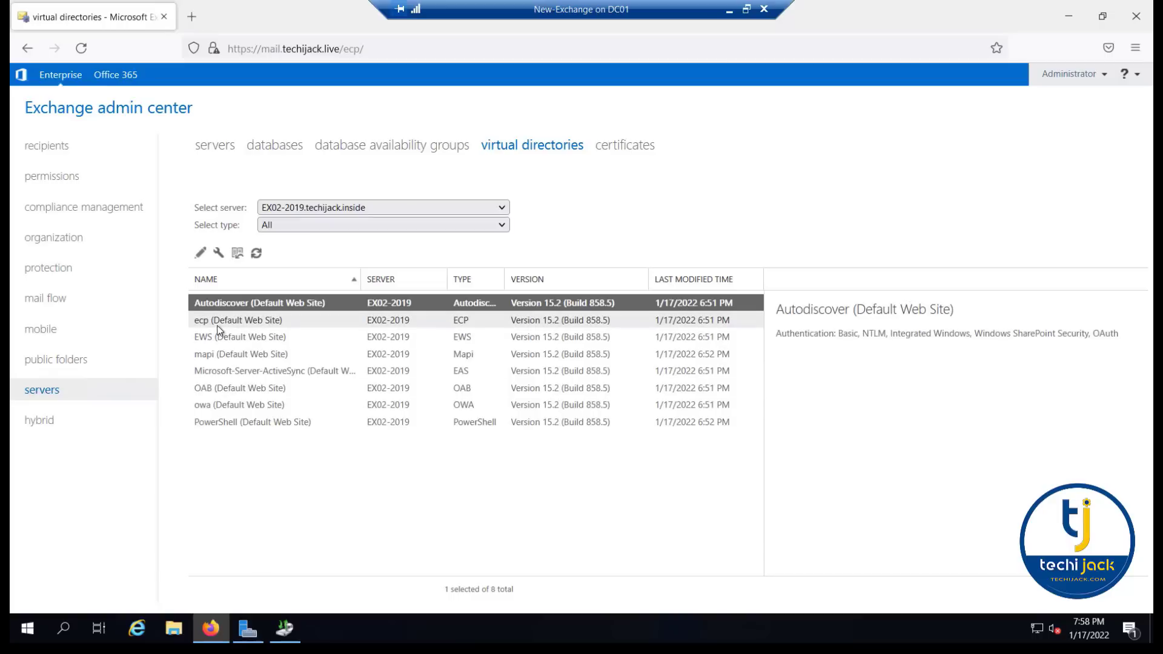
- Check the internal and external URLs of the owa (Default Web Site) virtual directory and close its properties without saving
click(212, 405)
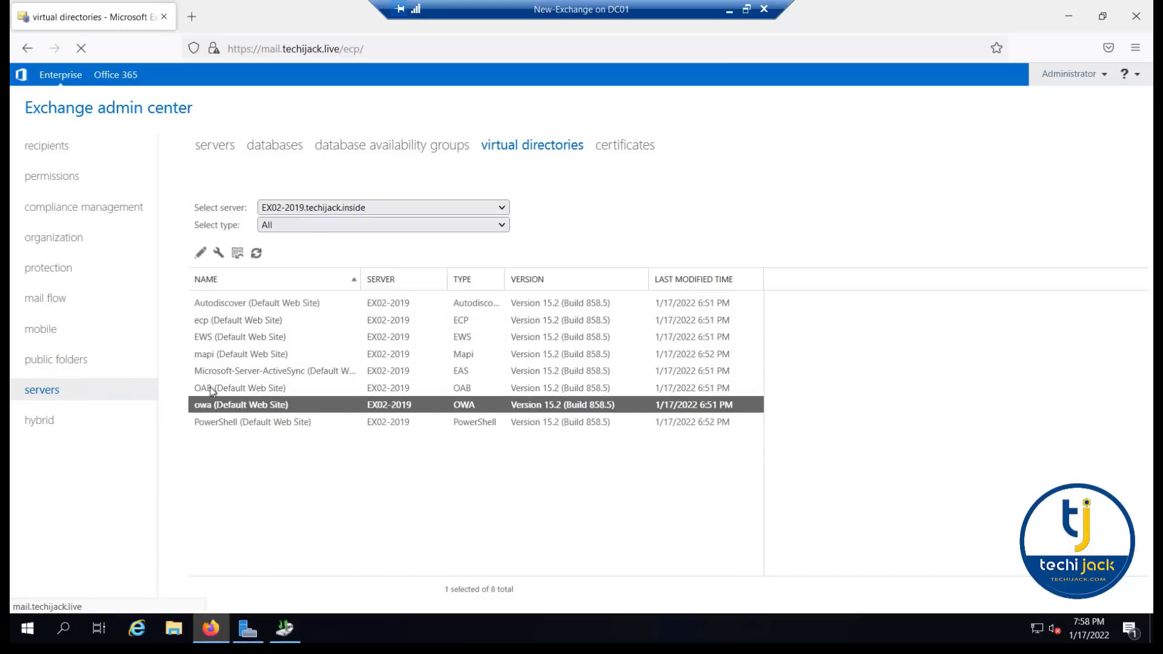
click(201, 253)
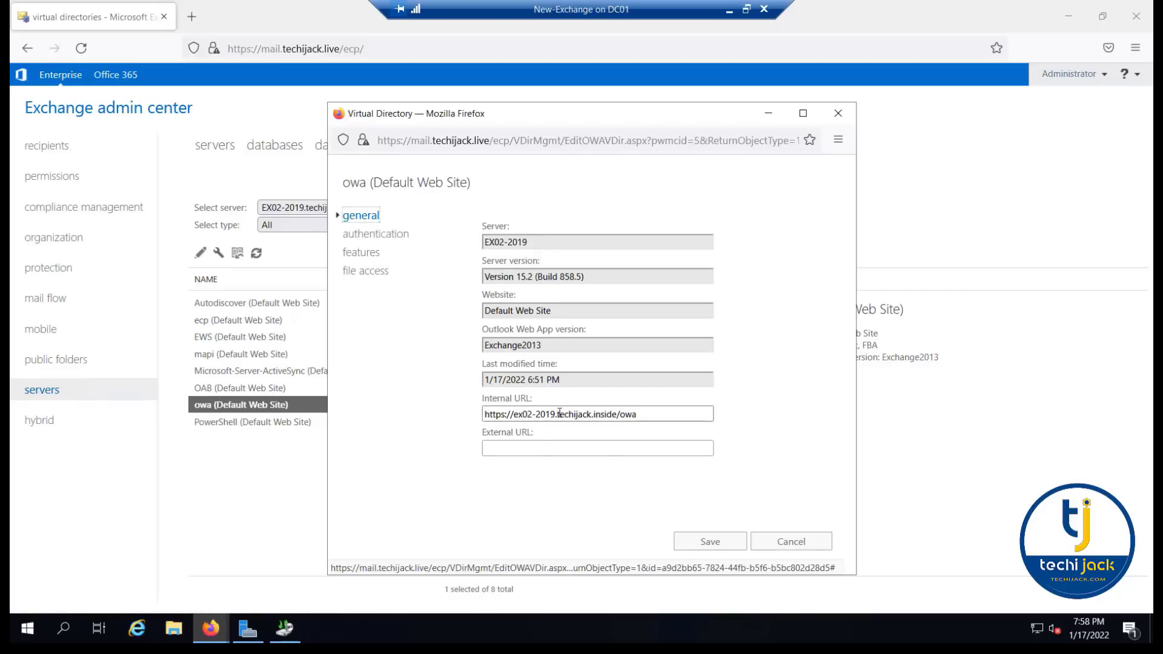
drag(558, 414, 510, 415)
click(583, 414)
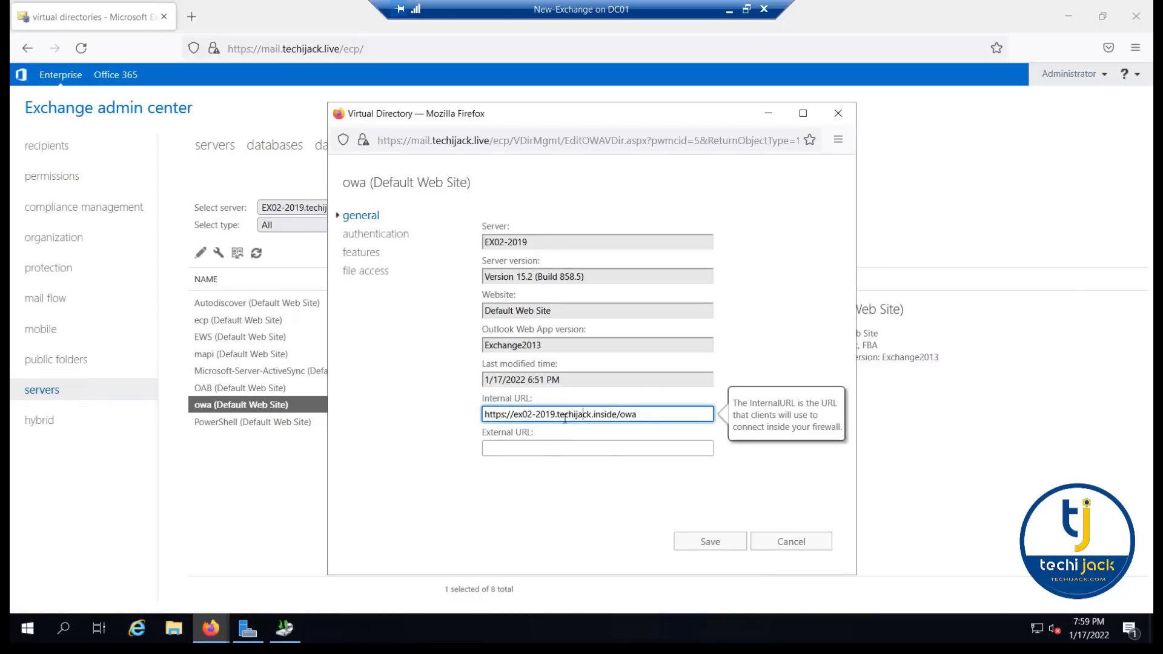
click(788, 541)
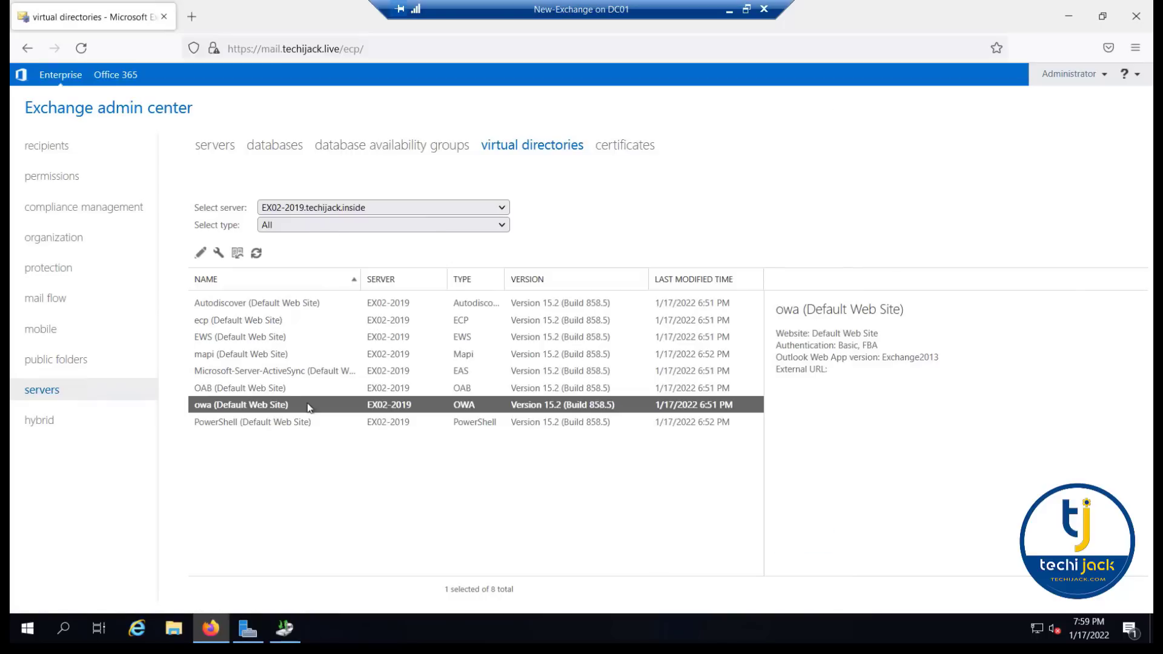
- Check the internal and external URLs of the ecp (Default Web Site) virtual directory and close its properties without saving
click(226, 320)
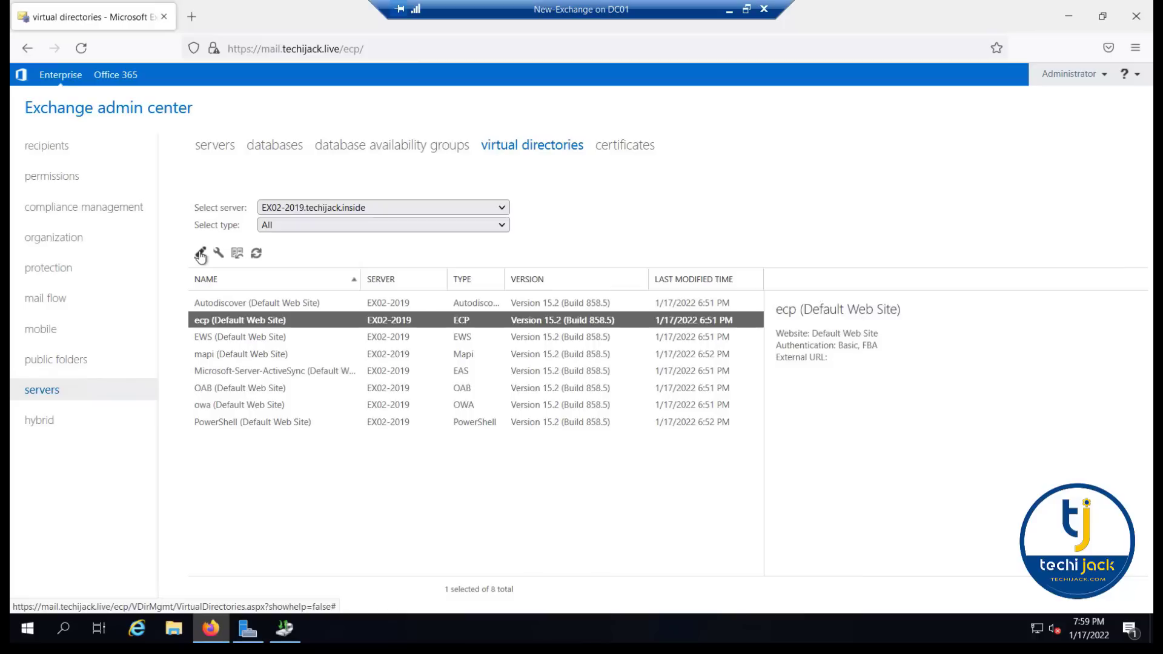
click(200, 252)
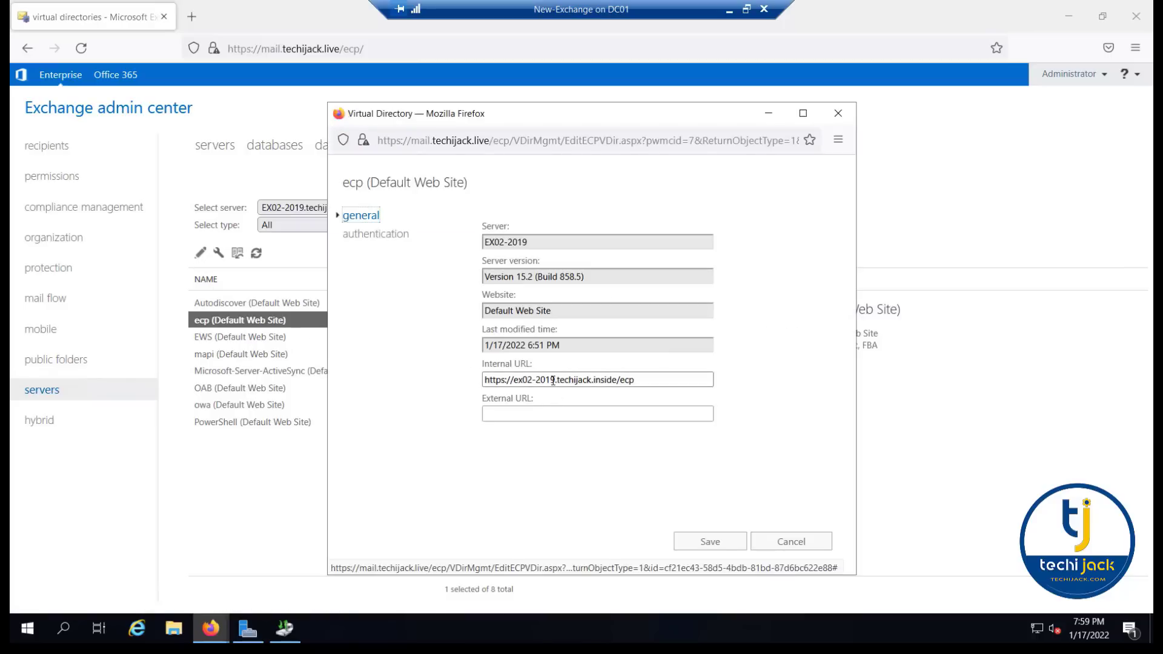
drag(549, 380, 519, 380)
click(812, 545)
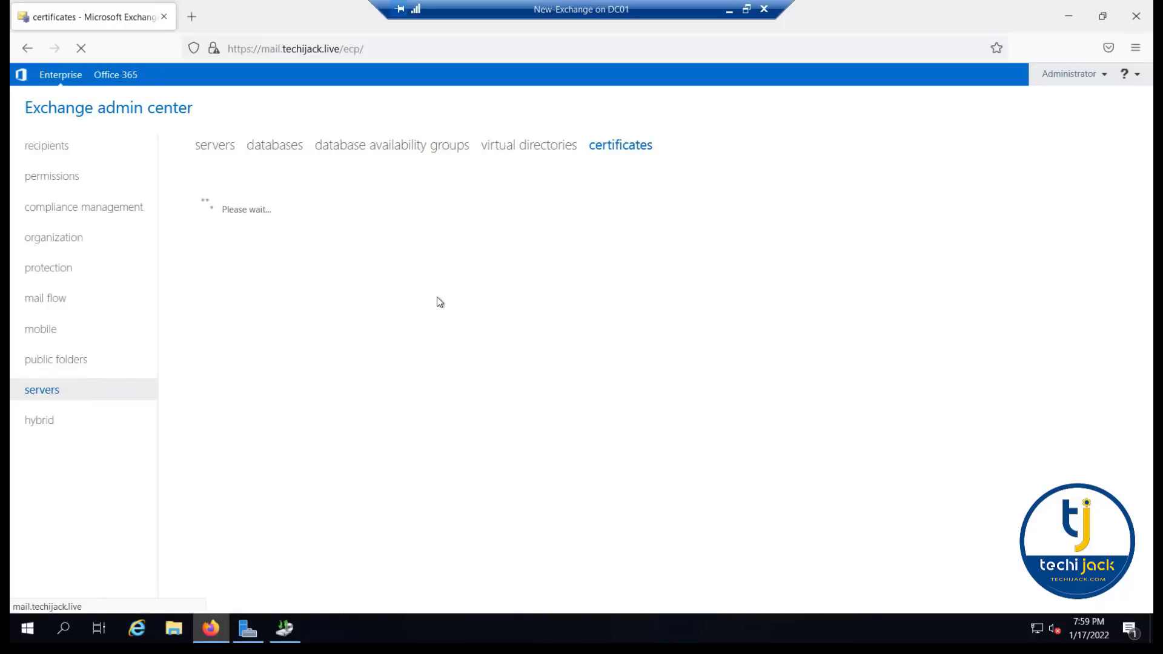